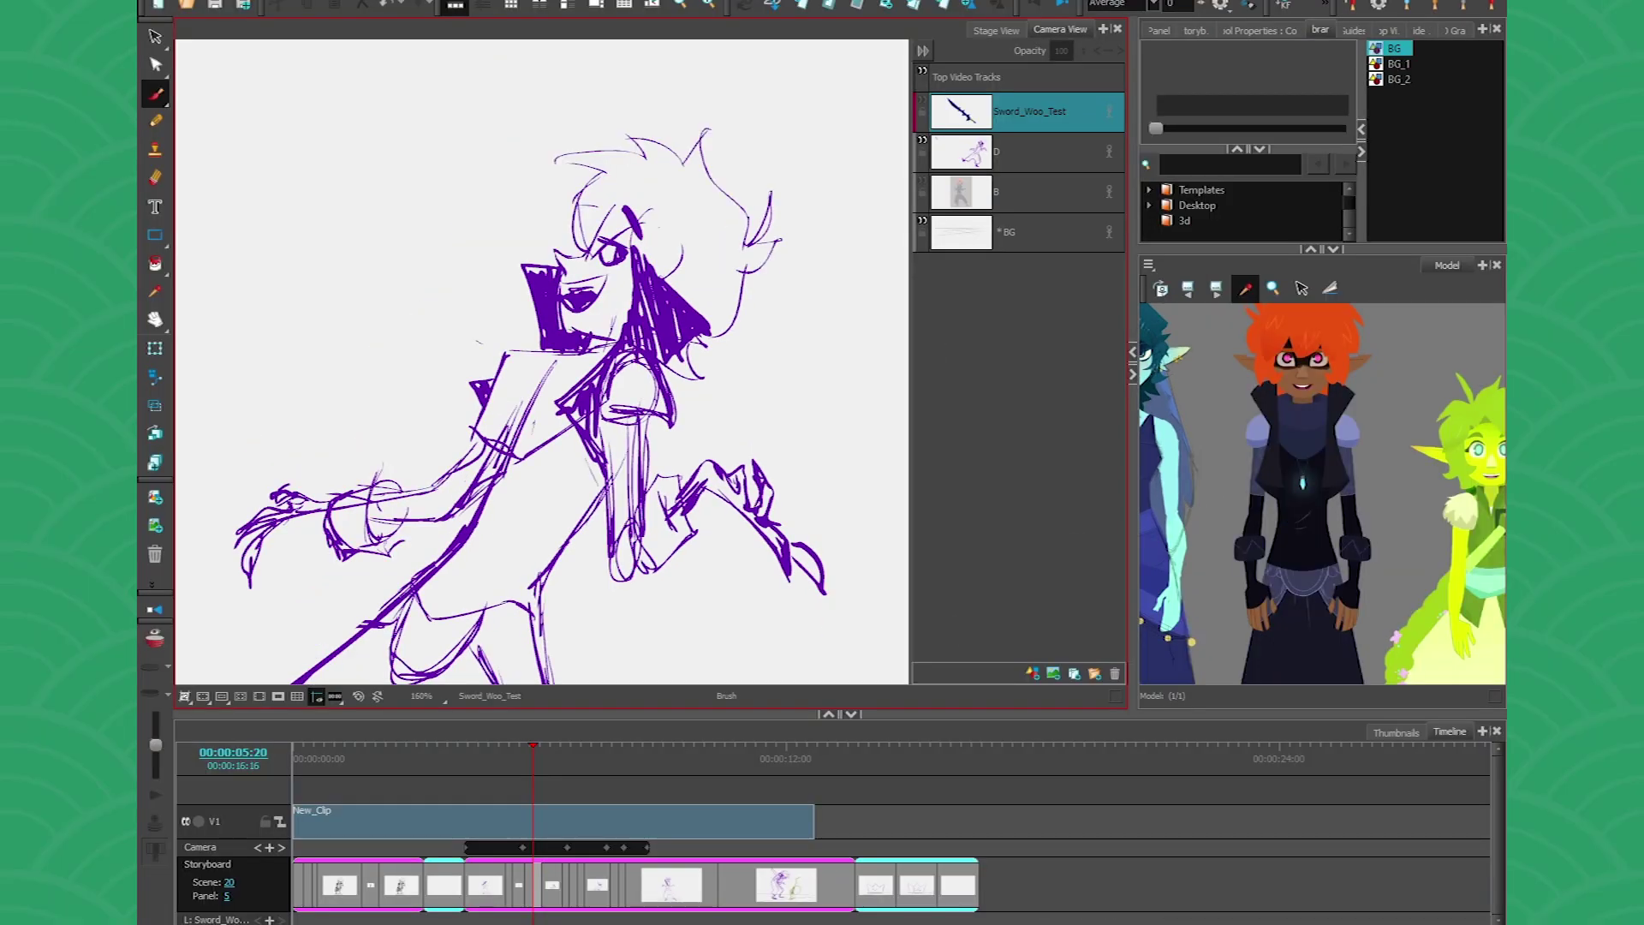
- Show Tool Properties and resize panels, collapsing Model, so brush presets and swatches fill the column
{"action": "left_click", "coordinate": [1238, 32]}
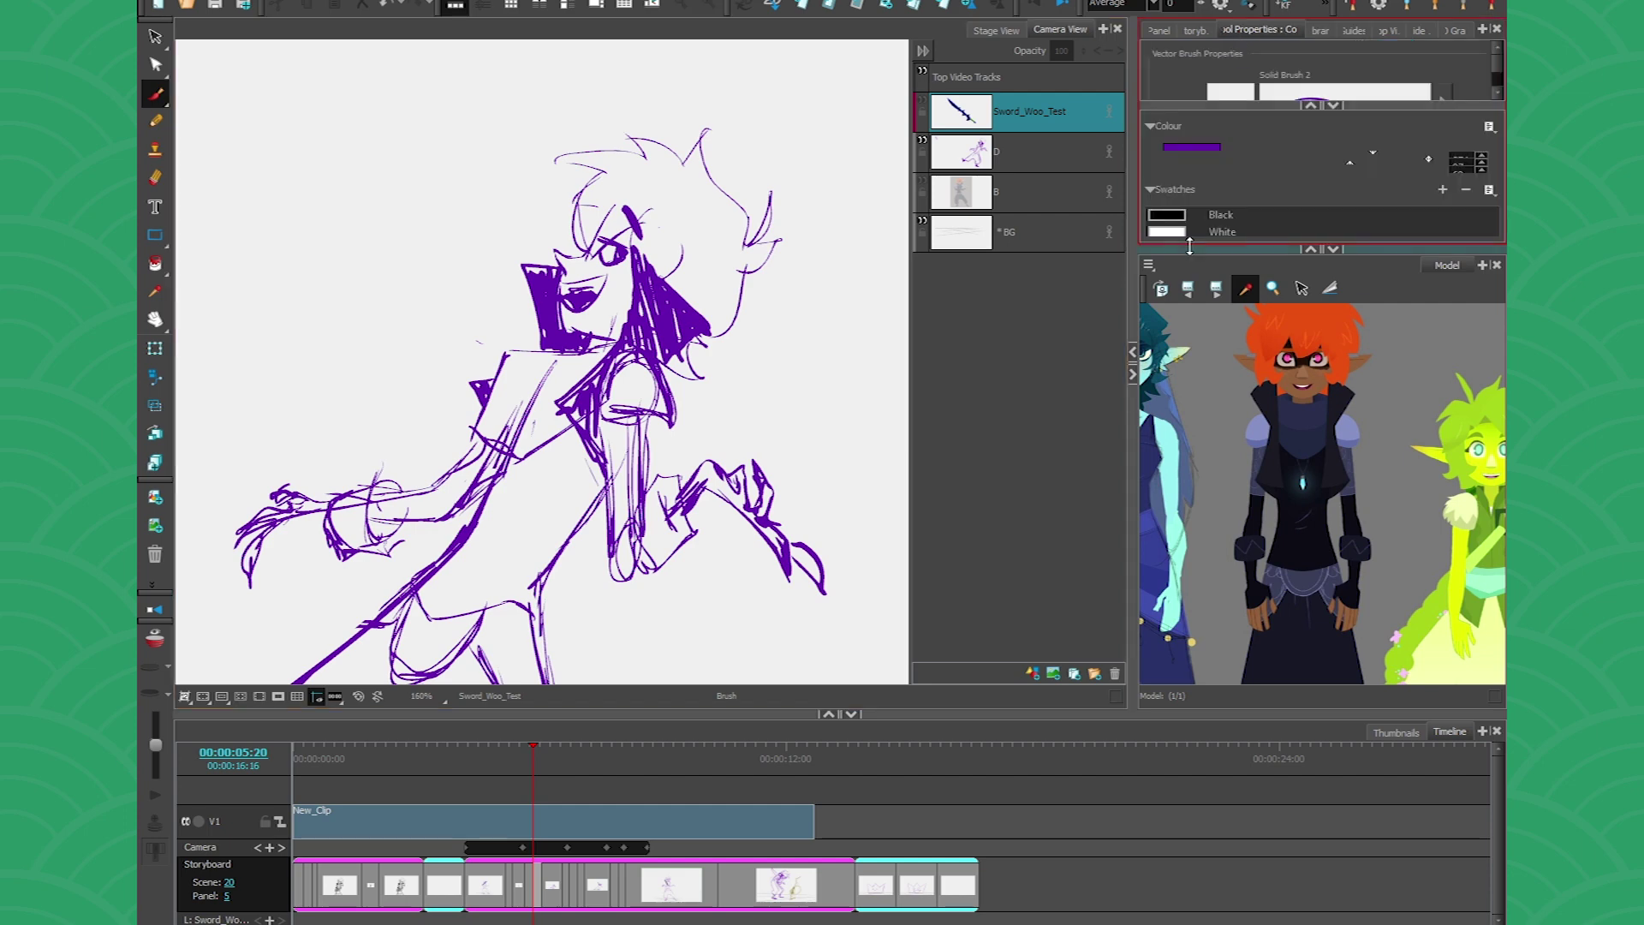
{"action": "left_click_drag", "start_coordinate": [1189, 246], "coordinate": [1215, 447]}
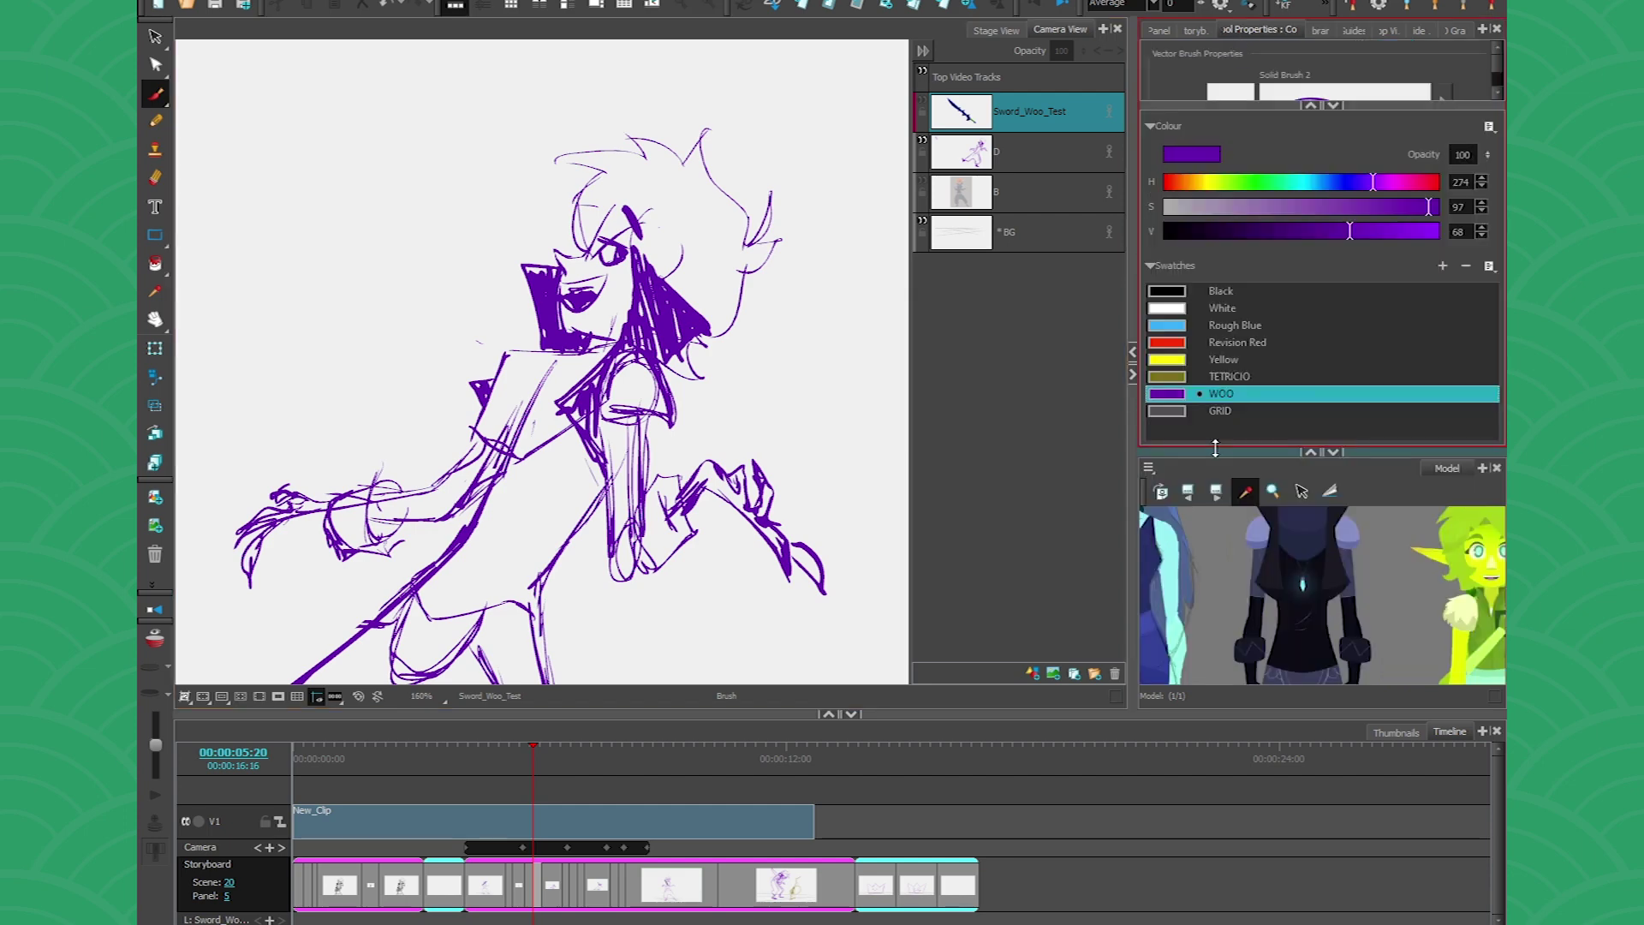
{"action": "left_click", "coordinate": [1331, 450]}
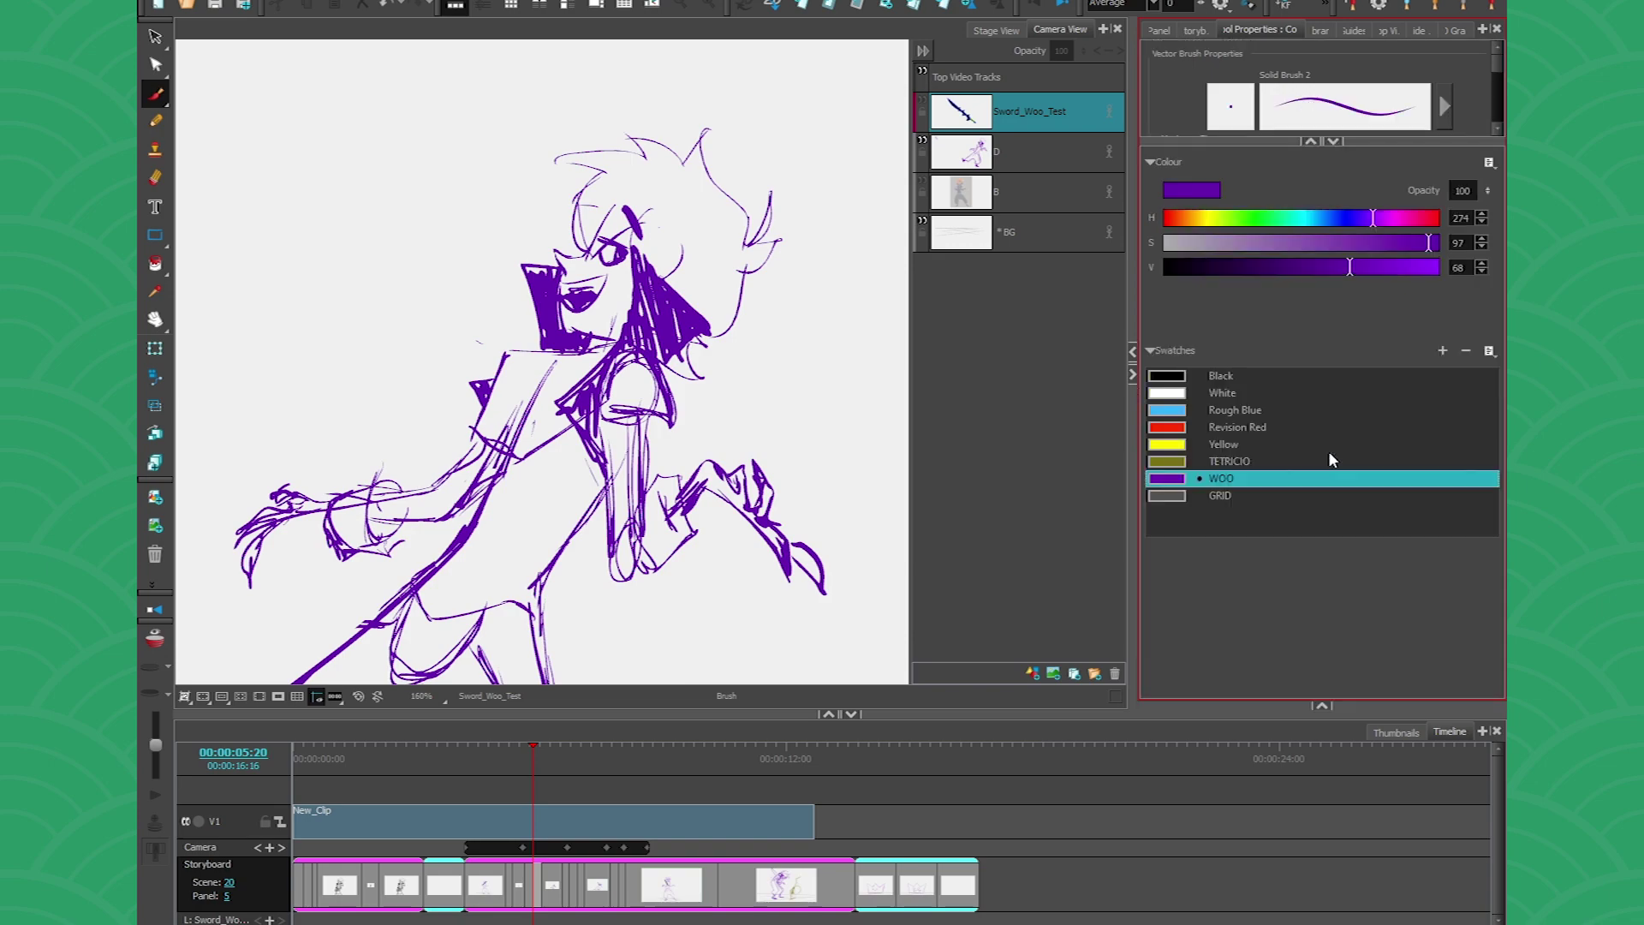
{"action": "left_click_drag", "start_coordinate": [1194, 148], "coordinate": [1195, 357]}
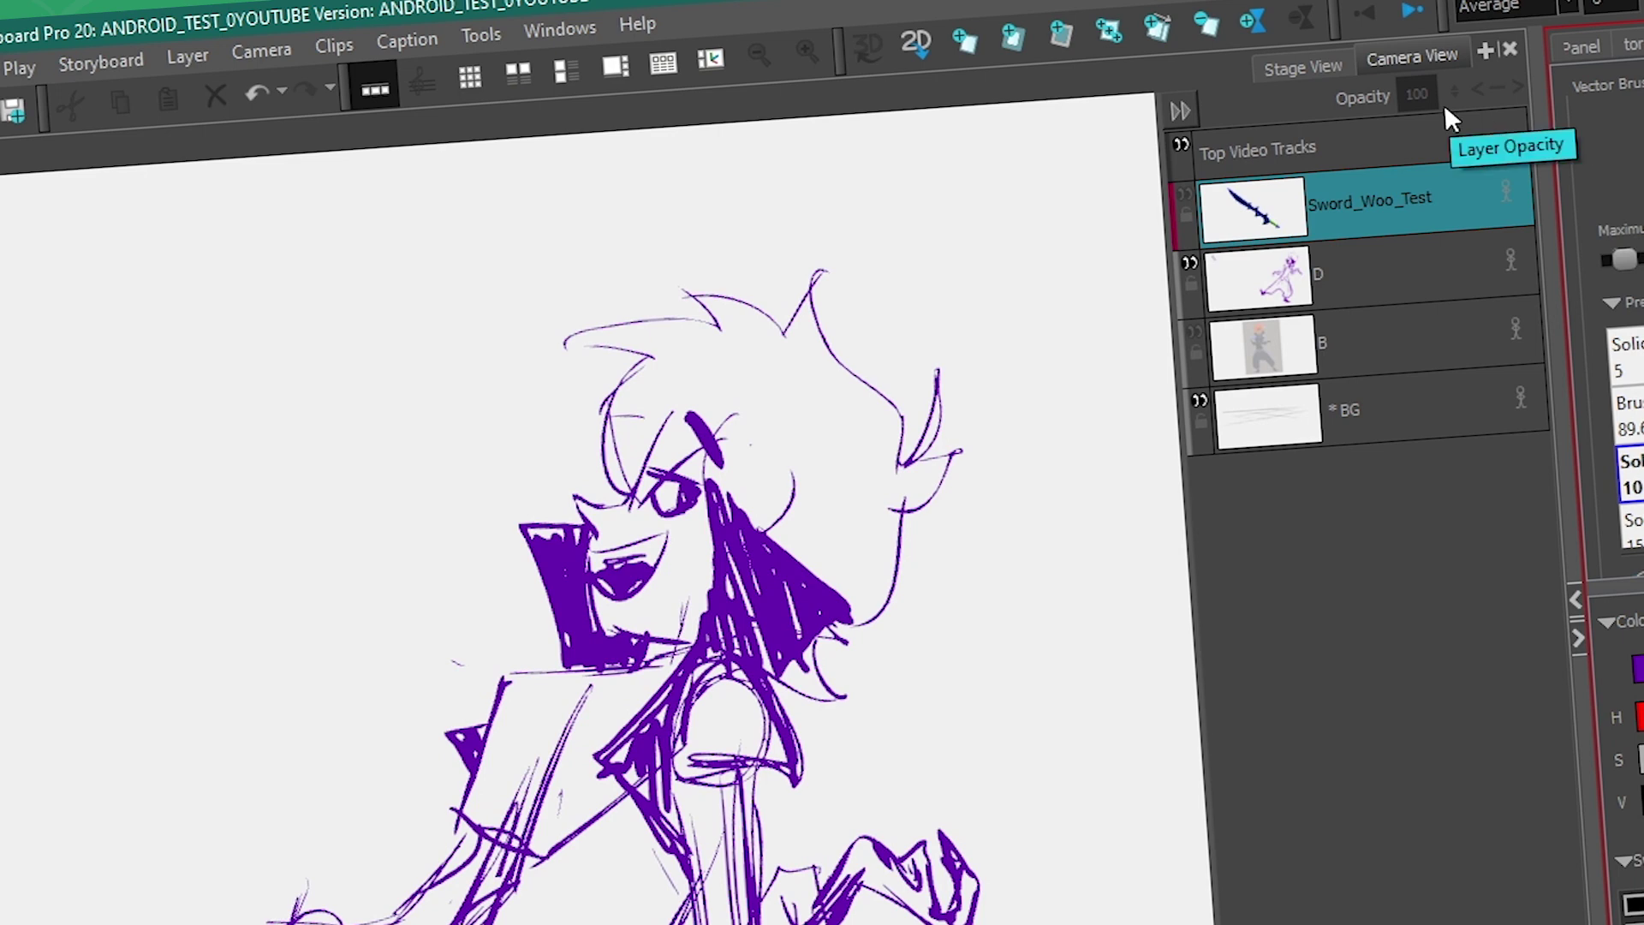
{"action": "left_click", "coordinate": [482, 43]}
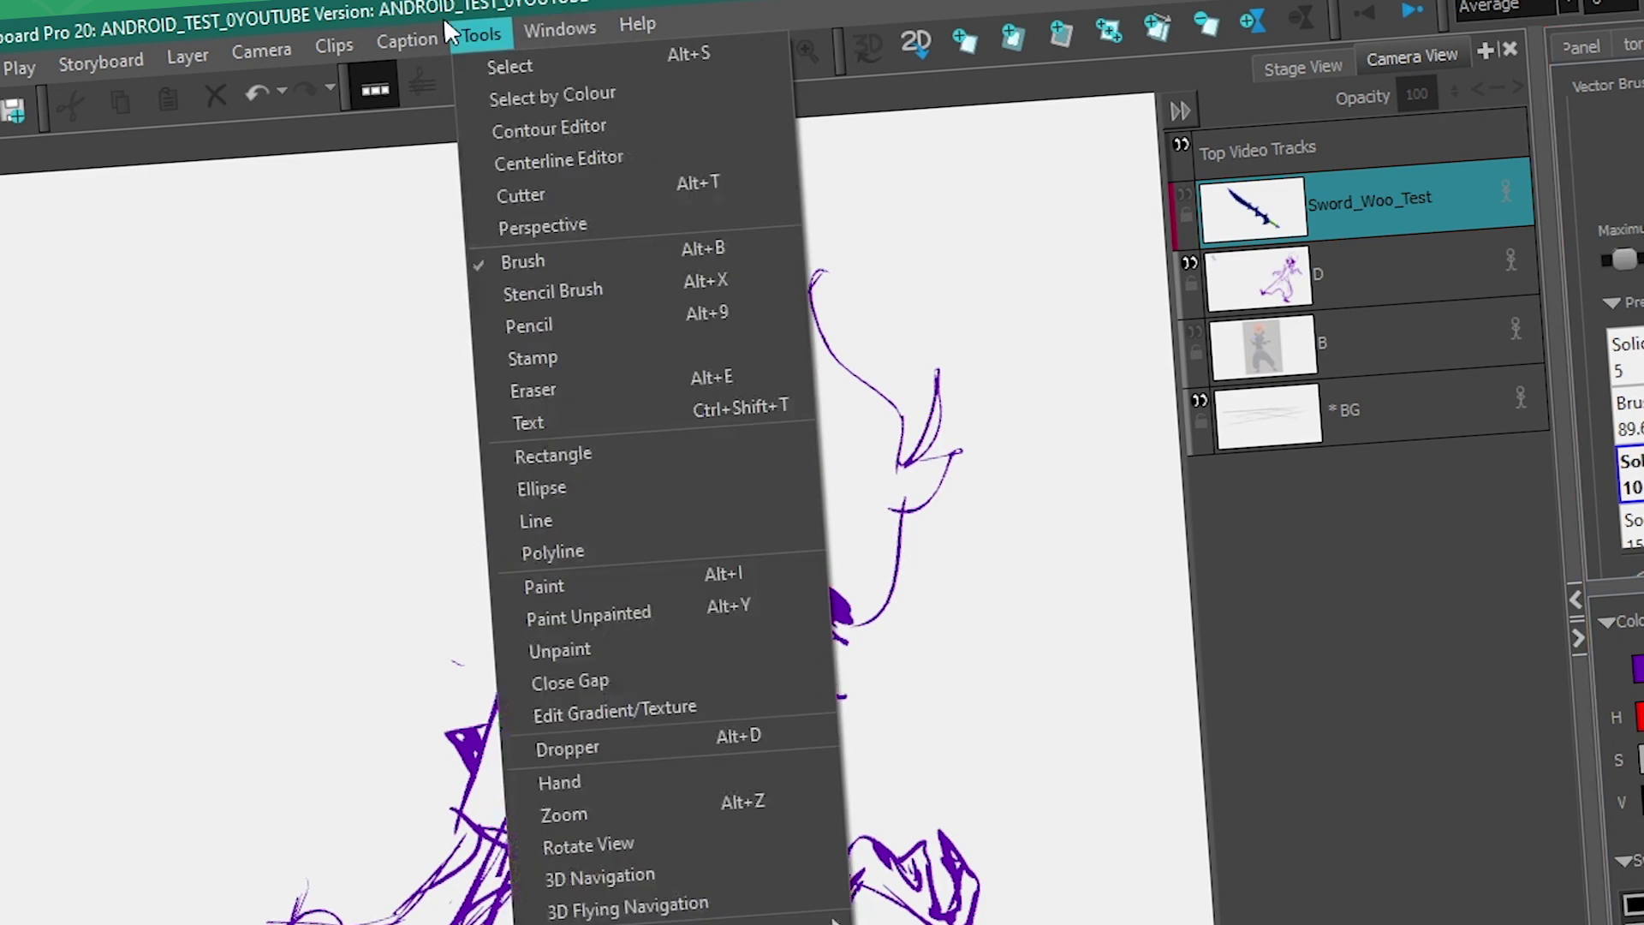
- Keep the Tool Presets toolbar shown and dock it beside the 2D tools in the main toolbars
{"action": "mouse_move", "coordinate": [552, 32]}
{"action": "mouse_move", "coordinate": [572, 103]}
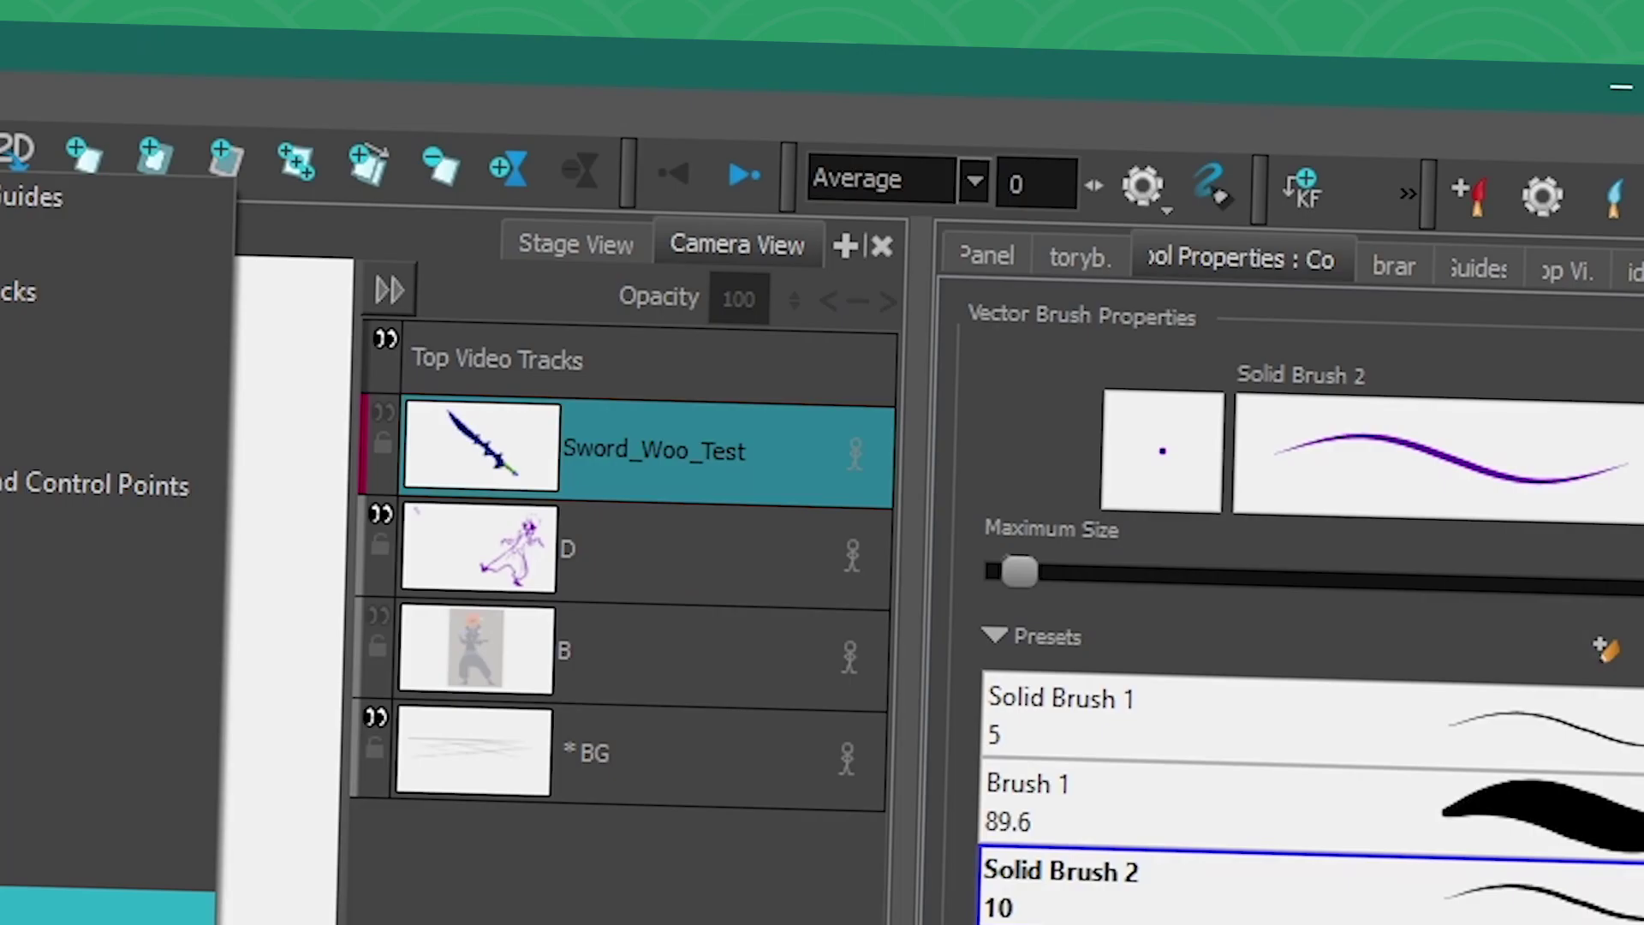
{"action": "left_click", "coordinate": [1360, 25]}
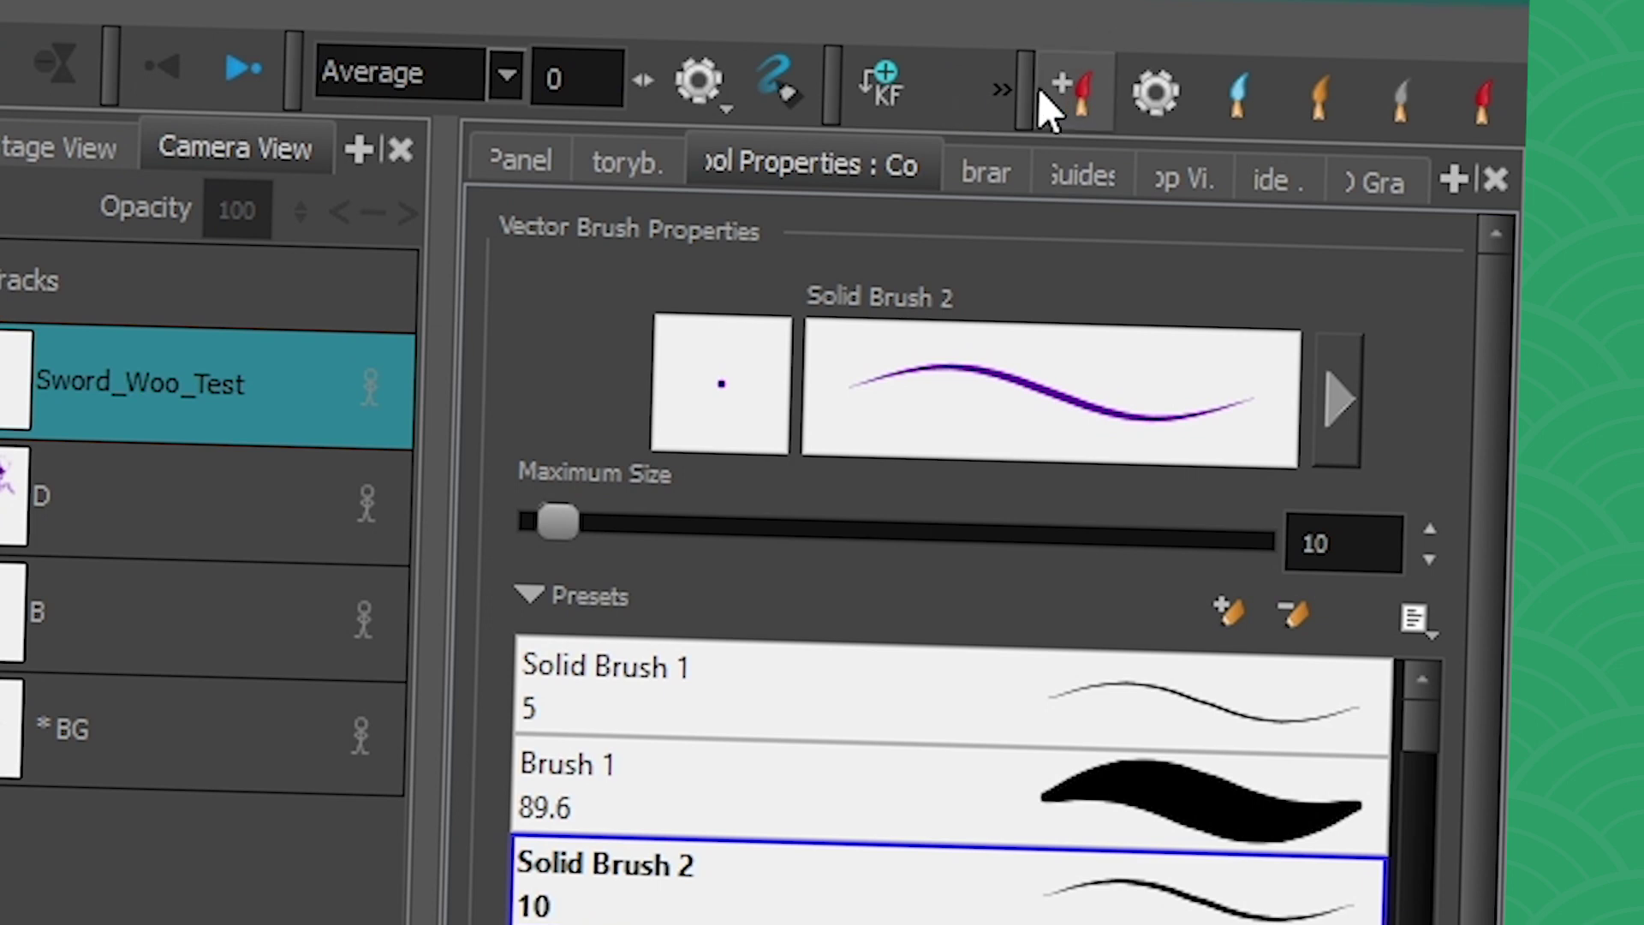
{"action": "right_click", "coordinate": [964, 62]}
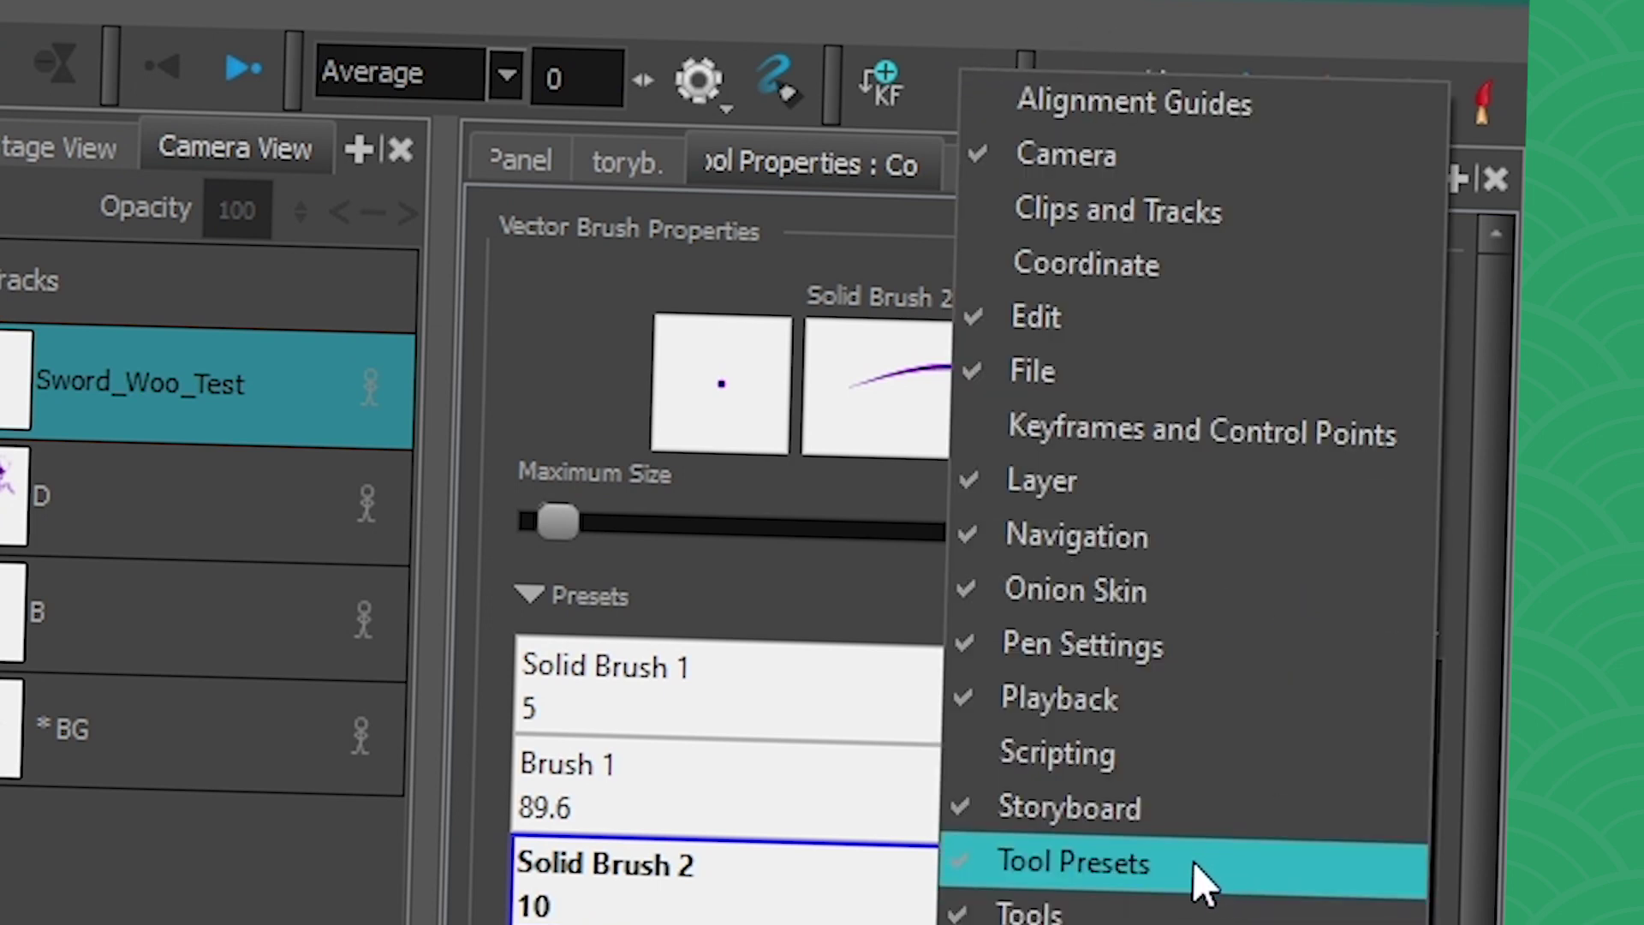
{"action": "left_click", "coordinate": [812, 12]}
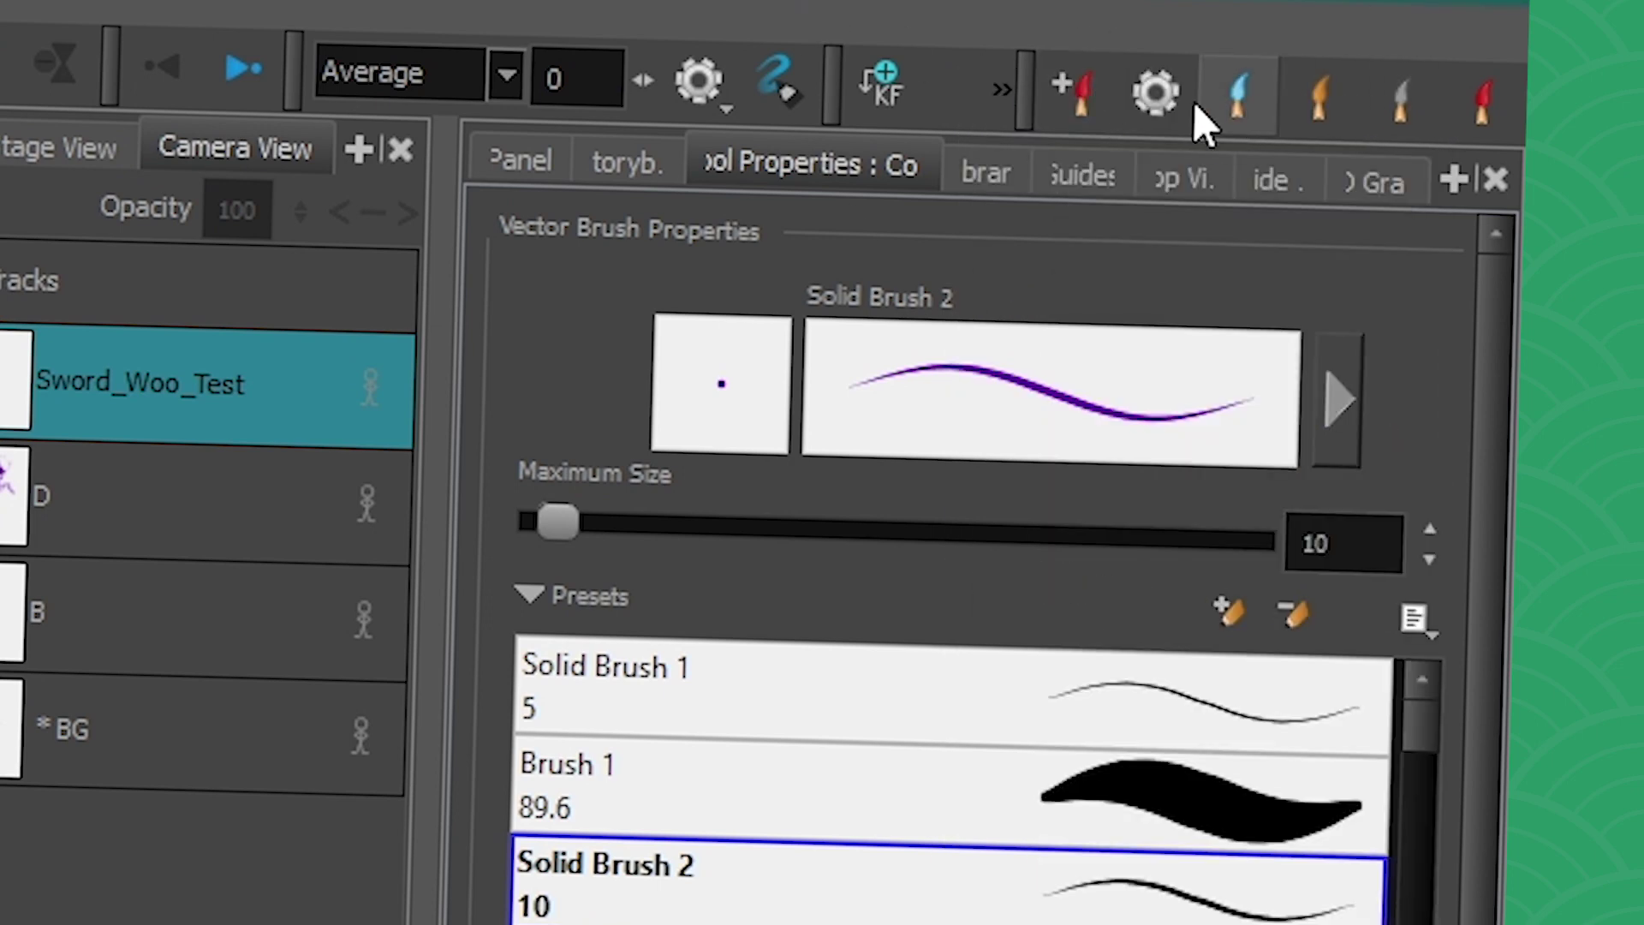
{"action": "left_click_drag", "start_coordinate": [1016, 92], "coordinate": [0, 0]}
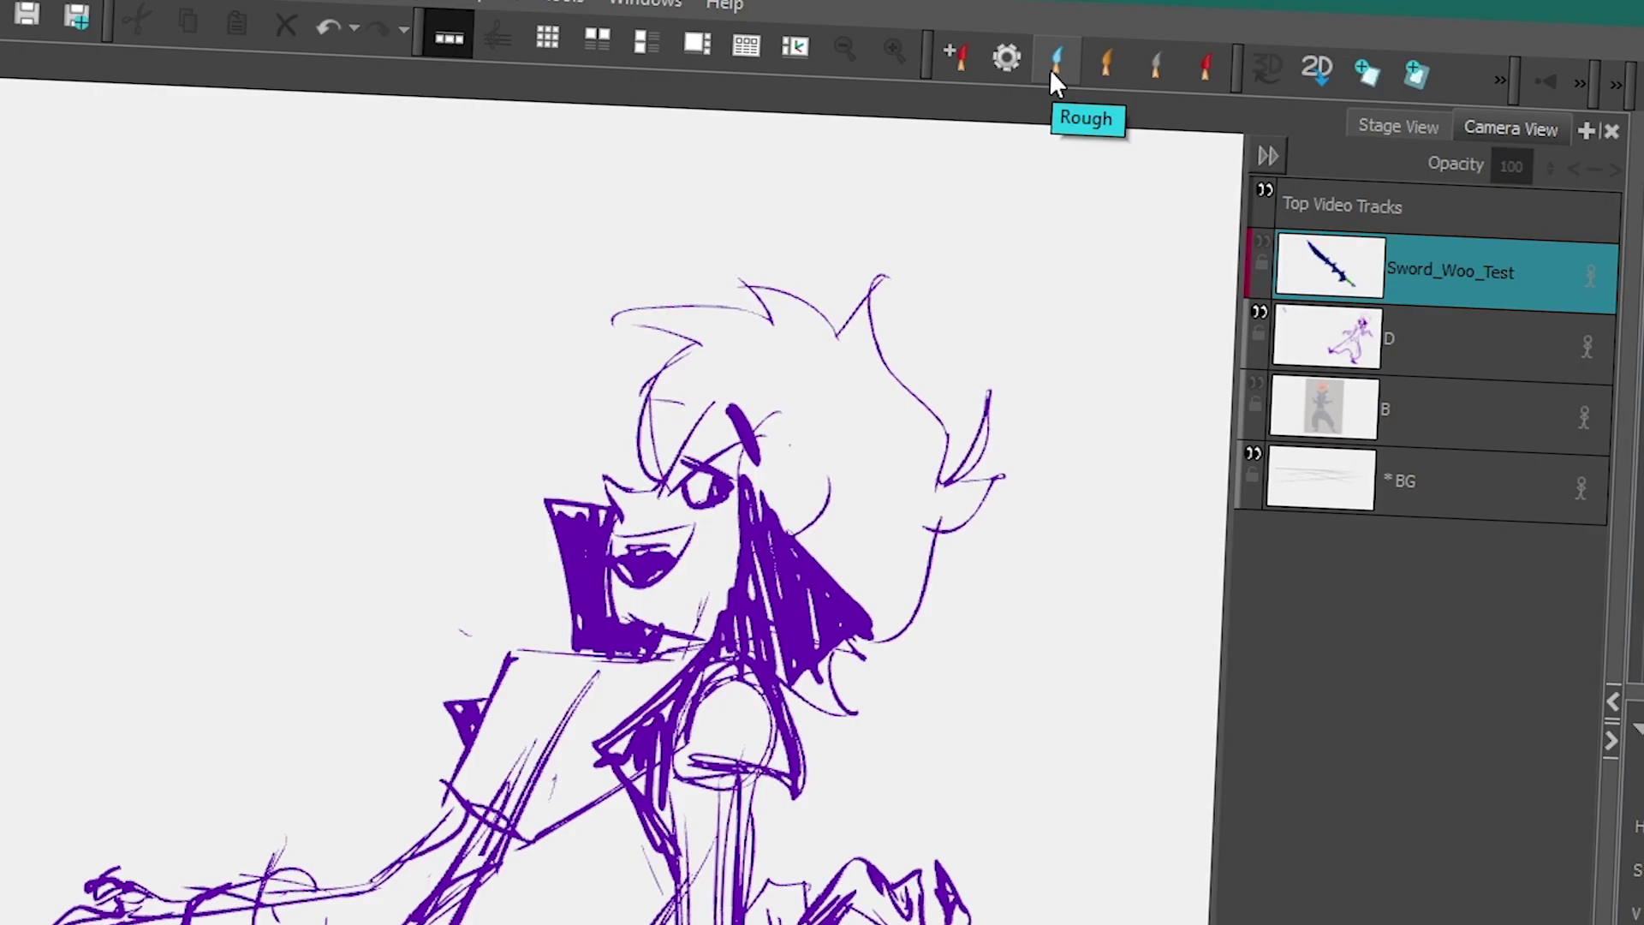
- Draw a blue wavy test stroke with the Rough preset, try Revision Red and Yellow, then reapply Rough
{"action": "left_click", "coordinate": [650, 411]}
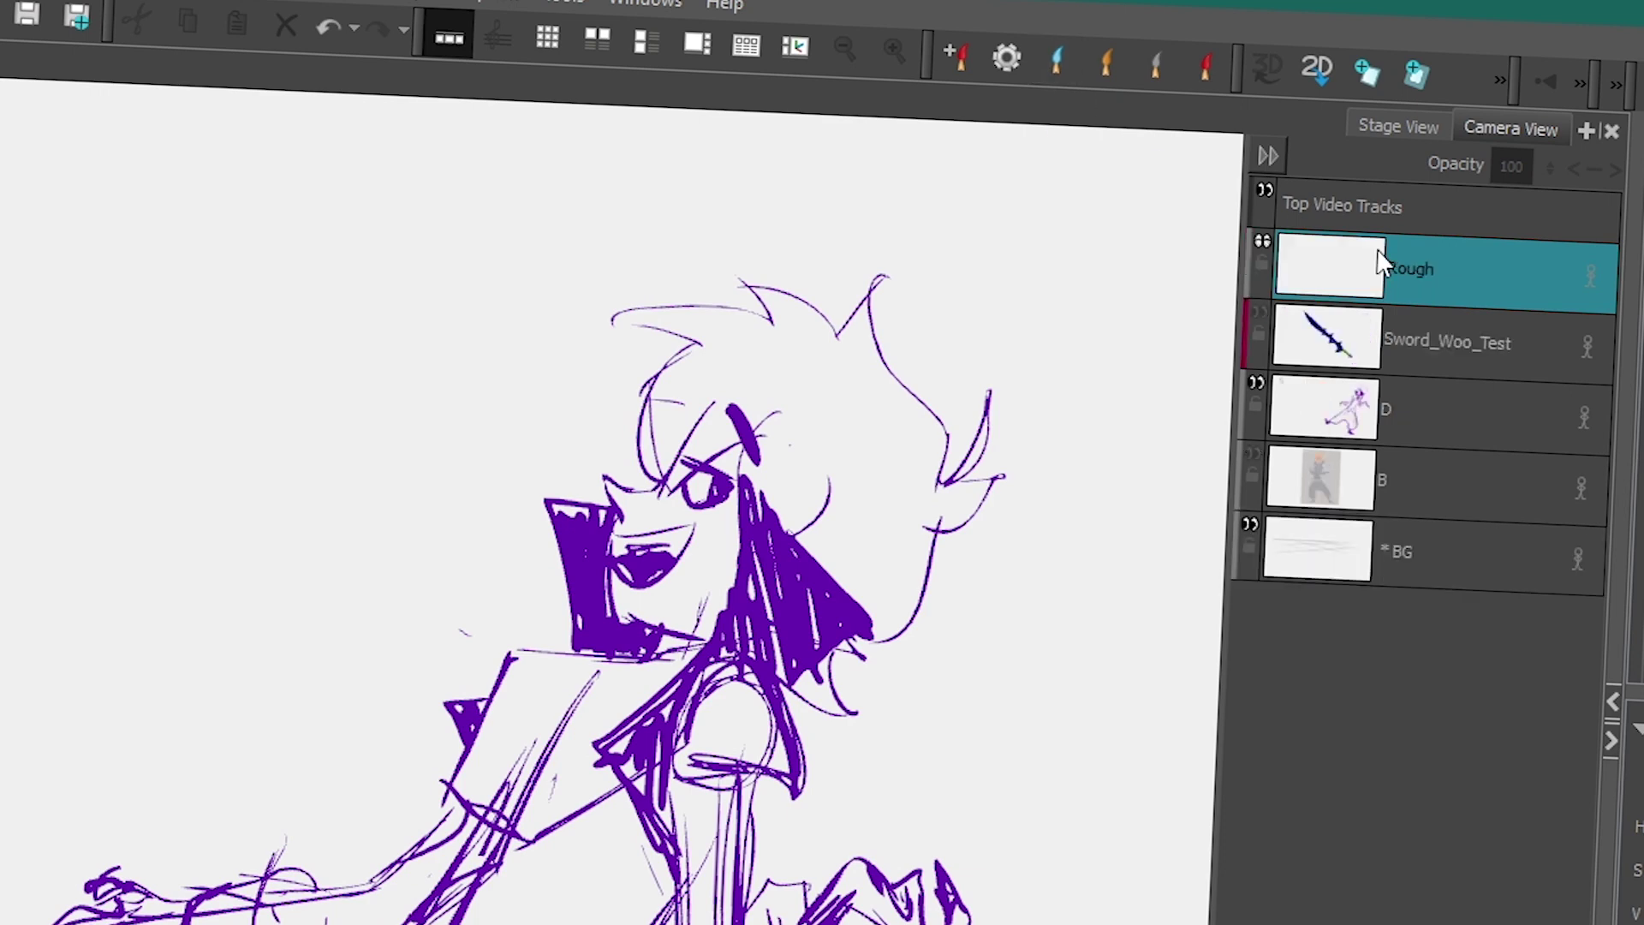
{"action": "mouse_move", "coordinate": [501, 248]}
{"action": "left_mouse_down"}
{"action": "mouse_move", "coordinate": [98, 562]}
{"action": "mouse_move", "coordinate": [145, 794]}
{"action": "left_mouse_up"}
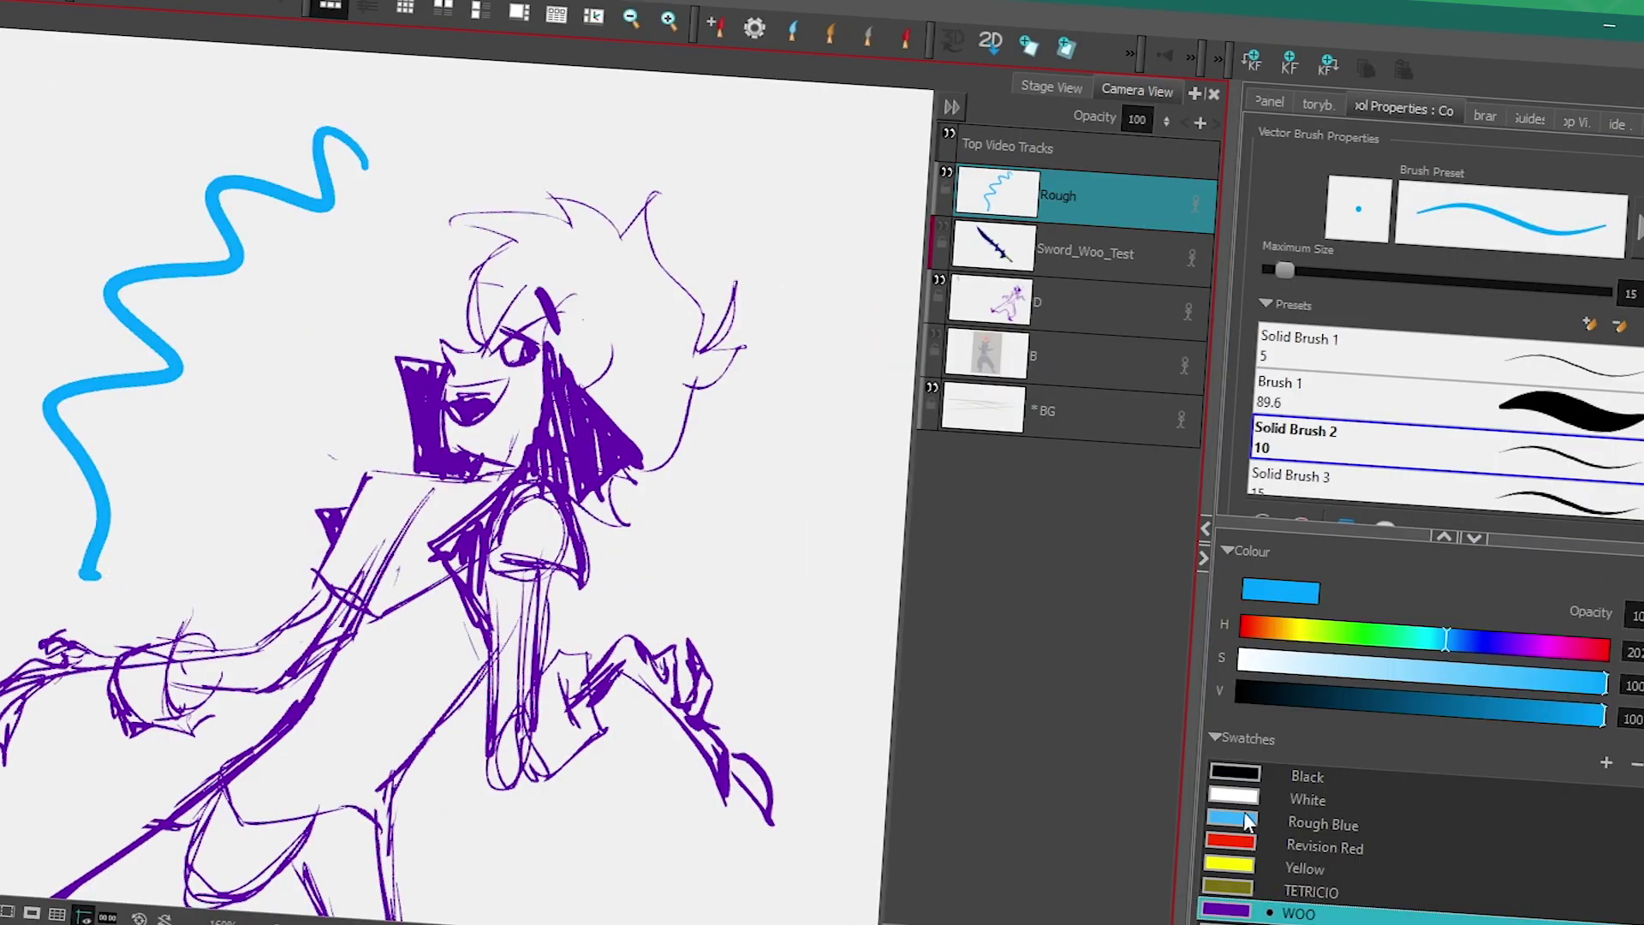
{"action": "left_click", "coordinate": [1285, 841]}
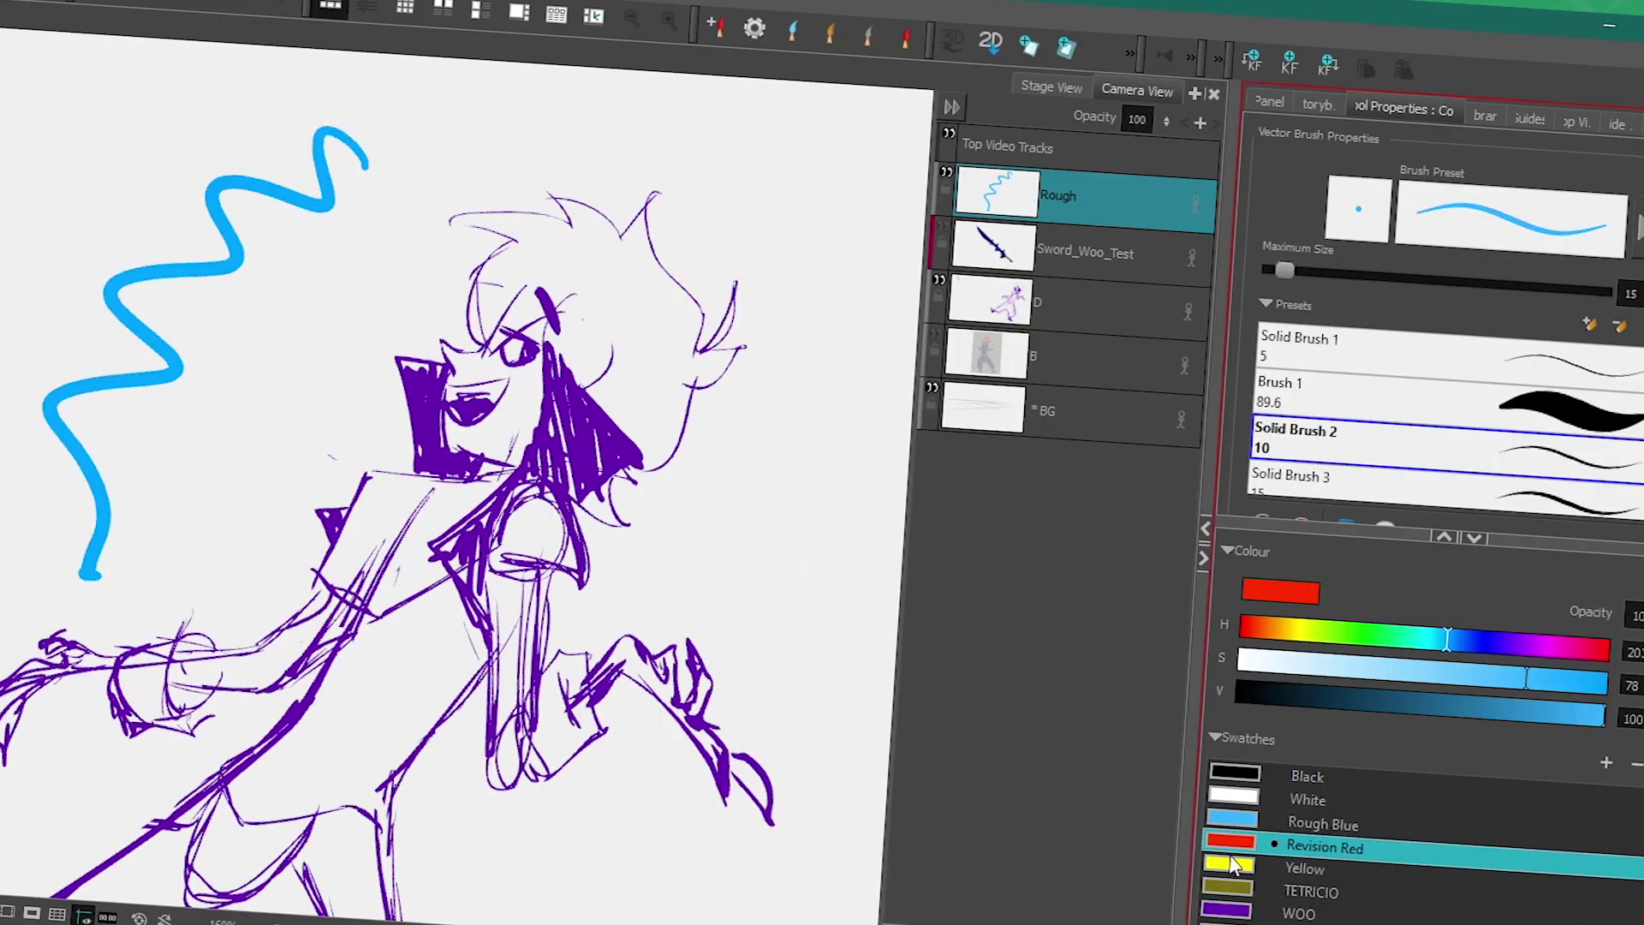
{"action": "left_click", "coordinate": [1284, 863]}
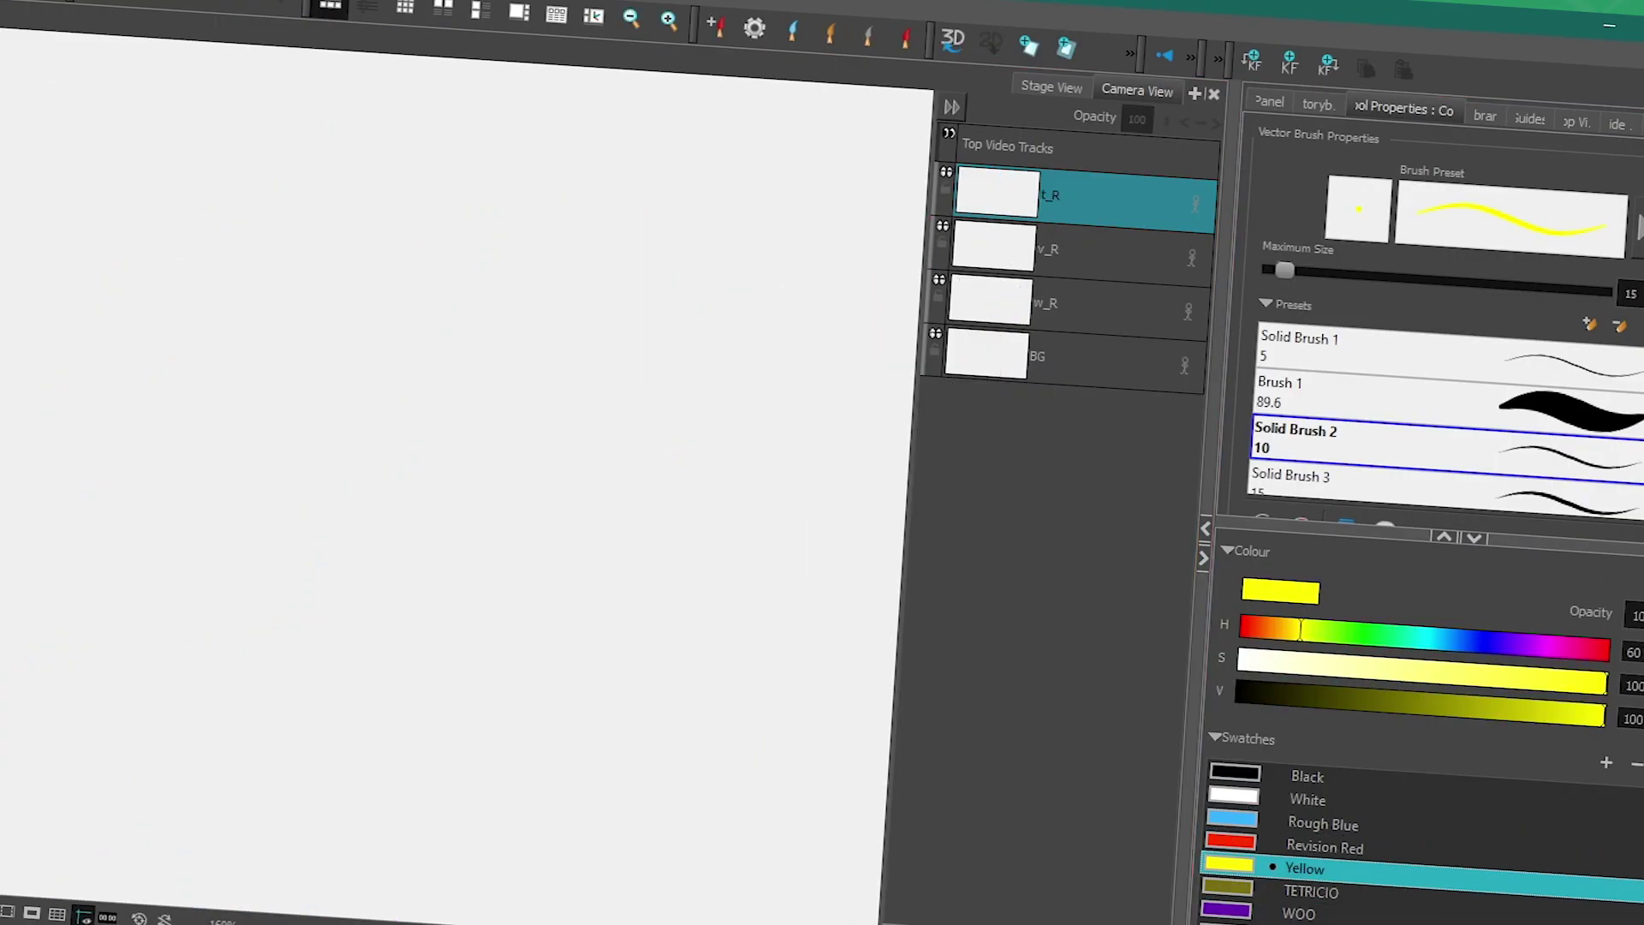
{"action": "left_click", "coordinate": [792, 38]}
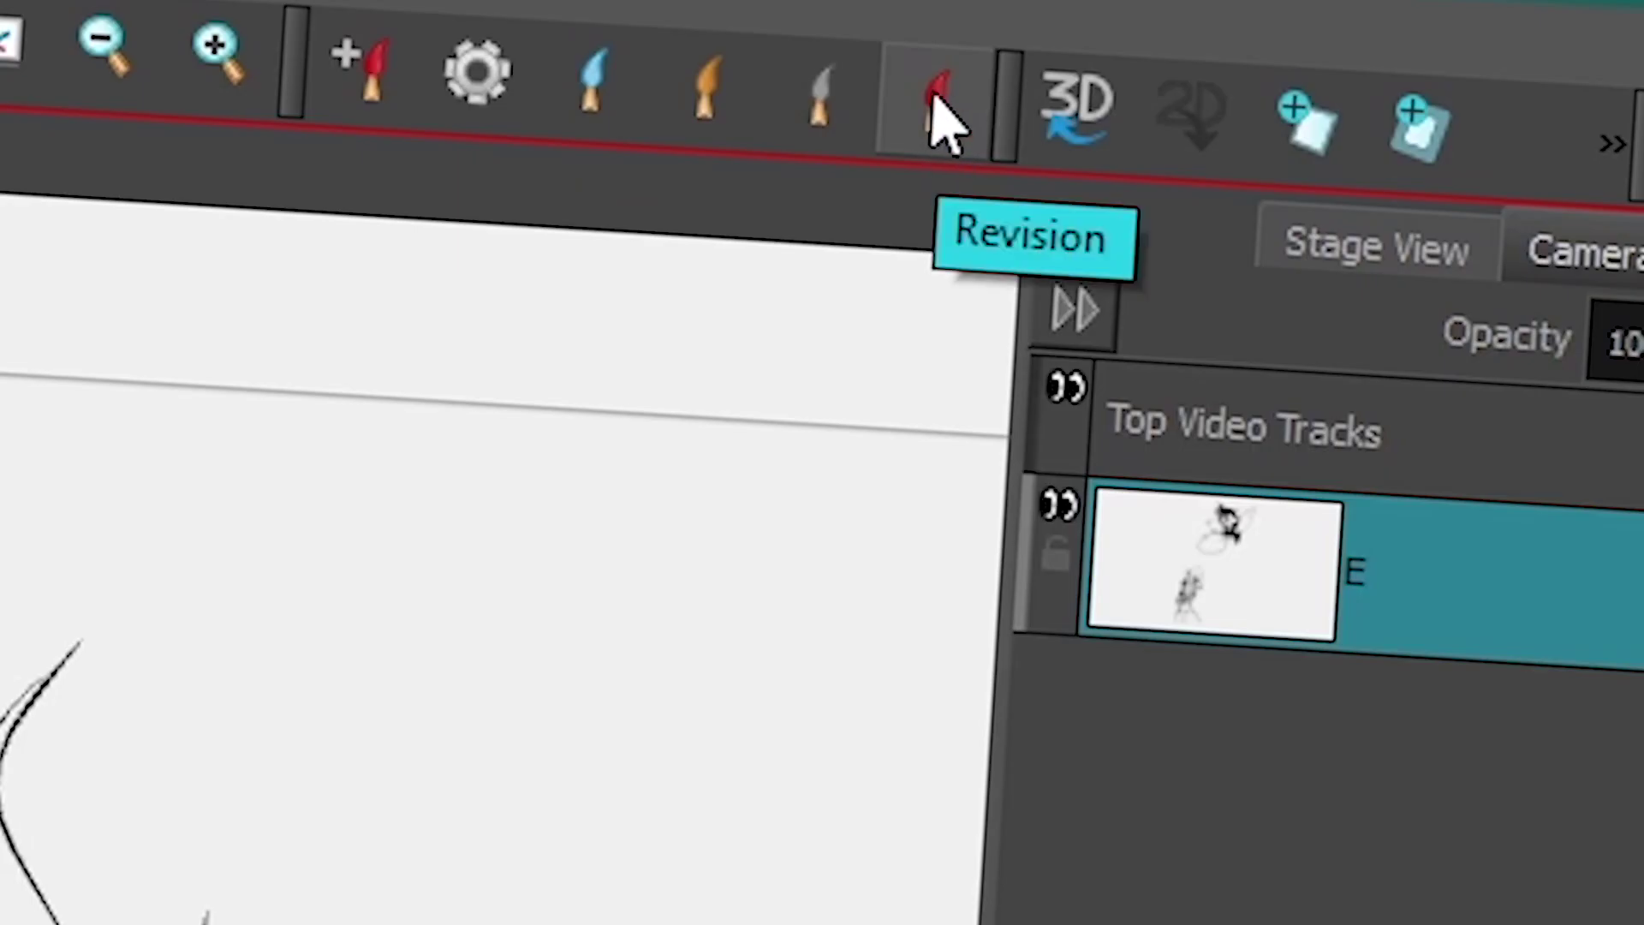
- Mark the character's eye with the red Revision preset, then draw and undo a stroke on scene 20 panel 13
{"action": "left_click", "coordinate": [936, 94]}
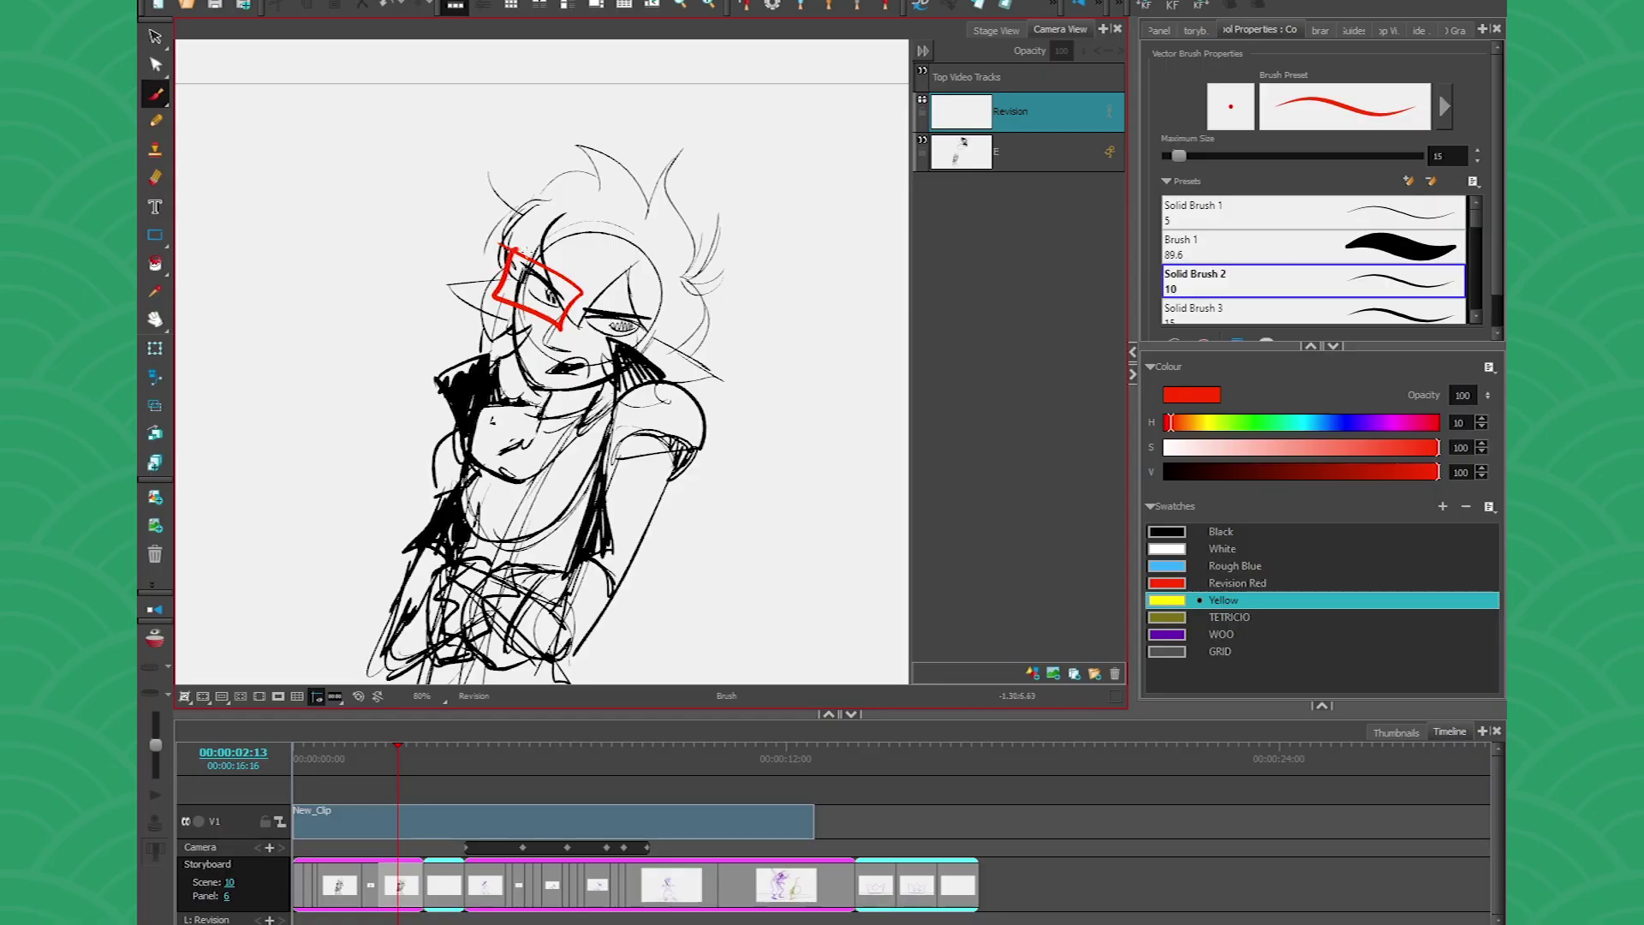
{"action": "mouse_move", "coordinate": [589, 336]}
{"action": "left_mouse_down"}
{"action": "mouse_move", "coordinate": [579, 289]}
{"action": "mouse_move", "coordinate": [583, 328]}
{"action": "left_mouse_up"}
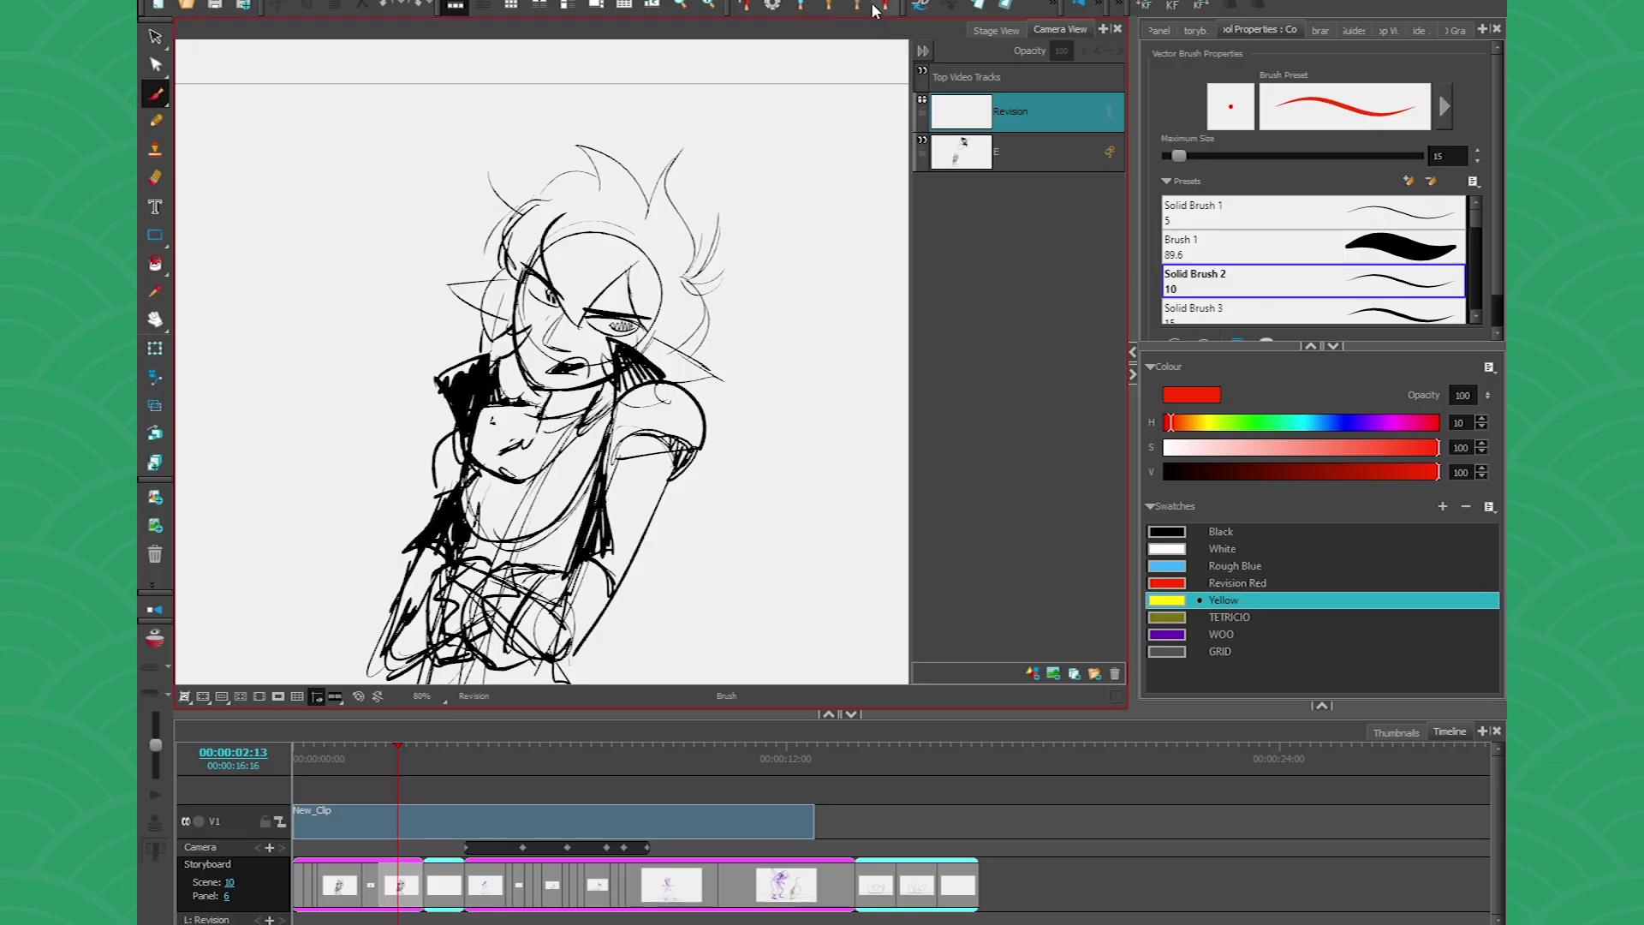
{"action": "left_click_drag", "start_coordinate": [774, 760], "coordinate": [626, 755]}
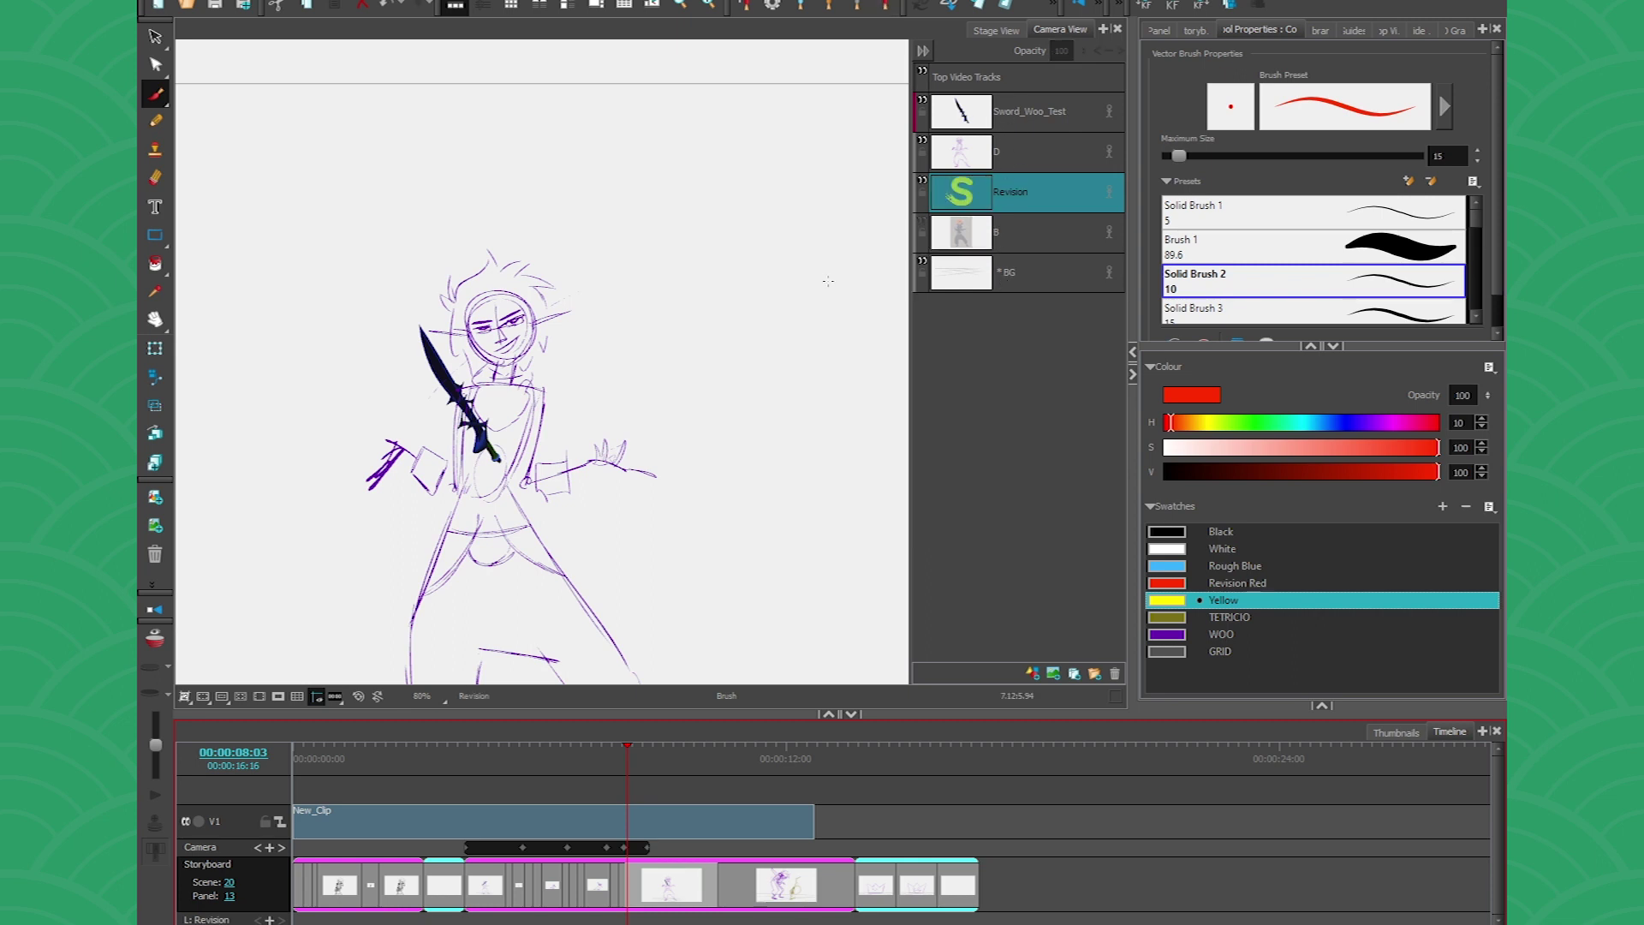
{"action": "mouse_move", "coordinate": [828, 281]}
{"action": "left_mouse_down"}
{"action": "mouse_move", "coordinate": [651, 229]}
{"action": "mouse_move", "coordinate": [806, 257]}
{"action": "left_mouse_up"}
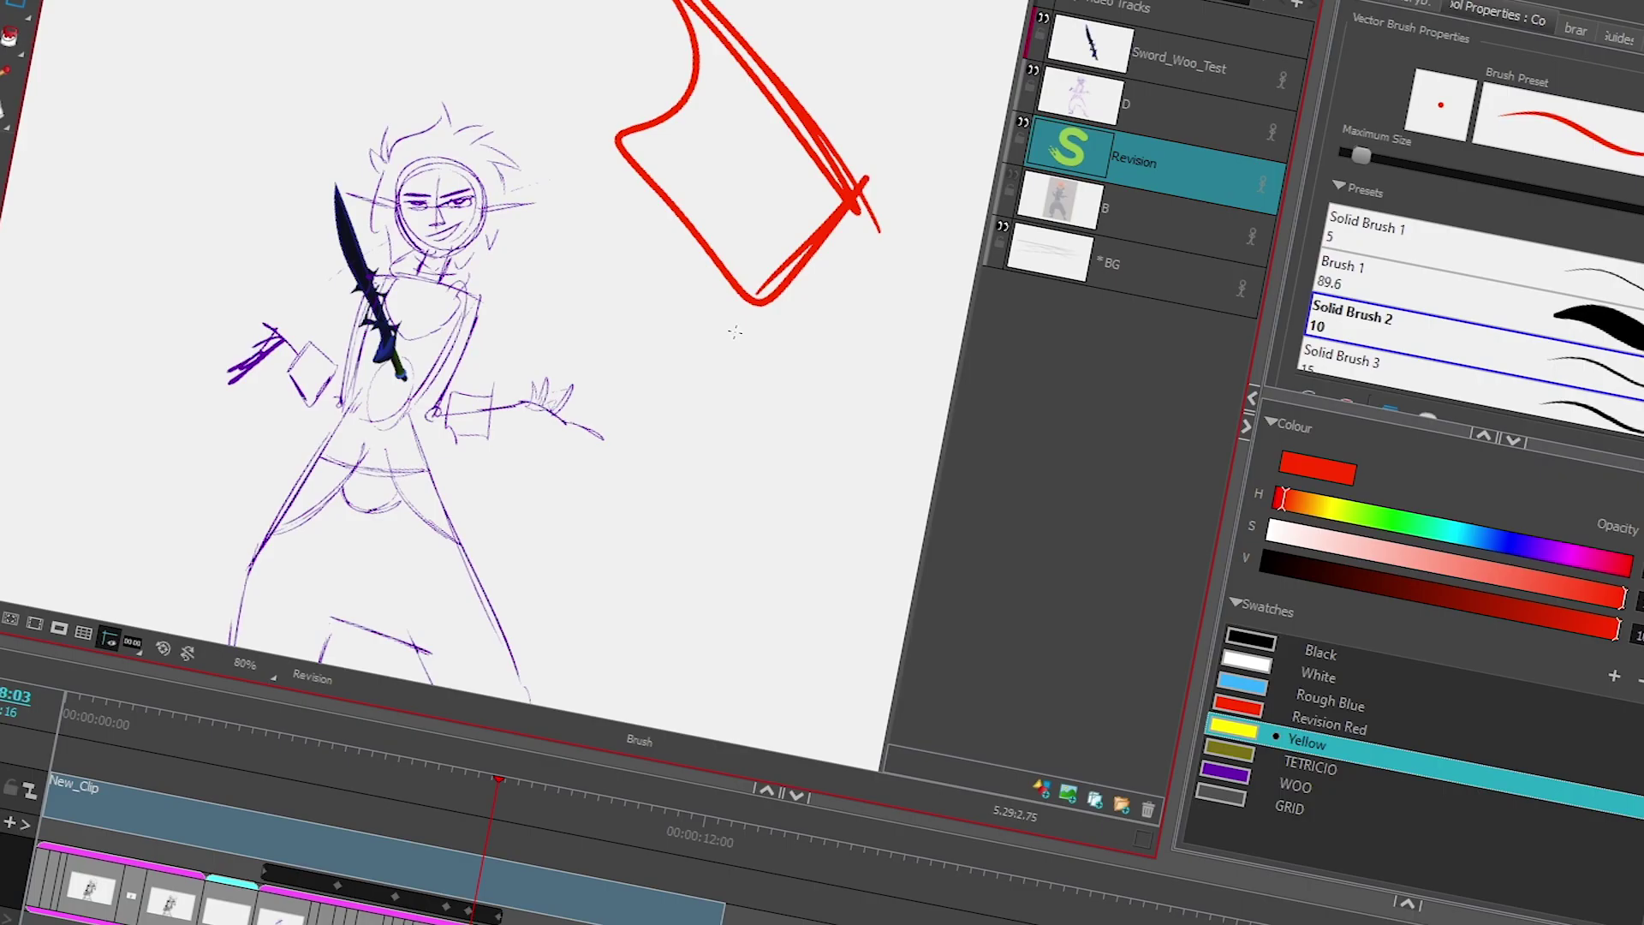
{"action": "key", "text": "ctrl+z"}
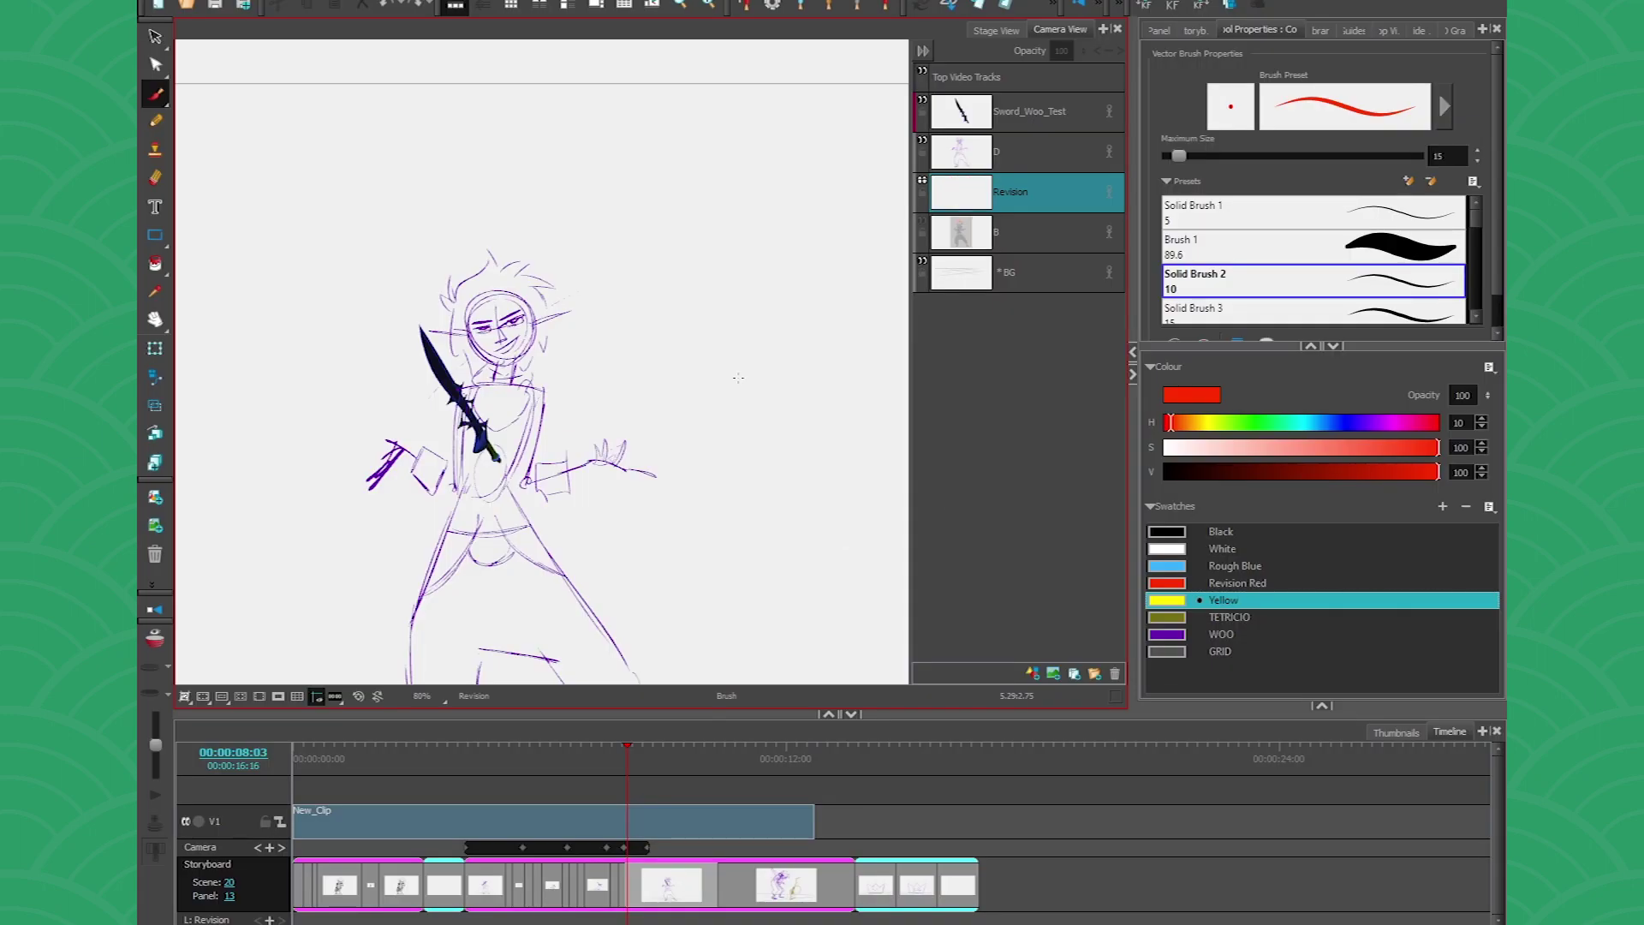
- Activate the Brush tool and enlarge the preset list to reach the Pipe Cleaner preset
{"action": "left_click", "coordinate": [155, 94]}
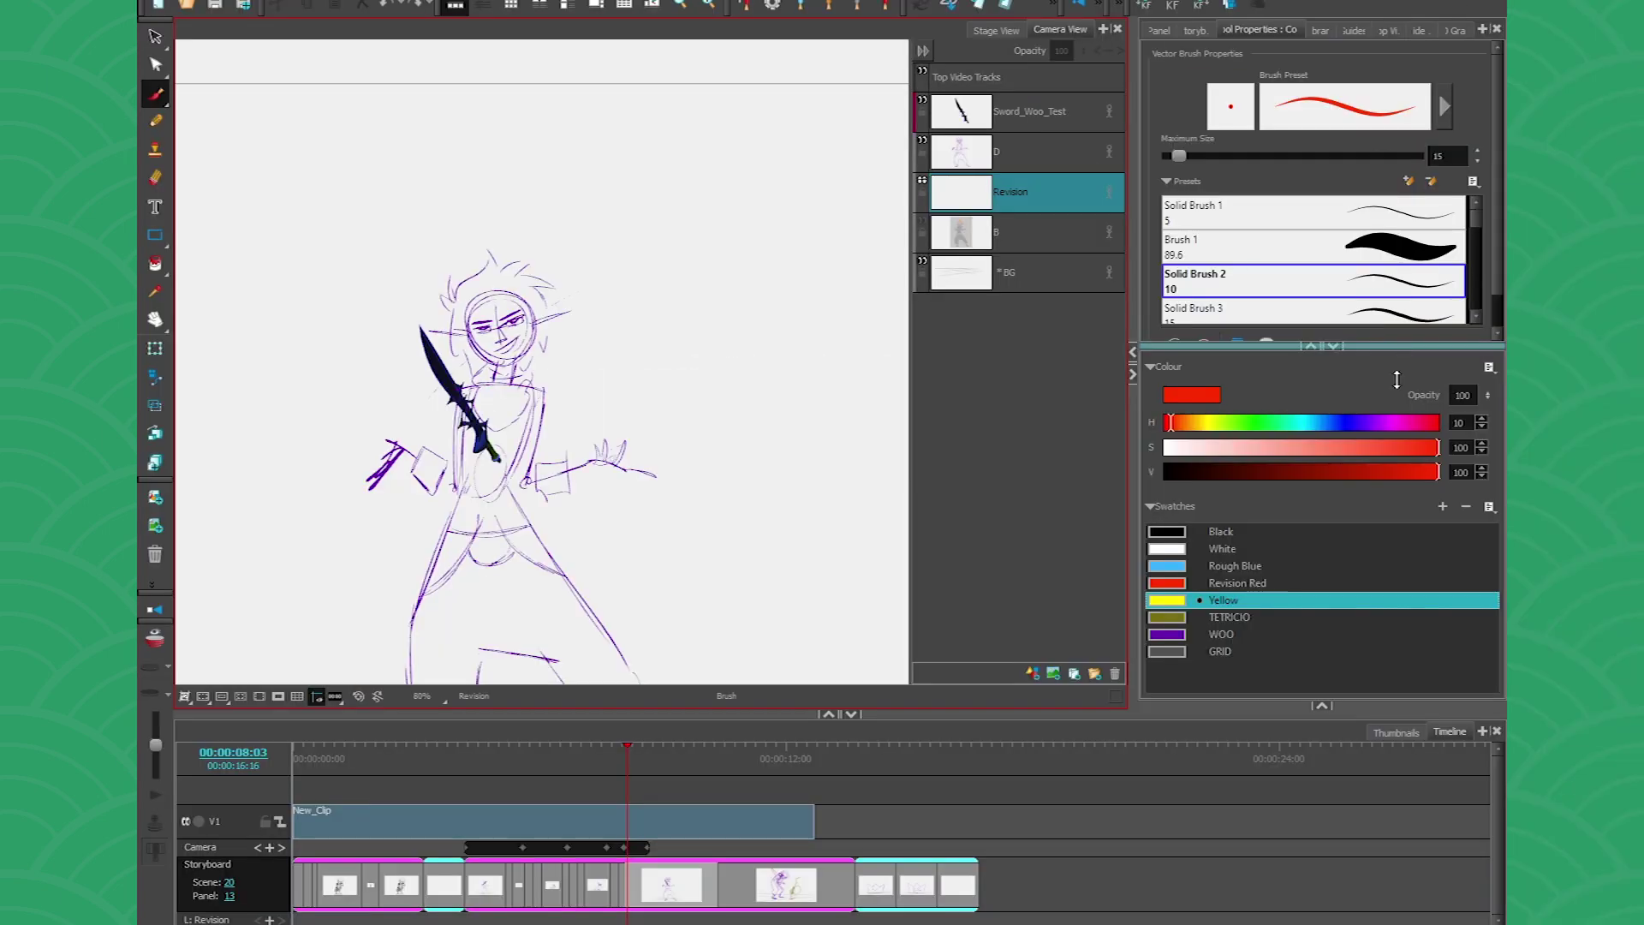
{"action": "left_click_drag", "start_coordinate": [1394, 370], "coordinate": [1398, 565]}
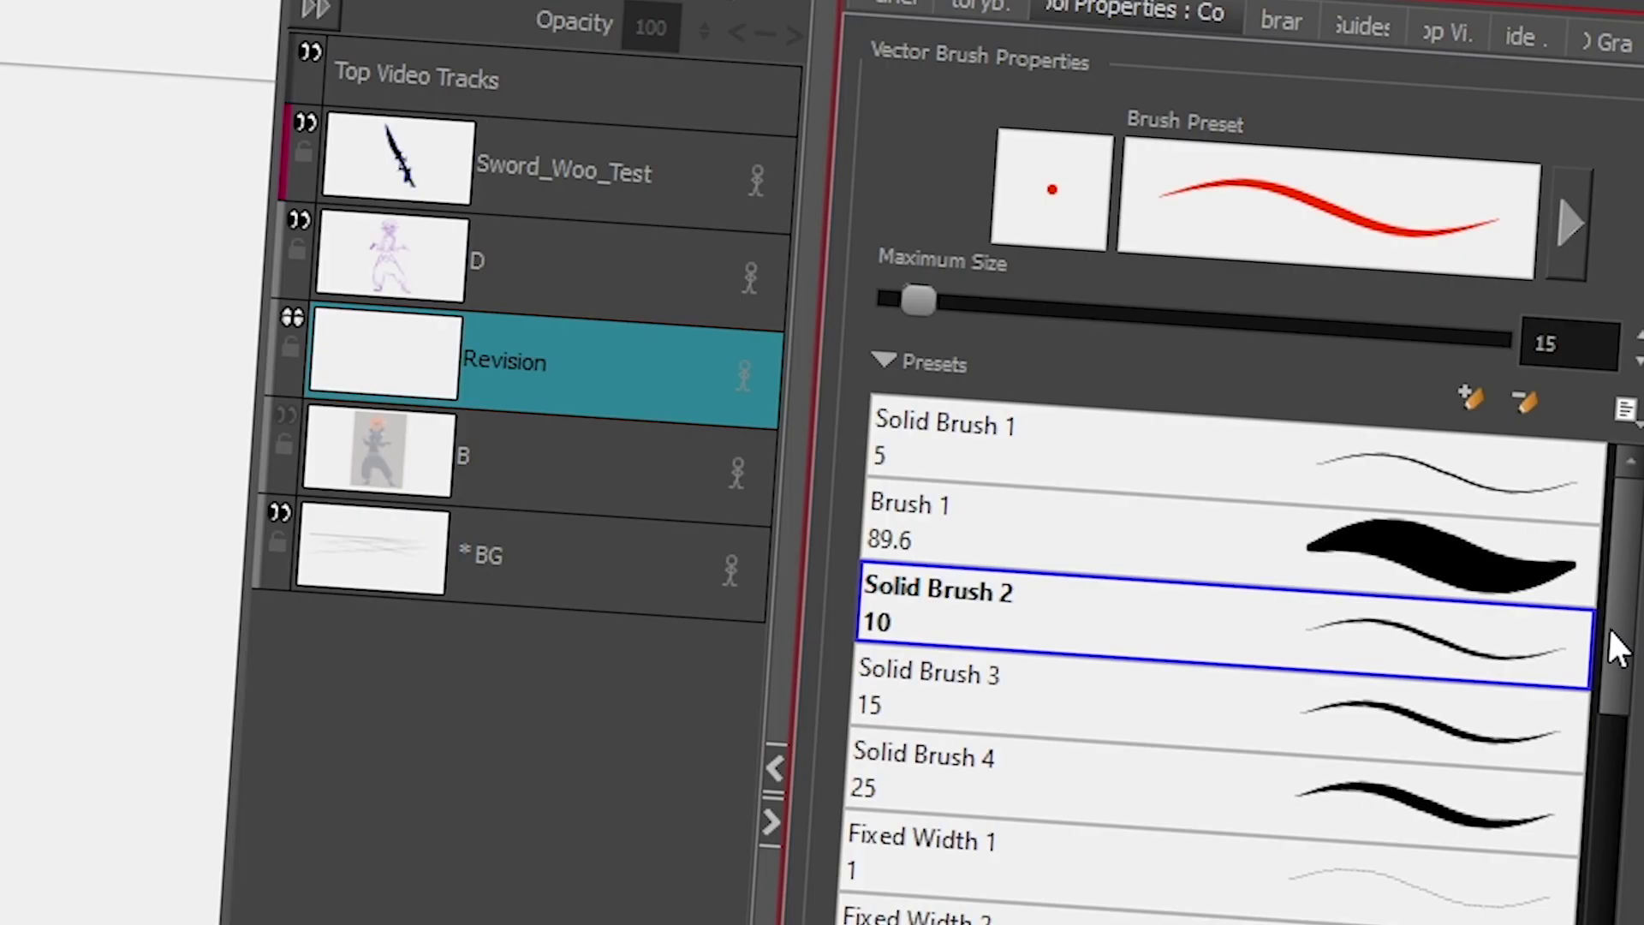
{"action": "scroll", "coordinate": [1614, 651], "scroll_direction": "down", "scroll_amount": 10}
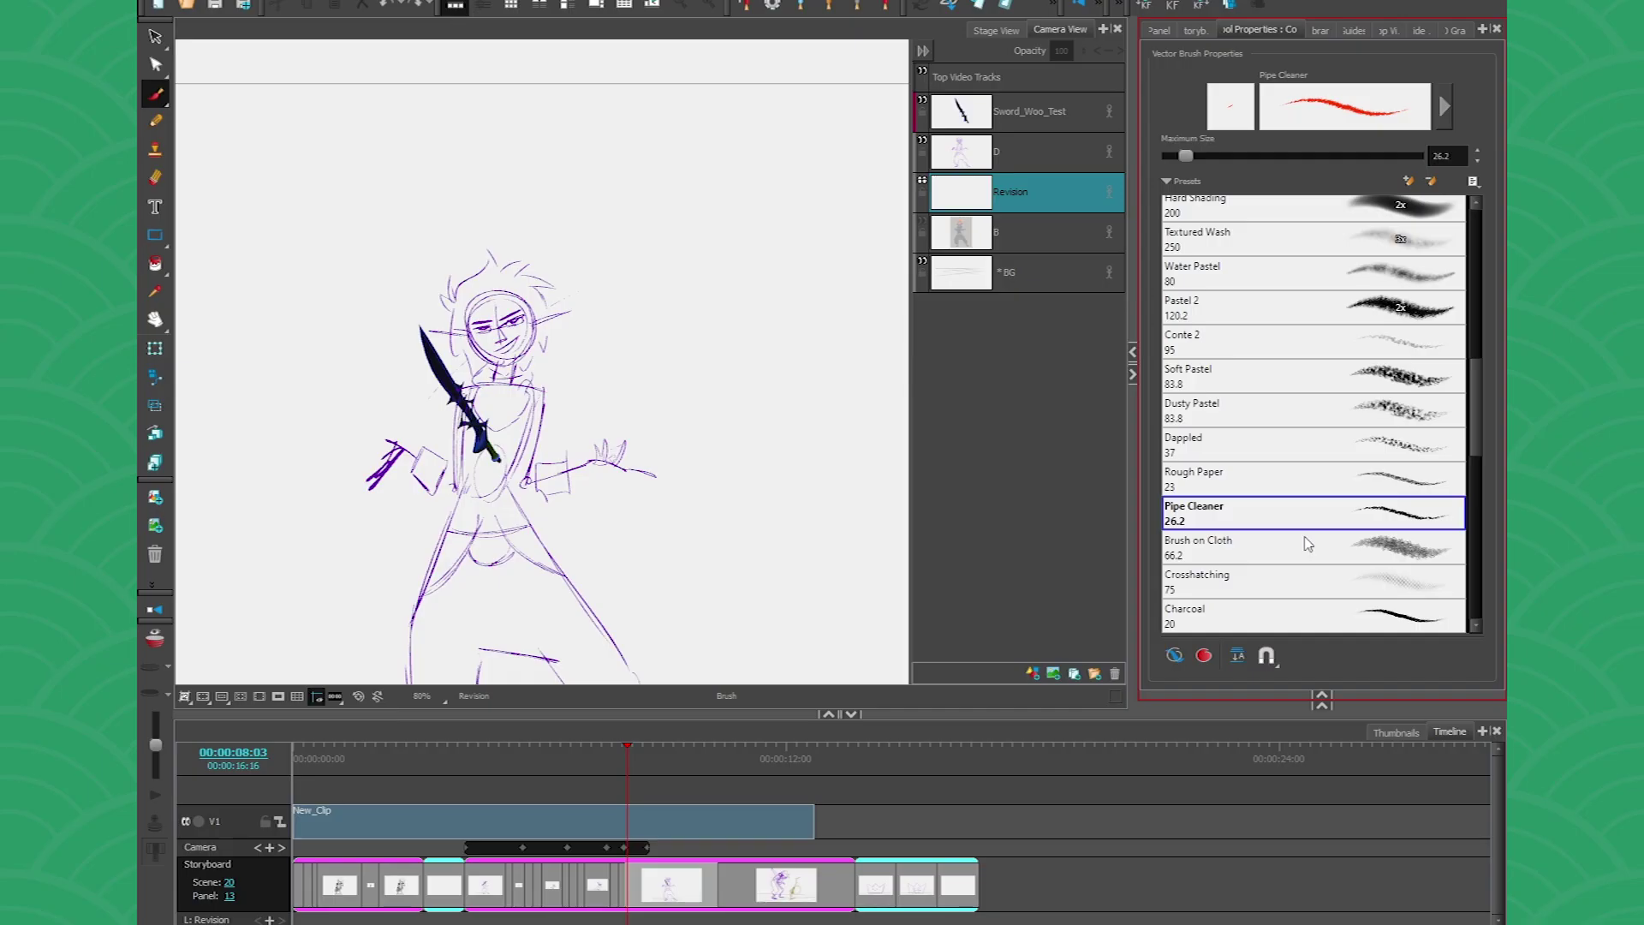
- Set the colour to hue 170, saturation 80 and save it as a new swatch named ZE_CYAN
{"action": "left_click", "coordinate": [1321, 696]}
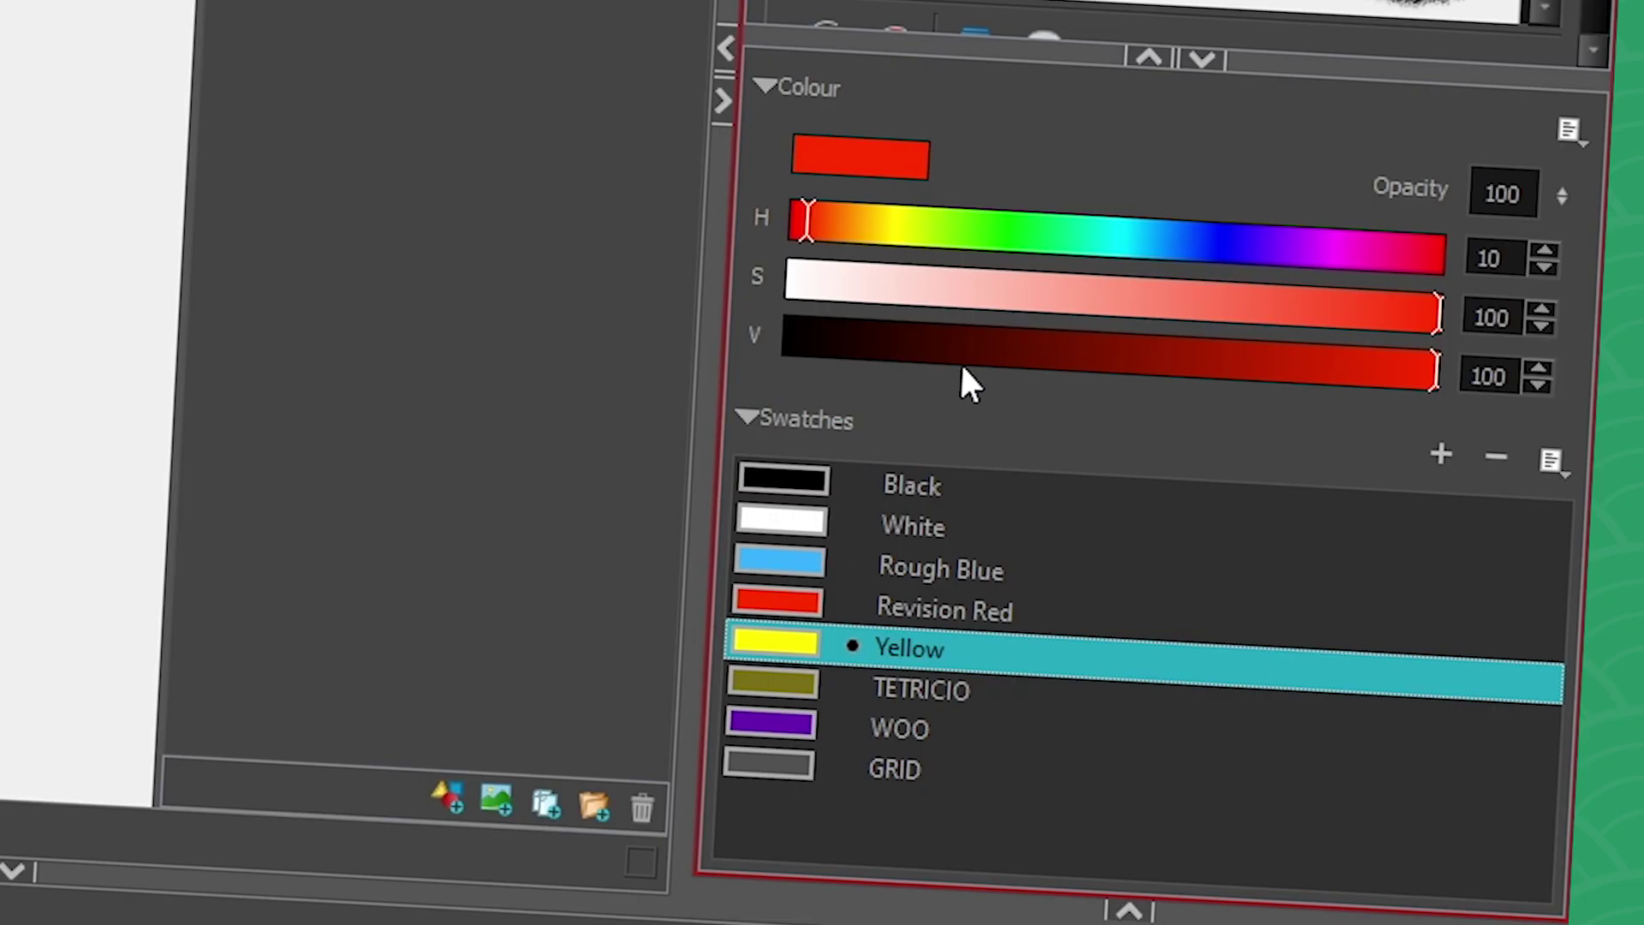
{"action": "left_click", "coordinate": [1092, 228]}
{"action": "left_click_drag", "start_coordinate": [1113, 289], "coordinate": [1309, 296]}
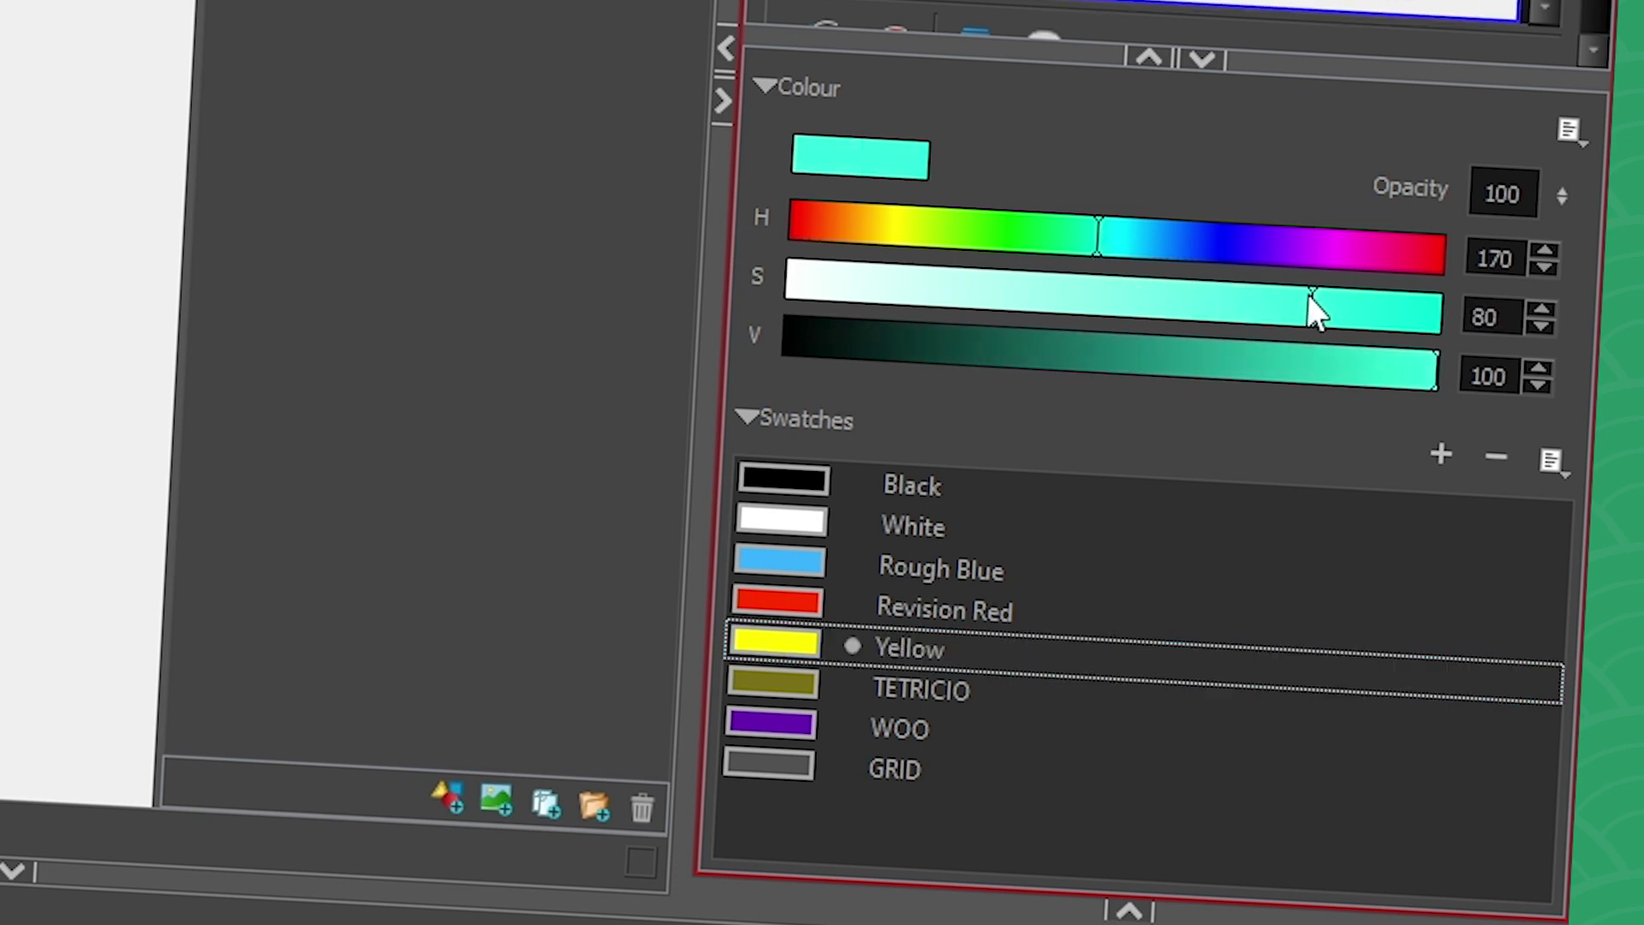
{"action": "left_click", "coordinate": [1439, 456]}
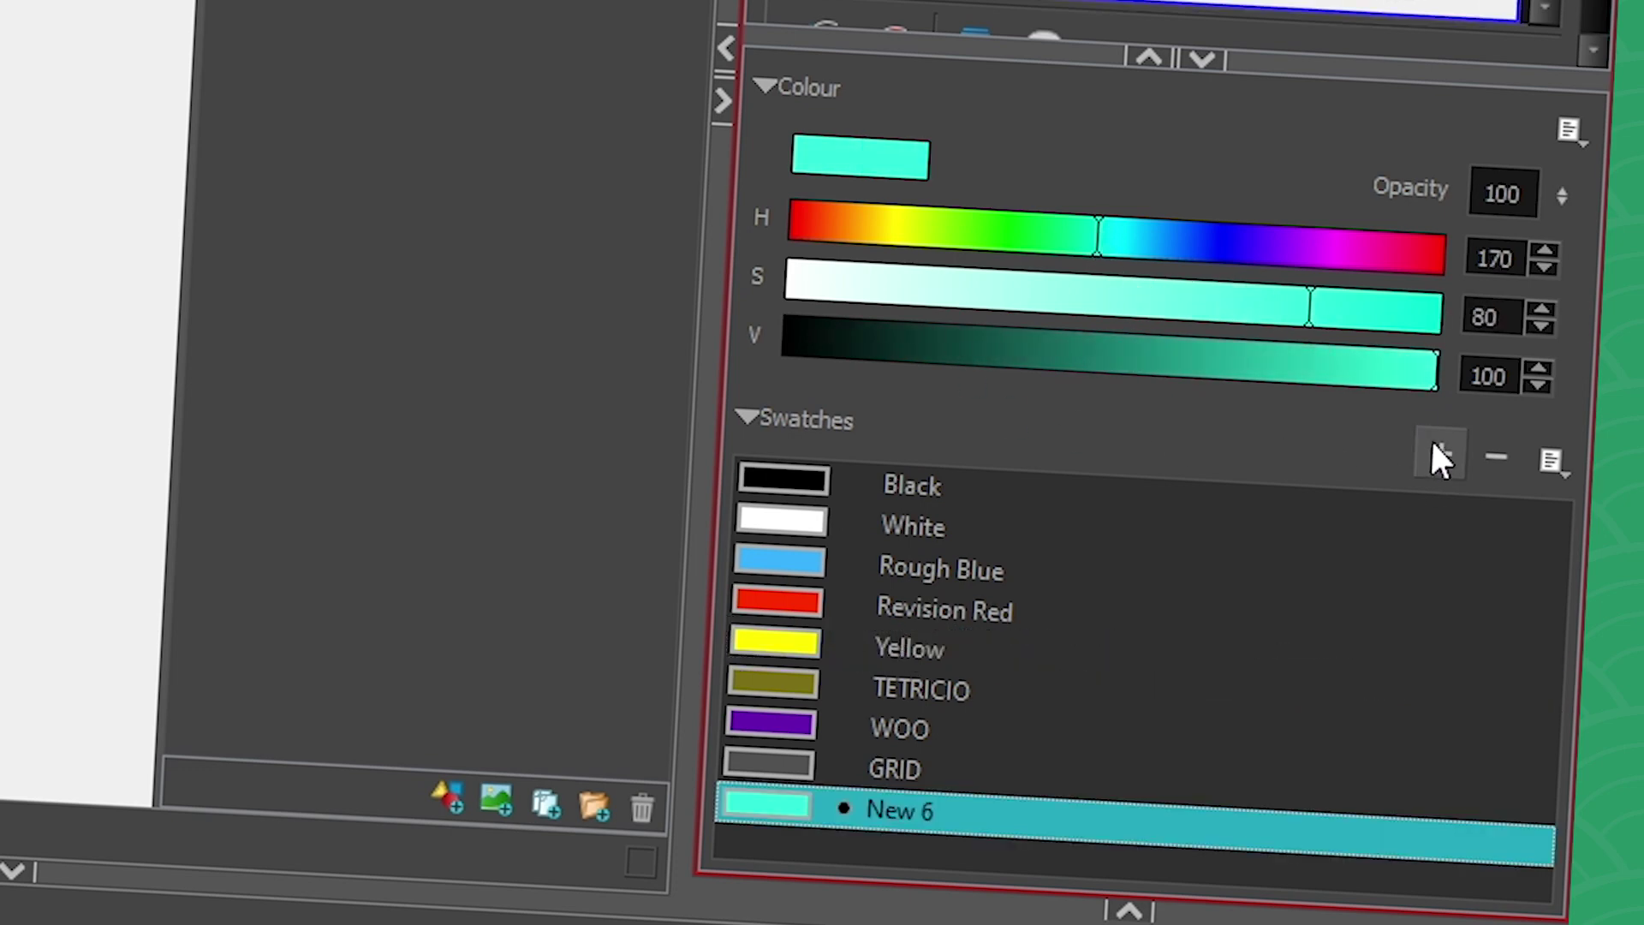
{"action": "double_click", "coordinate": [891, 814]}
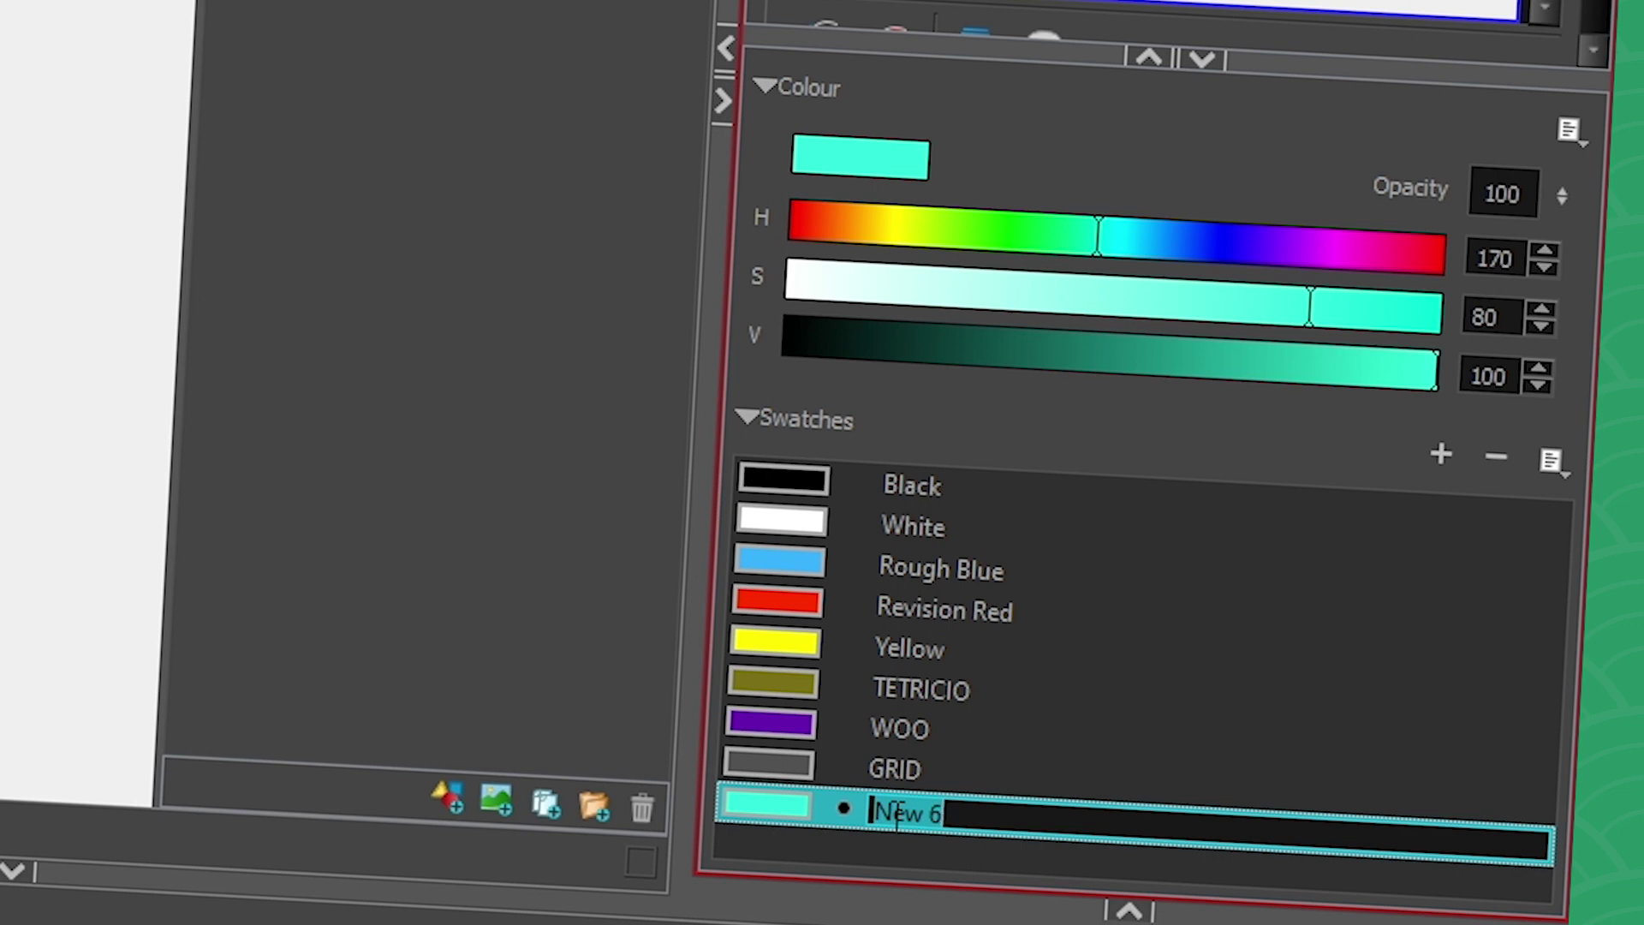
{"action": "type", "text": "ZE_CYAN"}
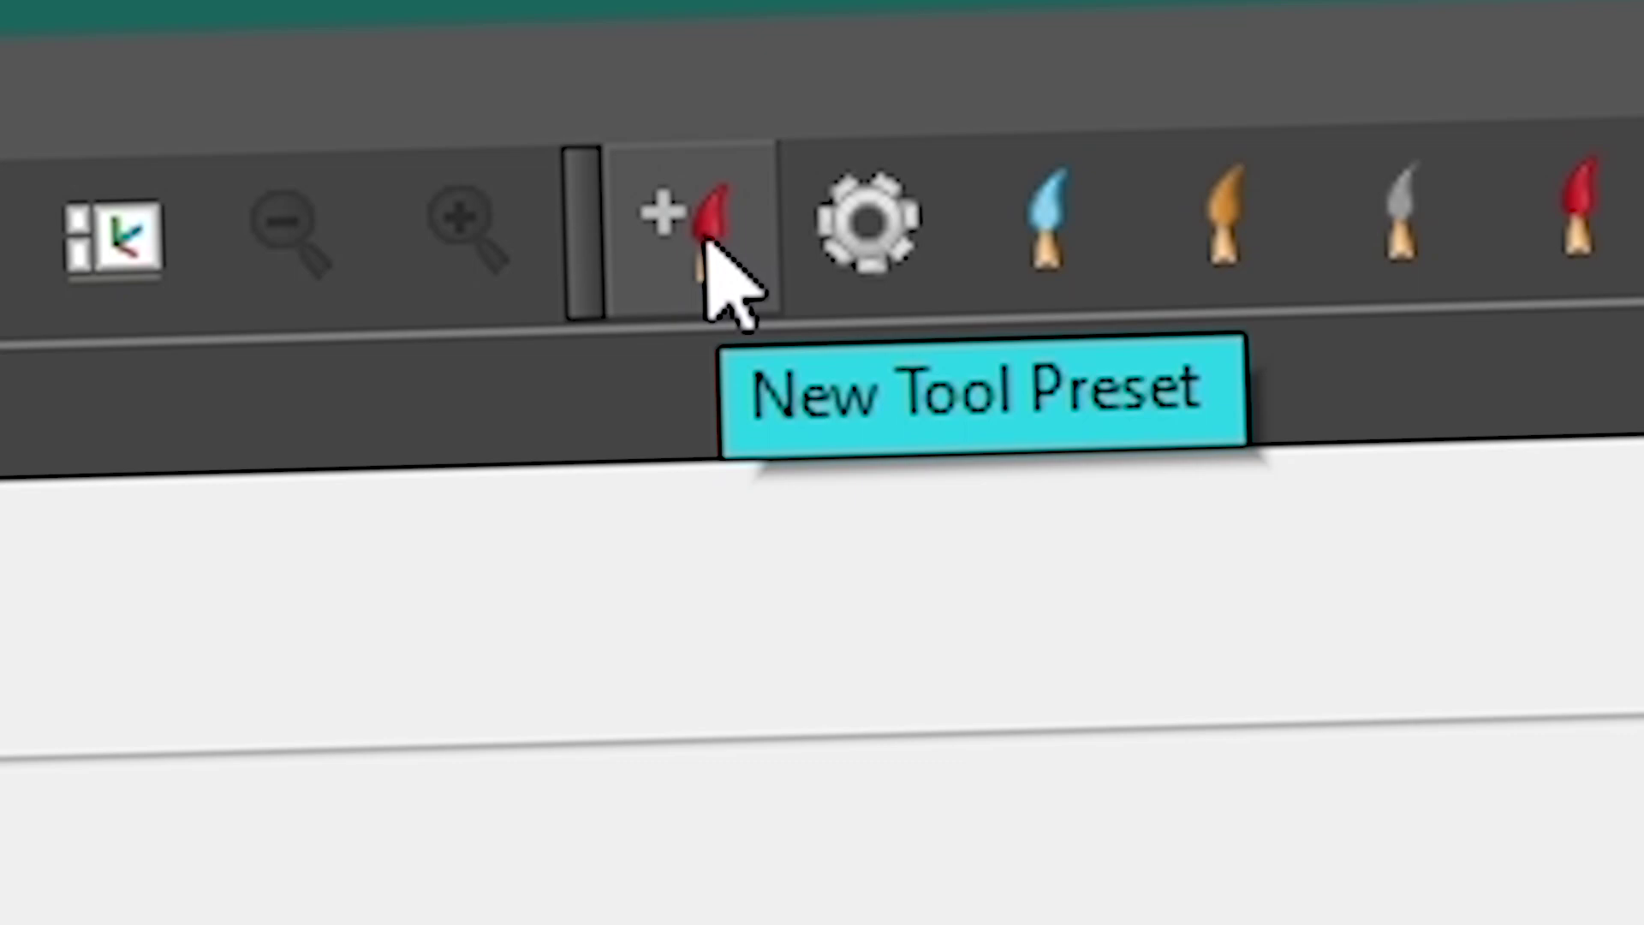
- Start a new brush tool preset named ZE_ROUGH with the default_brush01 icon
{"action": "left_click", "coordinate": [704, 243]}
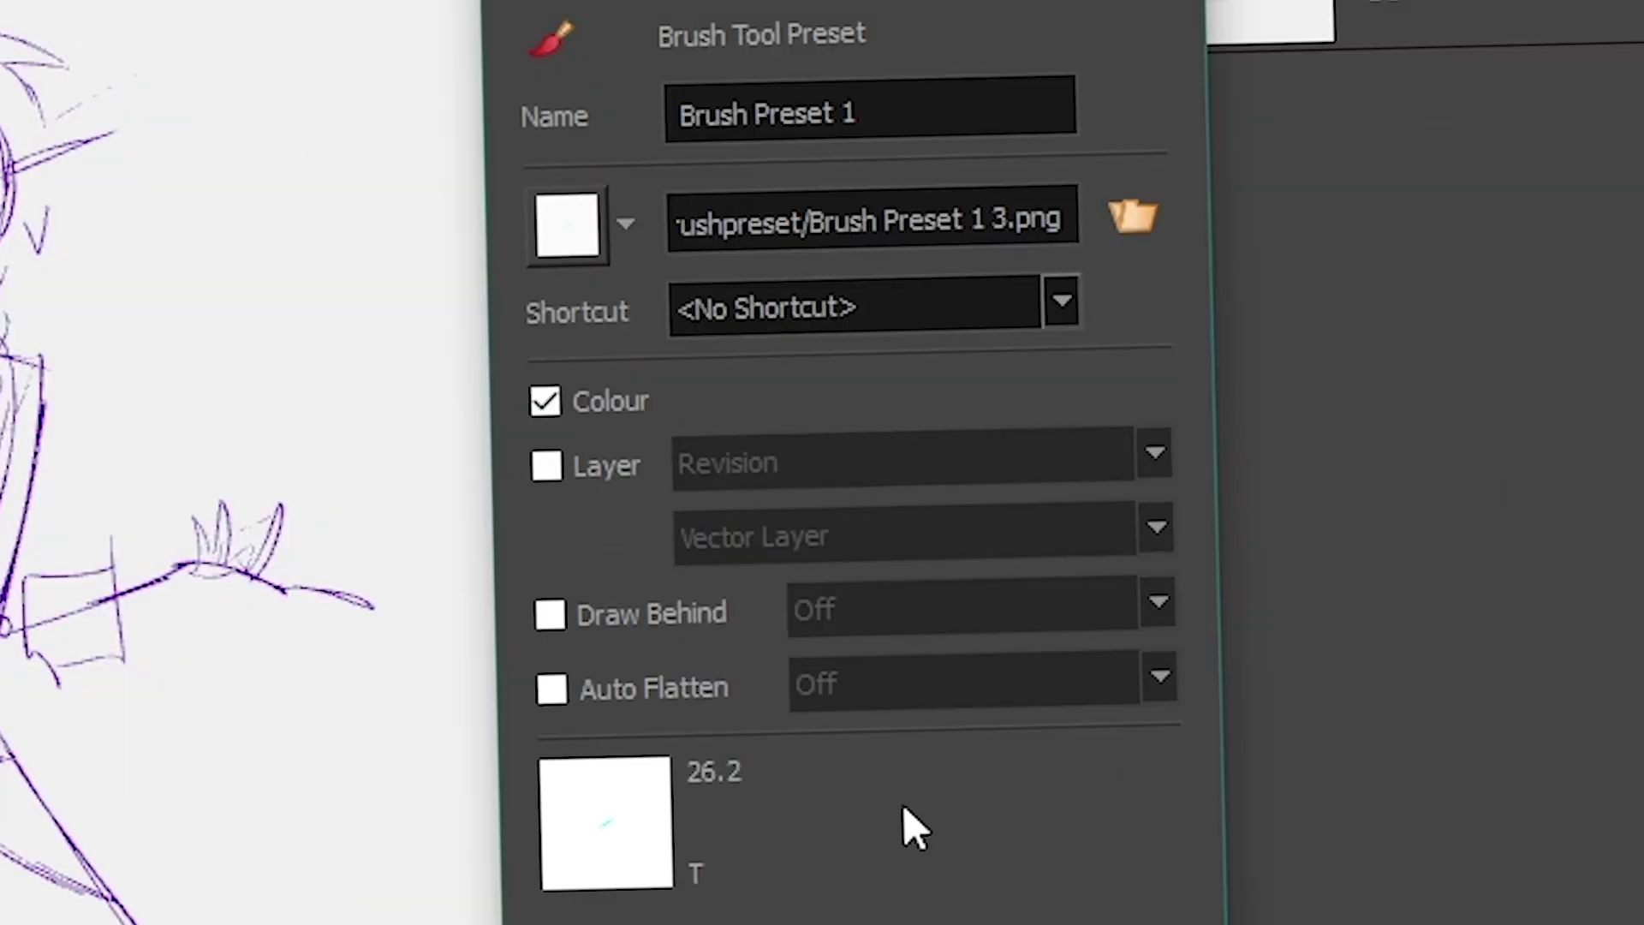
{"action": "left_click", "coordinate": [550, 69]}
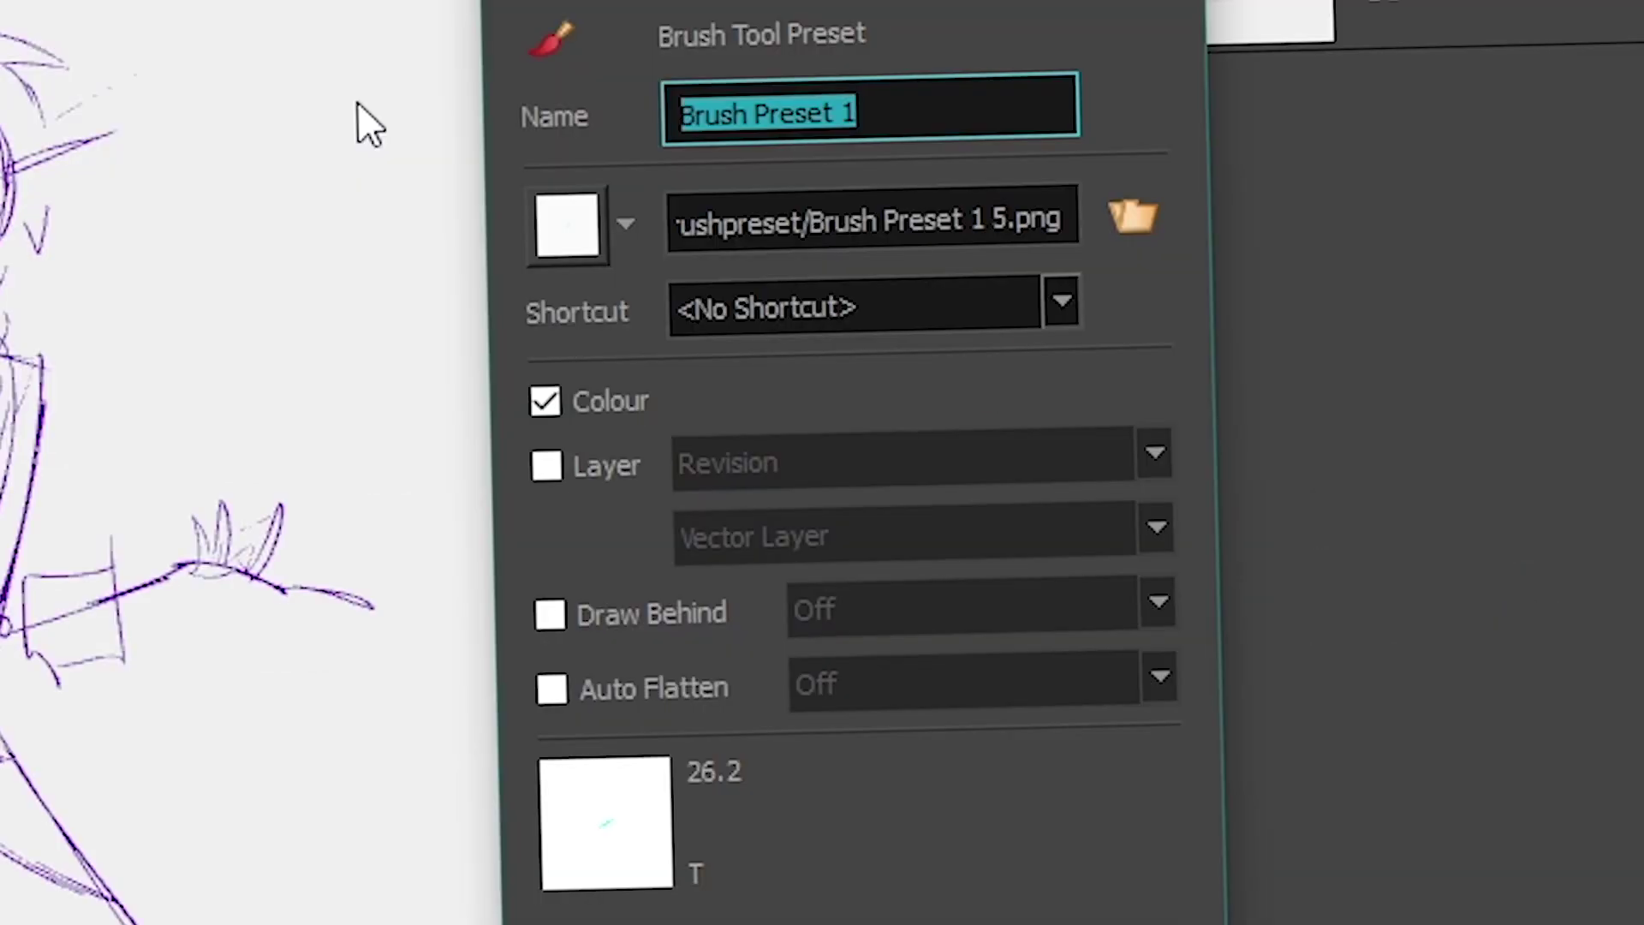
{"action": "type", "text": "ZE_ROUGH"}
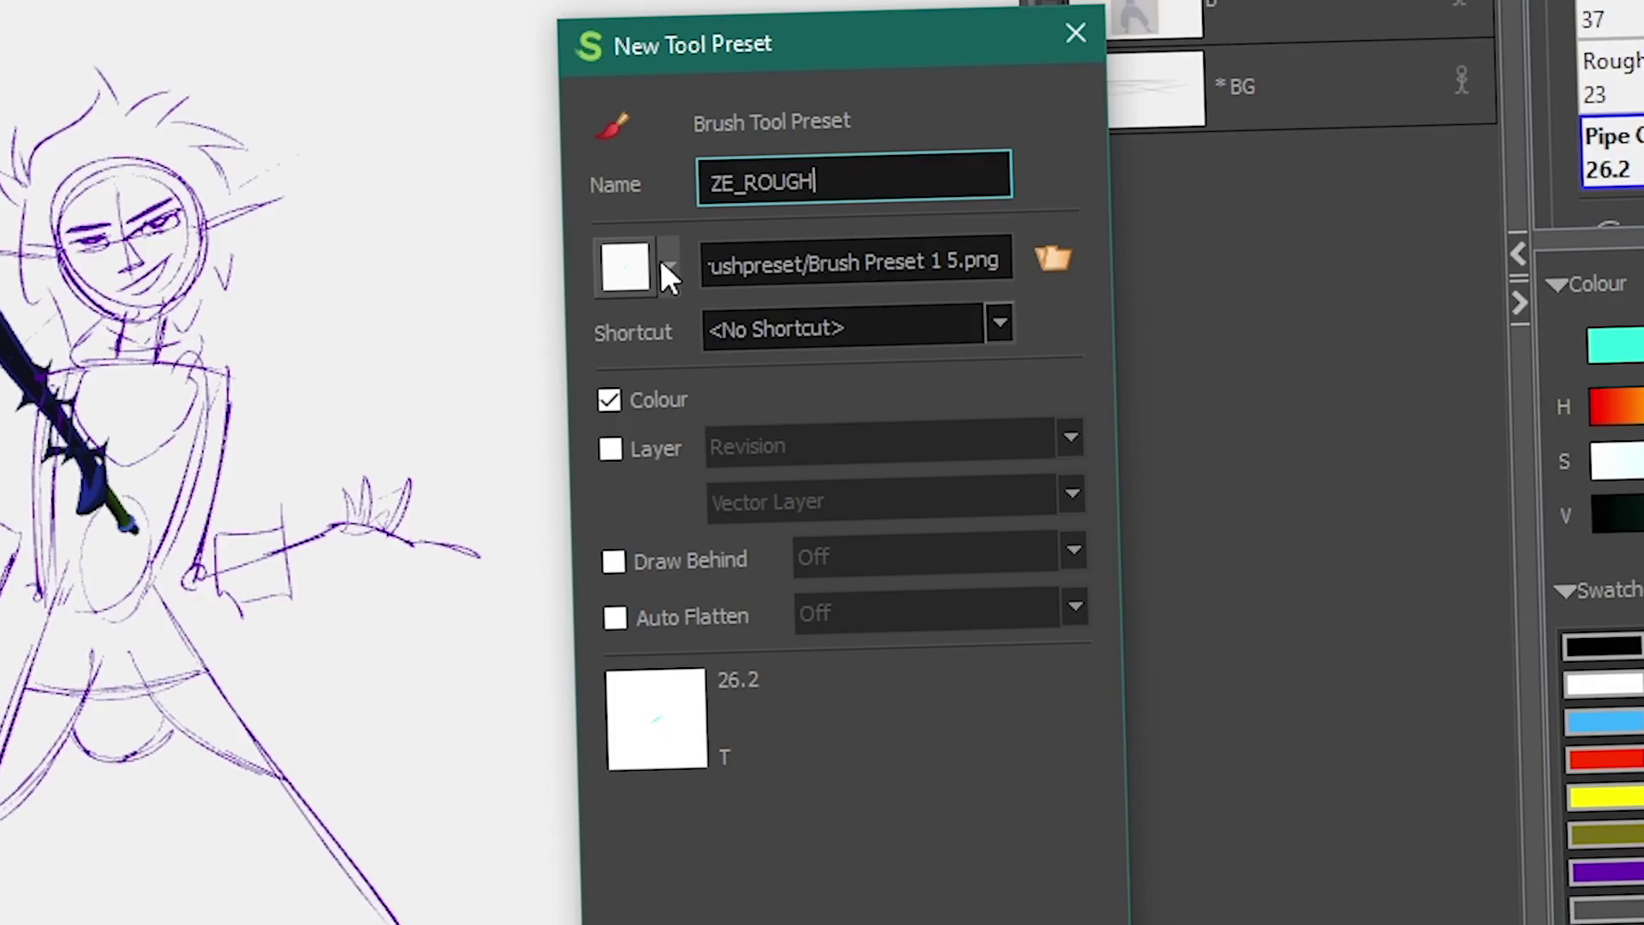
{"action": "left_click", "coordinate": [669, 267]}
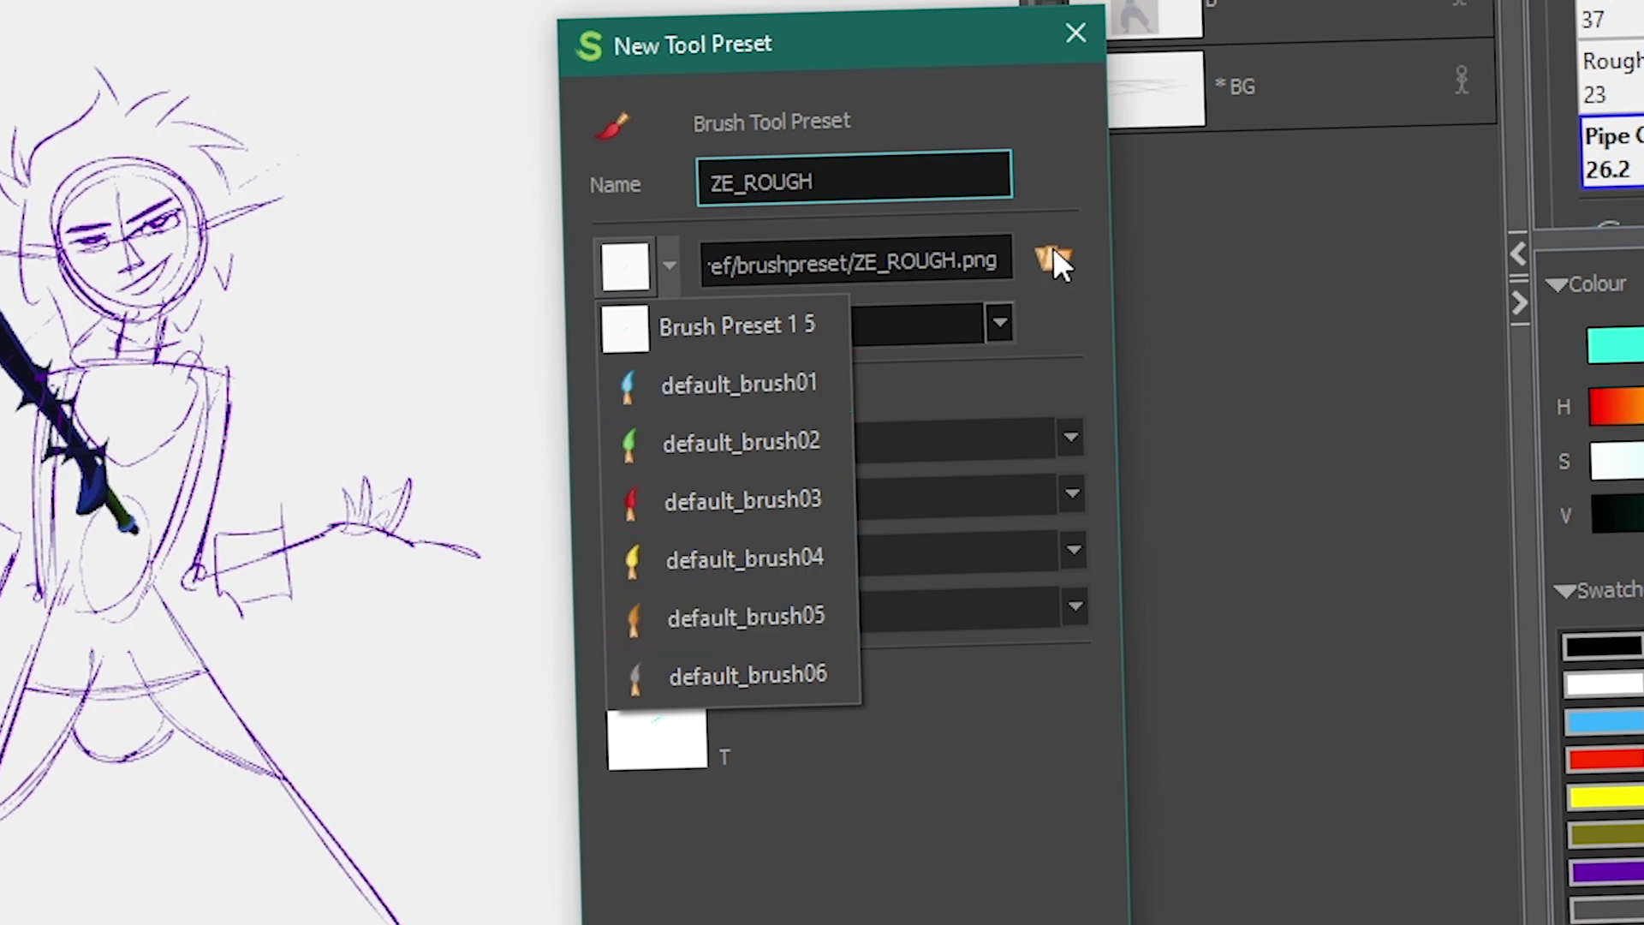
{"action": "left_click", "coordinate": [685, 384]}
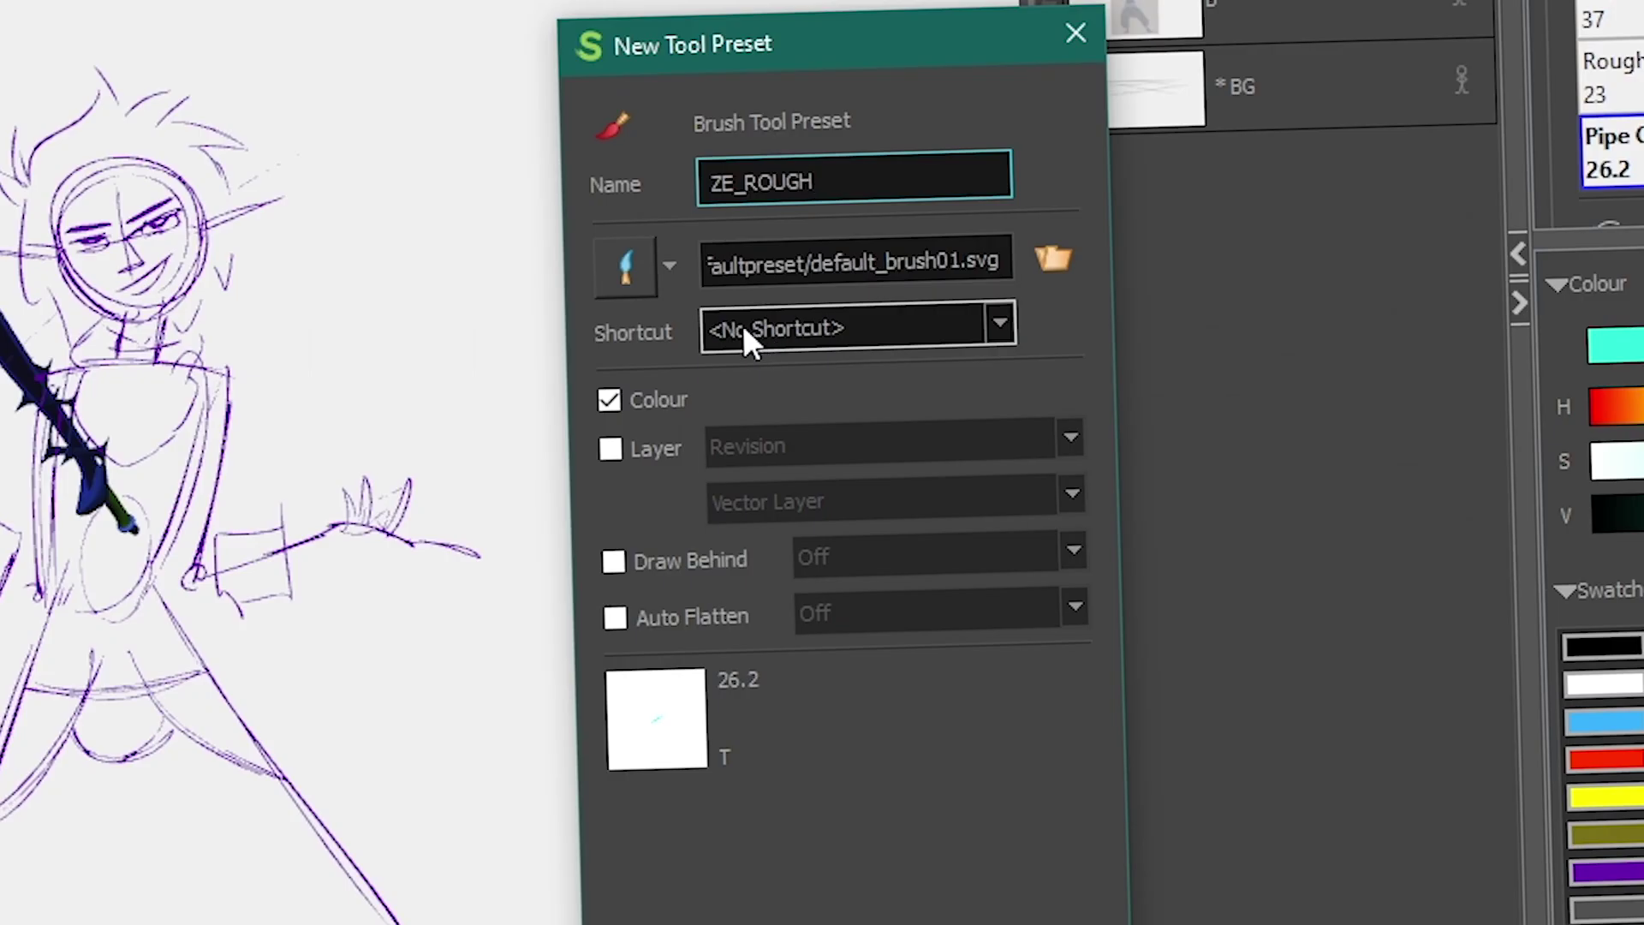
- Assign shortcut 0 to the ZE_ROUGH preset and enable saving its colour
{"action": "left_click", "coordinate": [953, 584]}
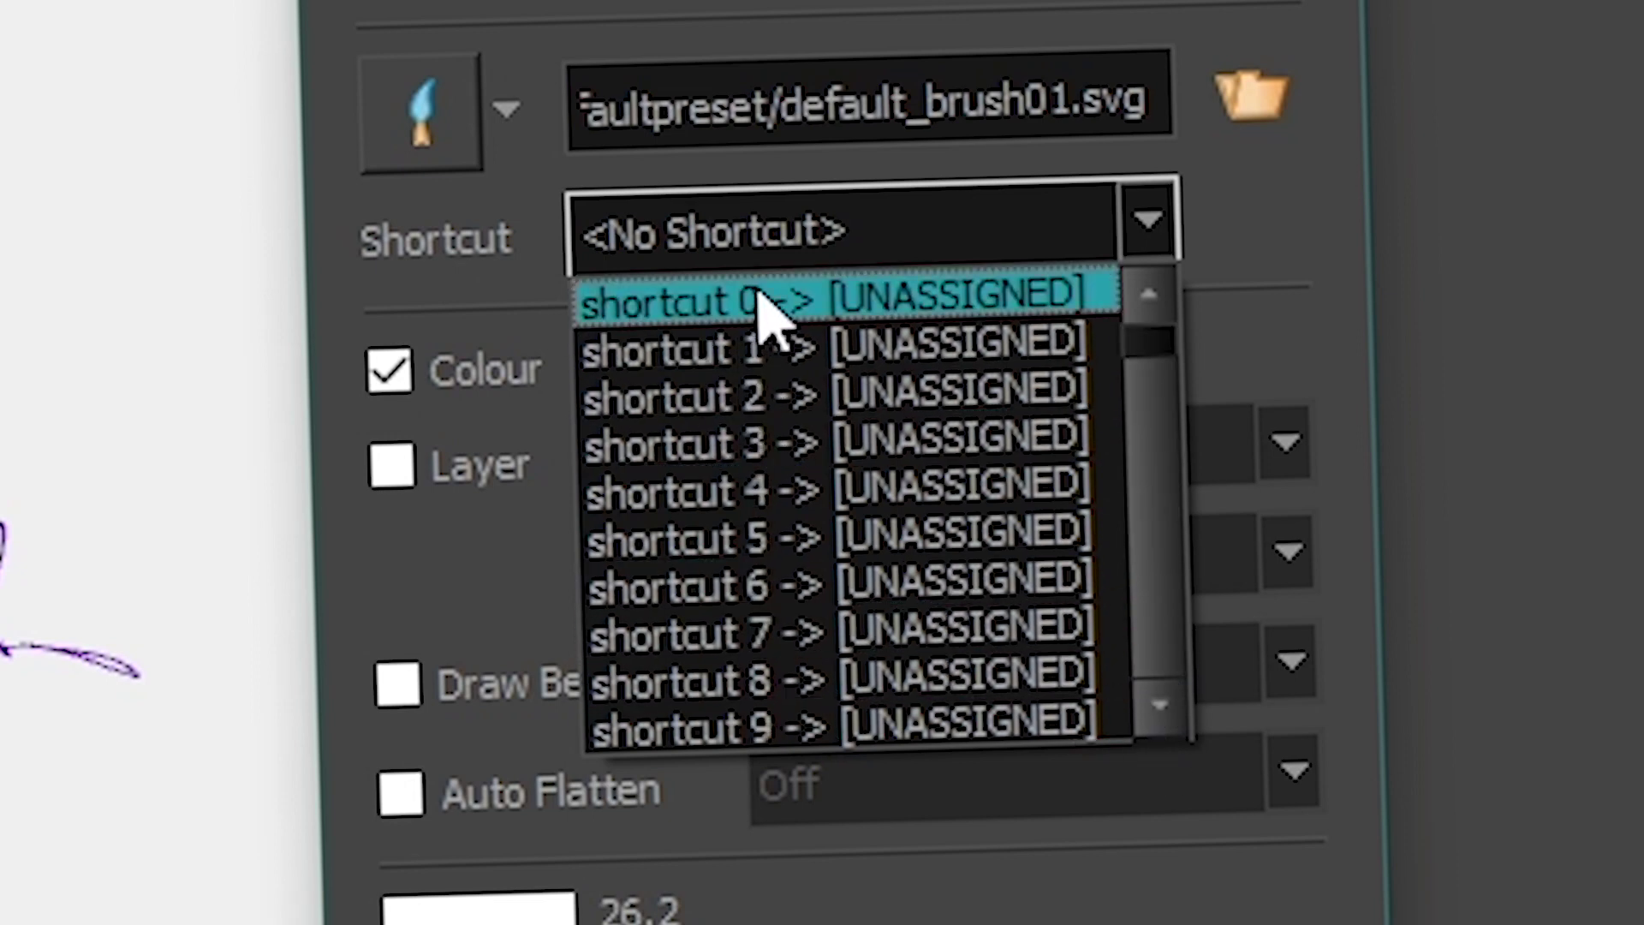
{"action": "left_click", "coordinate": [738, 301]}
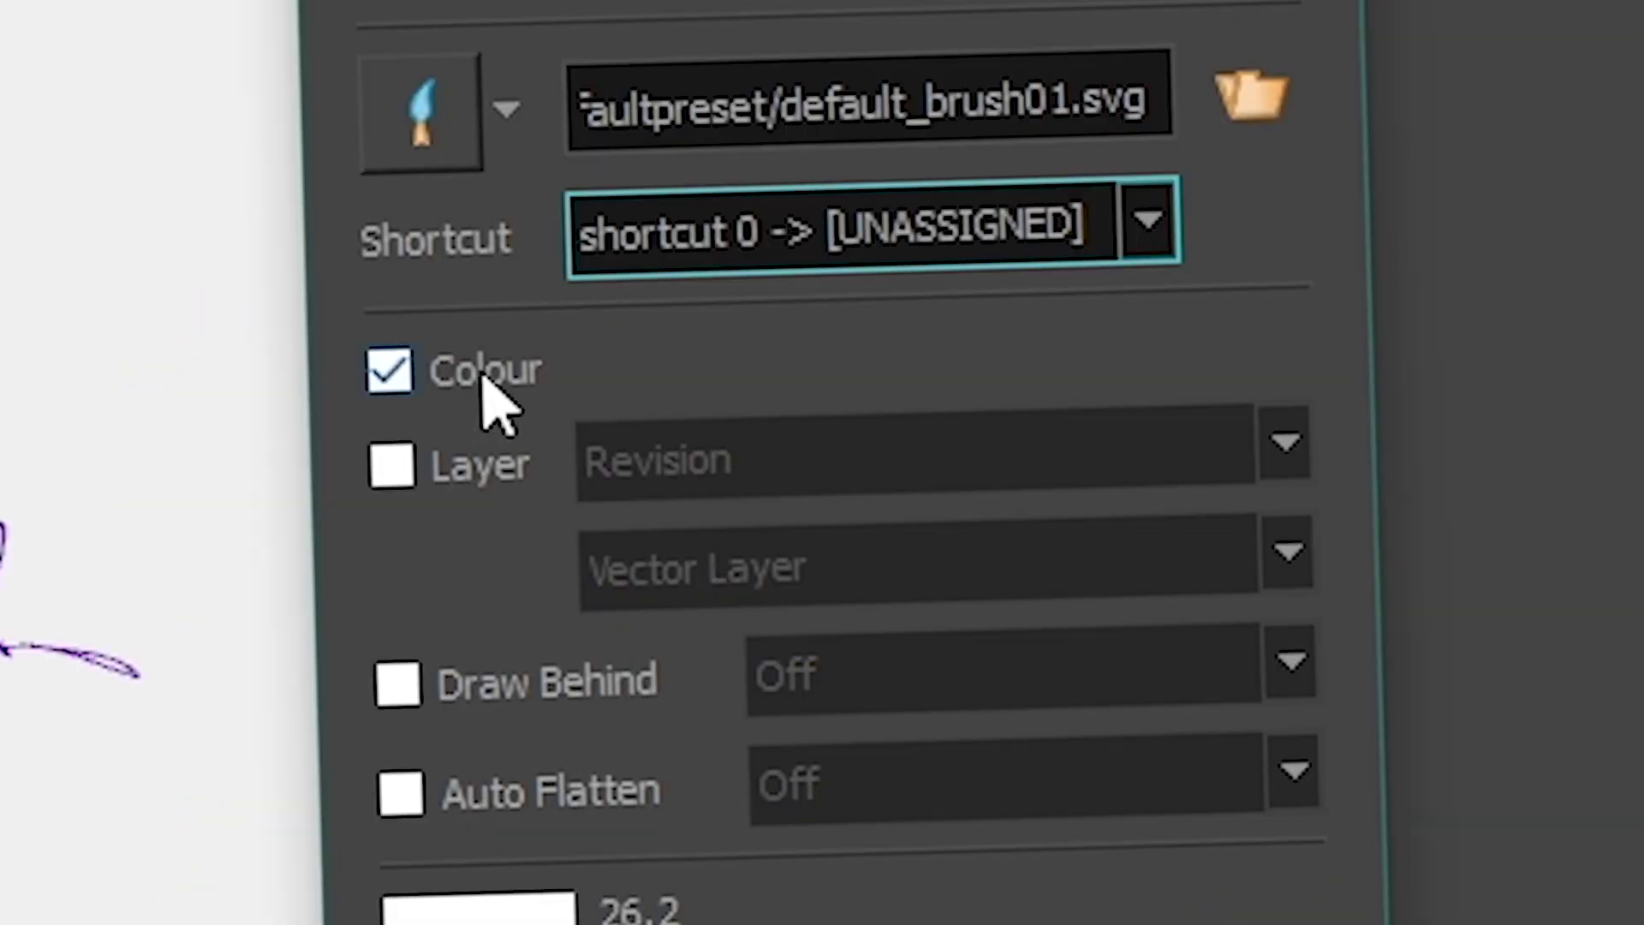
{"action": "left_click", "coordinate": [399, 391]}
{"action": "left_click", "coordinate": [401, 390]}
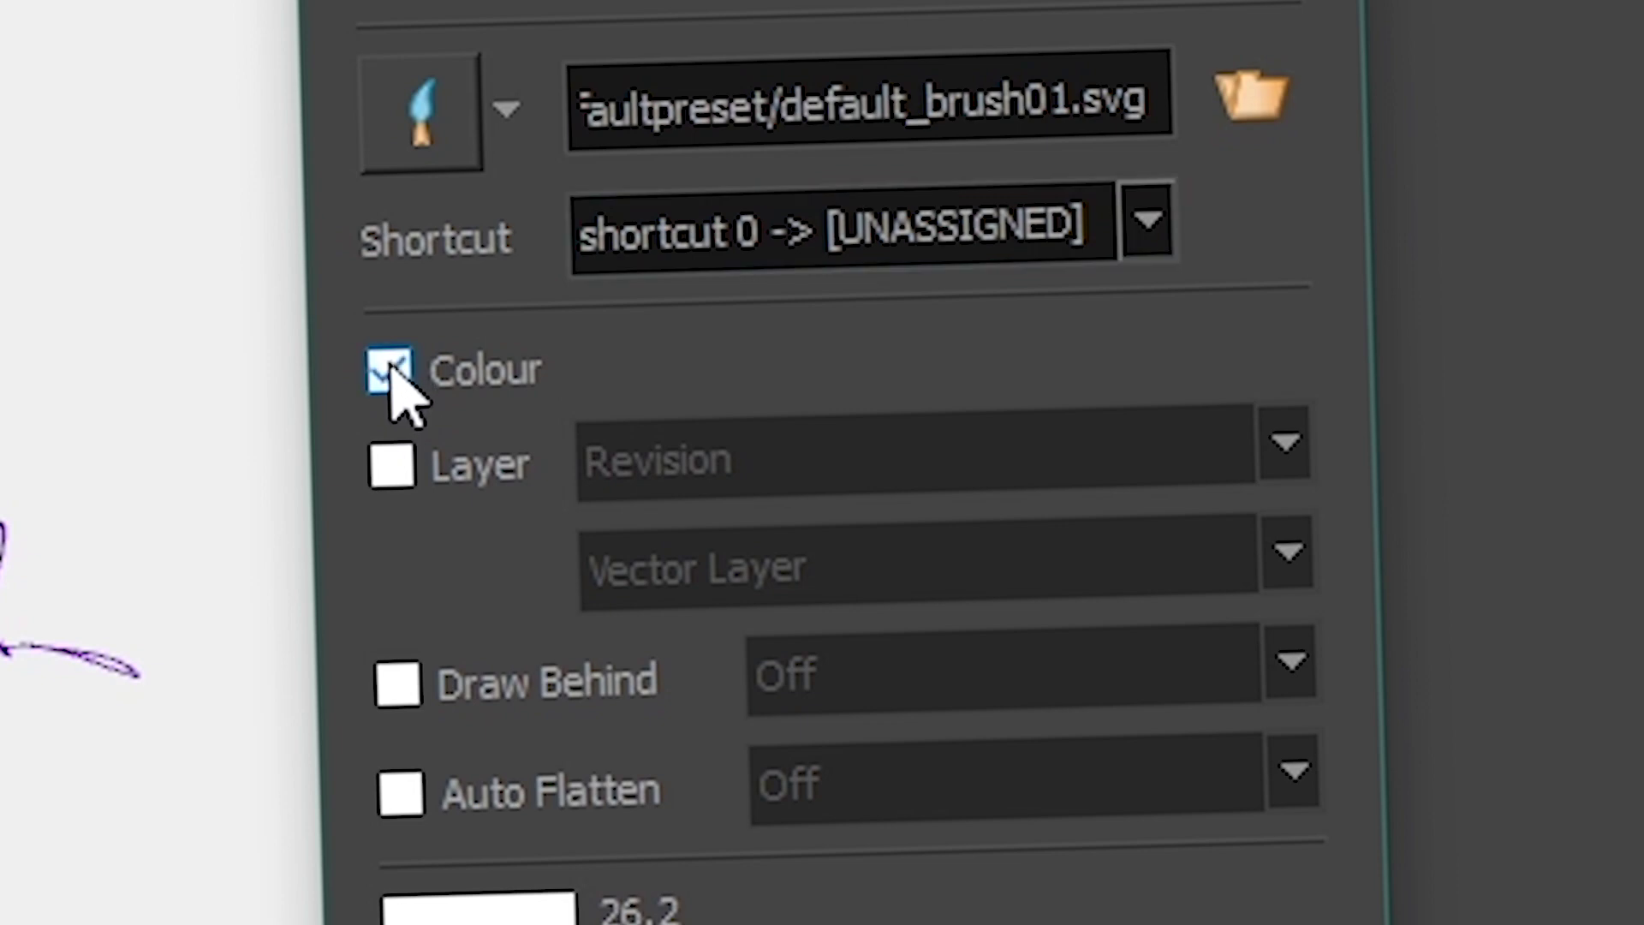
{"action": "left_click", "coordinate": [399, 392]}
{"action": "left_click", "coordinate": [392, 369]}
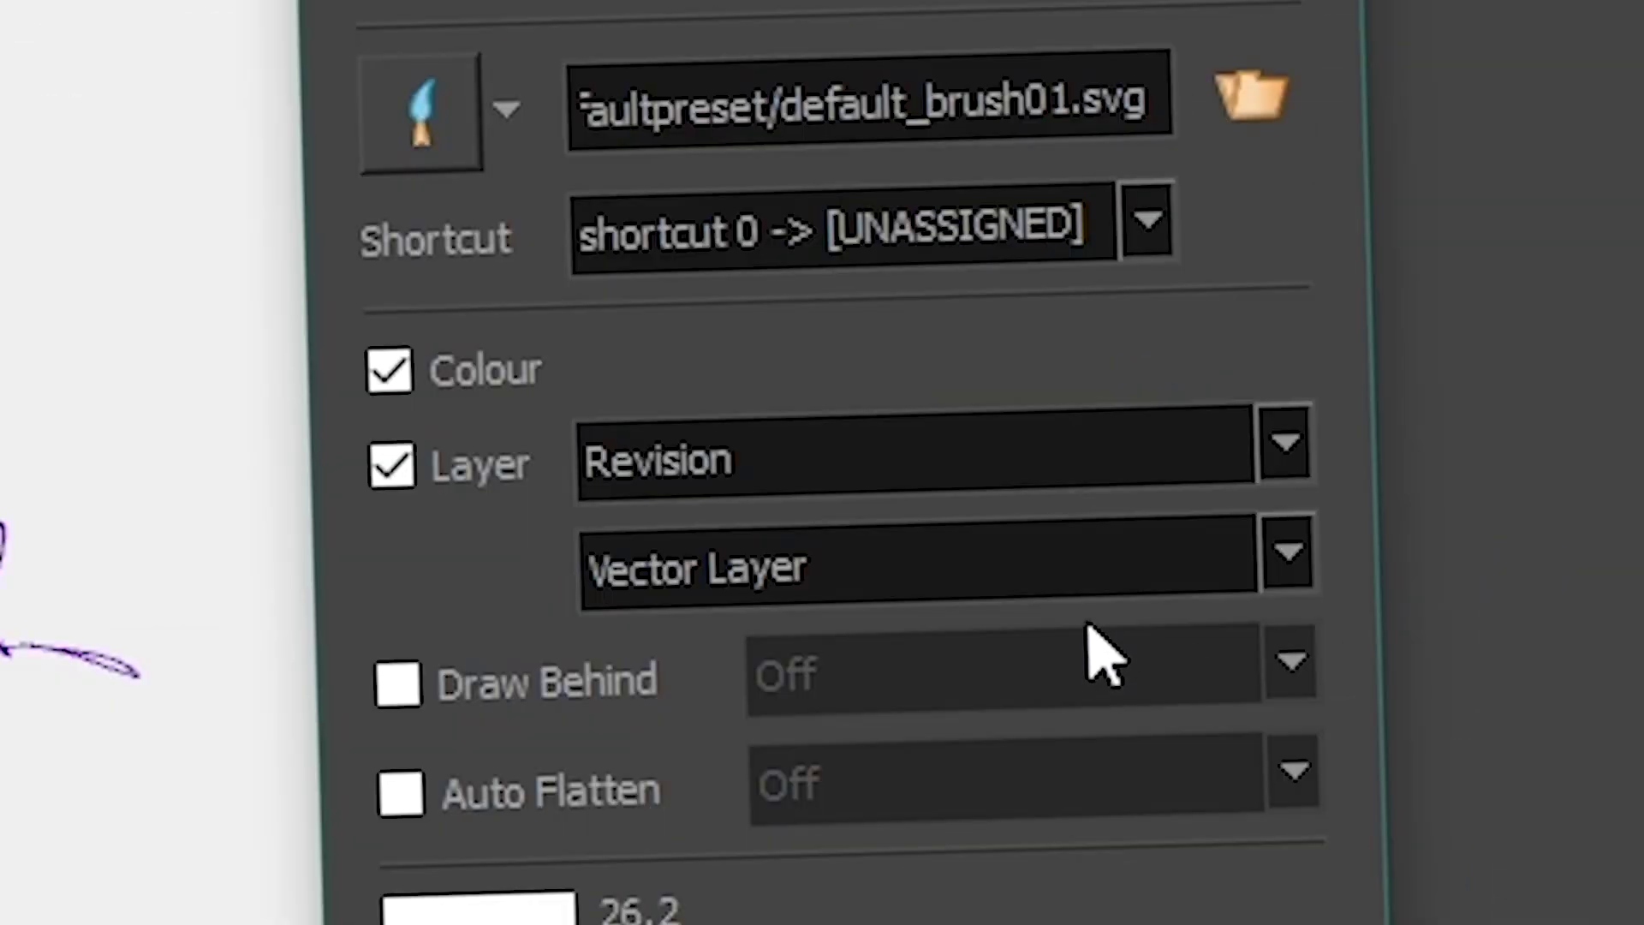
- Target the Revision Vector Layer with the preset, leaving Draw Behind and Auto Flatten off, and save
{"action": "left_click", "coordinate": [1086, 557]}
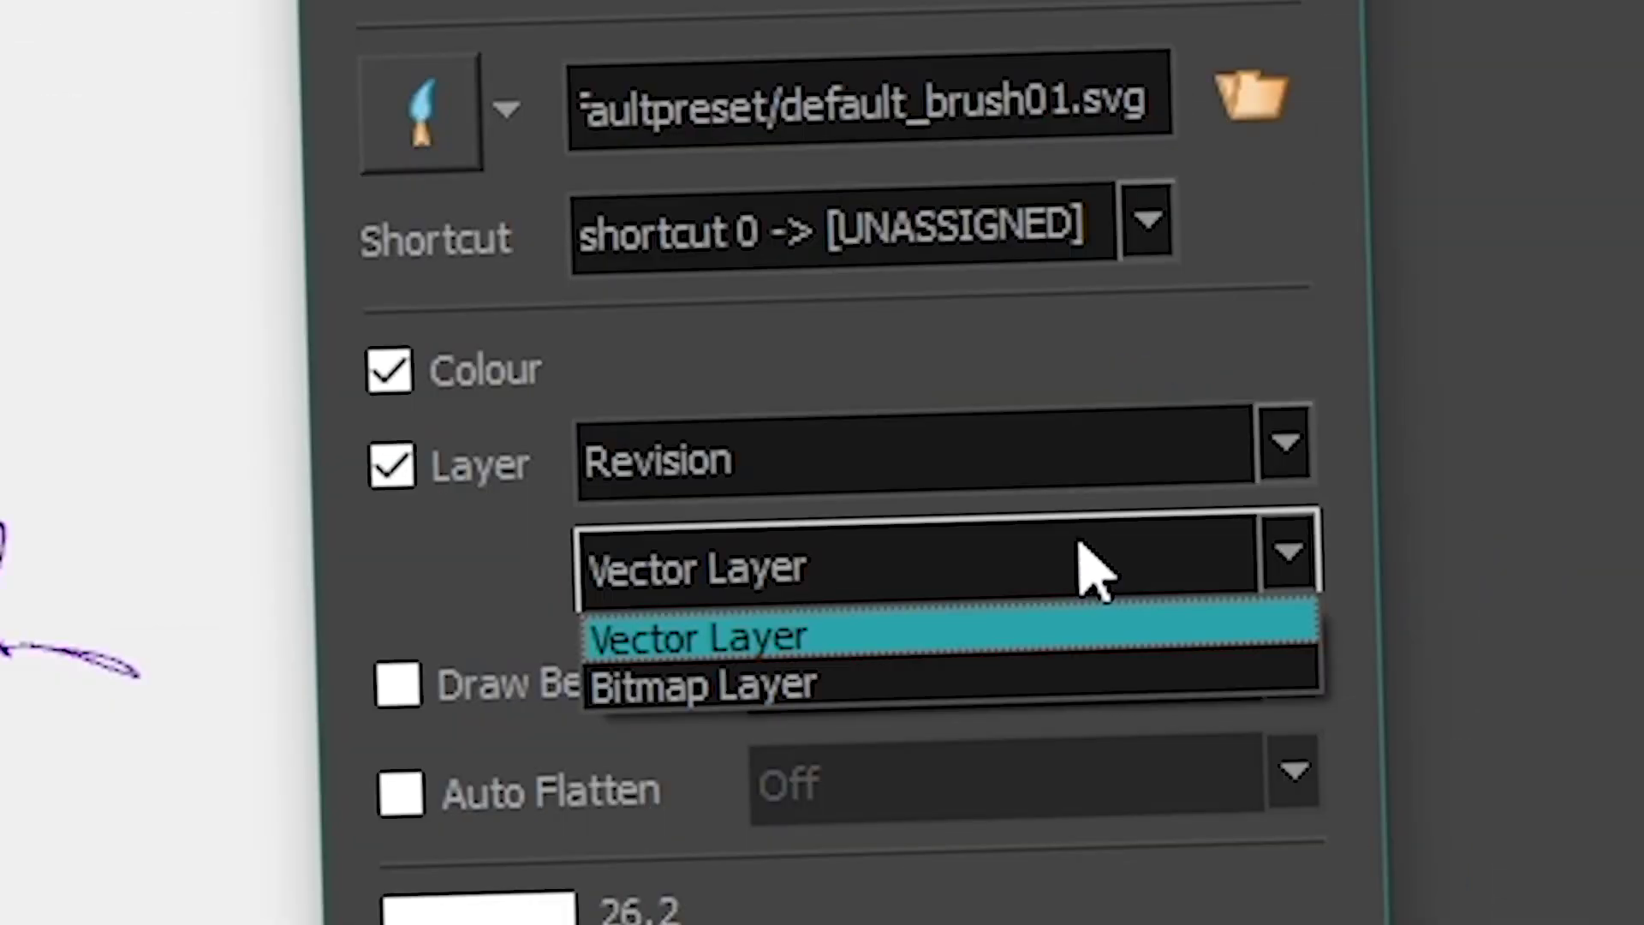
{"action": "left_click", "coordinate": [454, 605]}
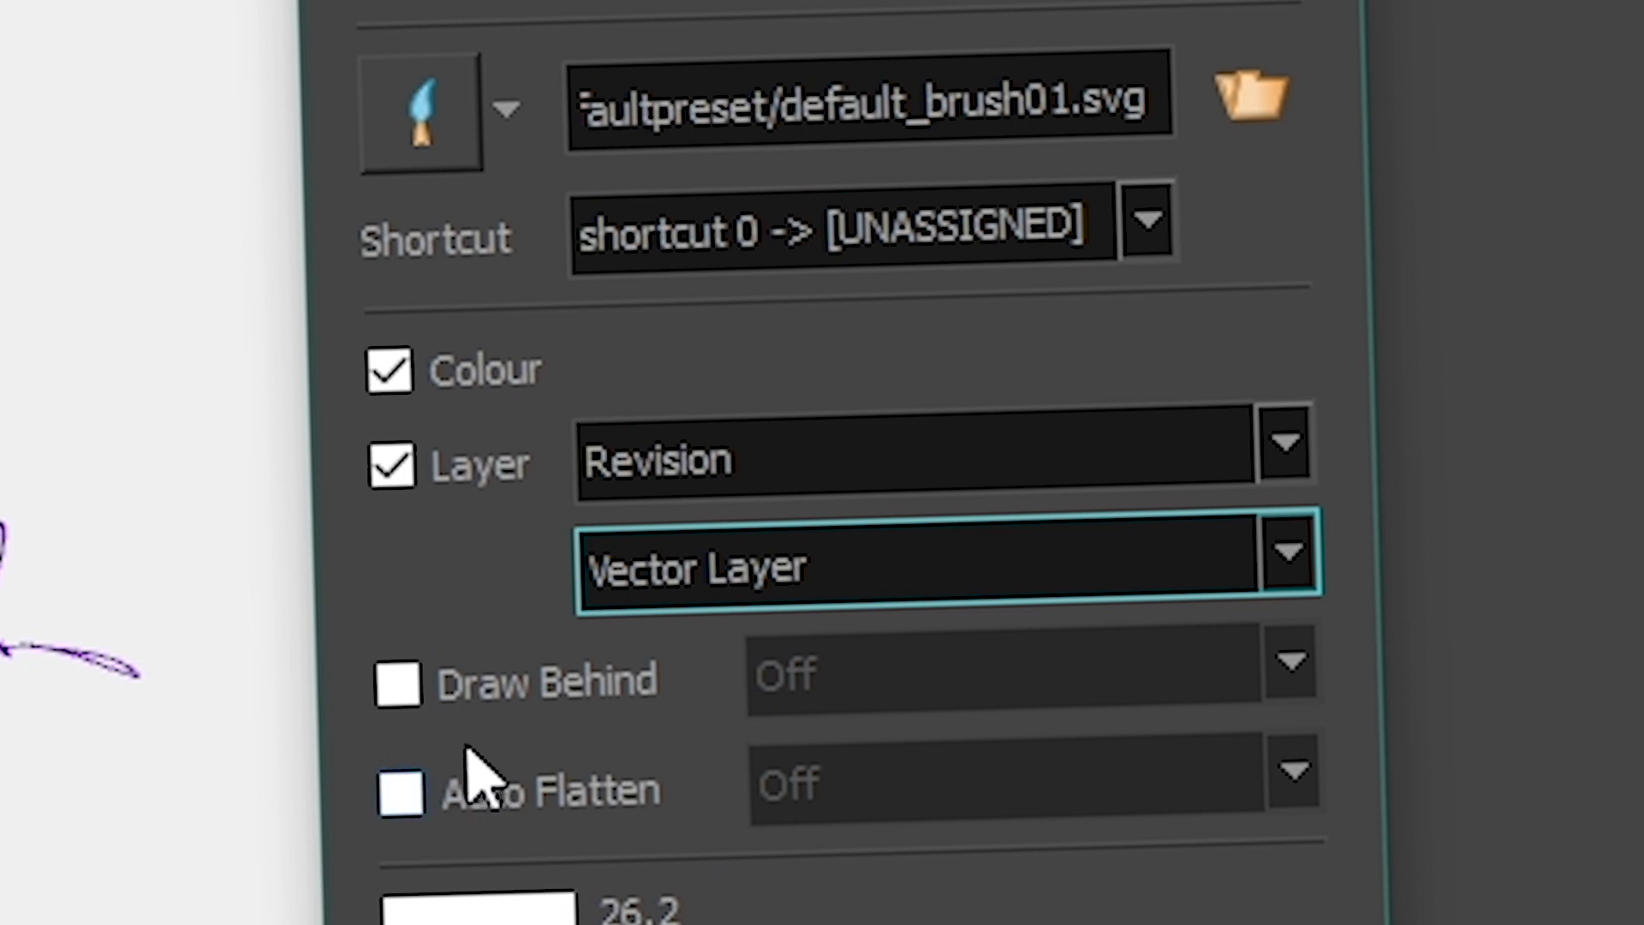
{"action": "left_click", "coordinate": [400, 685]}
{"action": "left_click", "coordinate": [403, 809]}
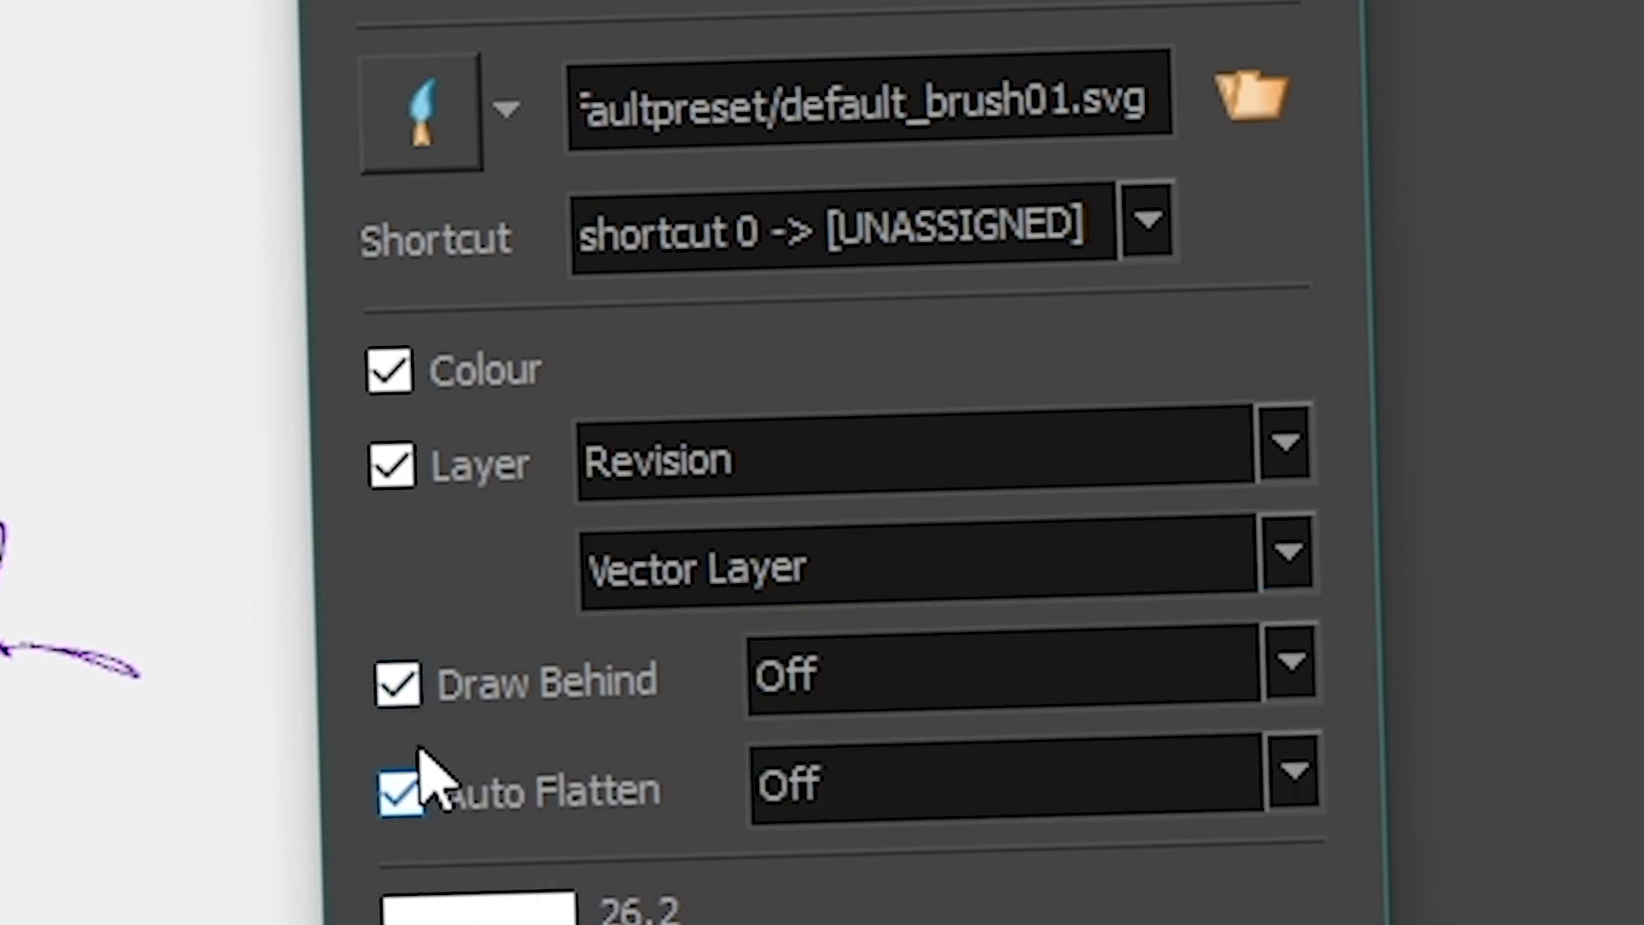
{"action": "left_click", "coordinate": [411, 805]}
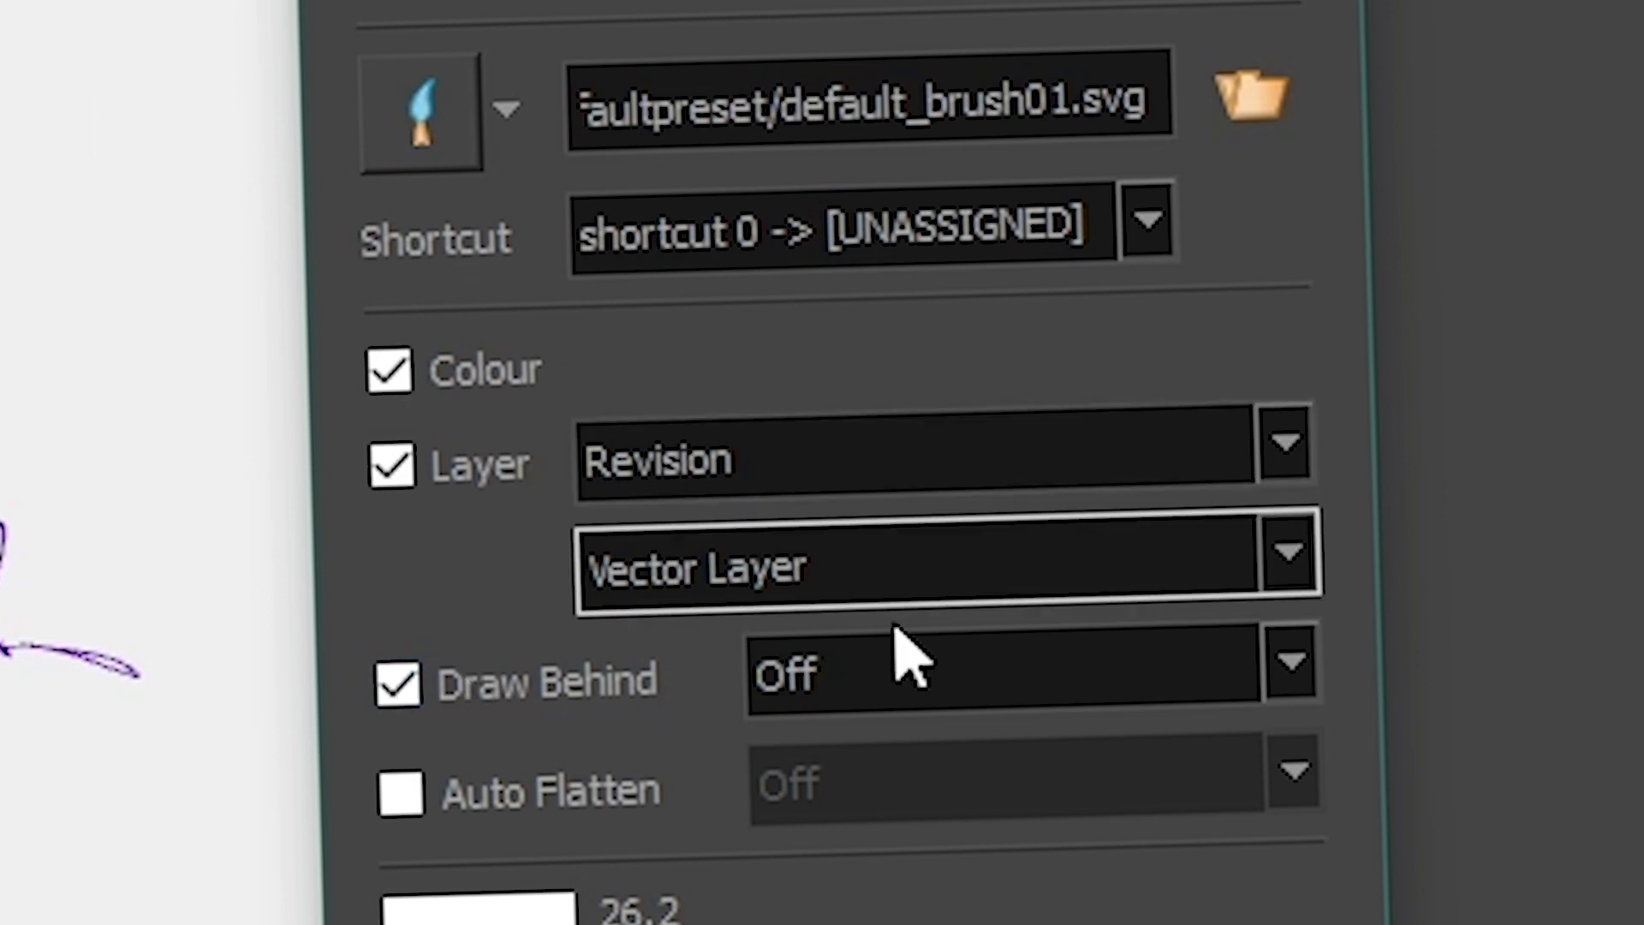
{"action": "left_click", "coordinate": [511, 680]}
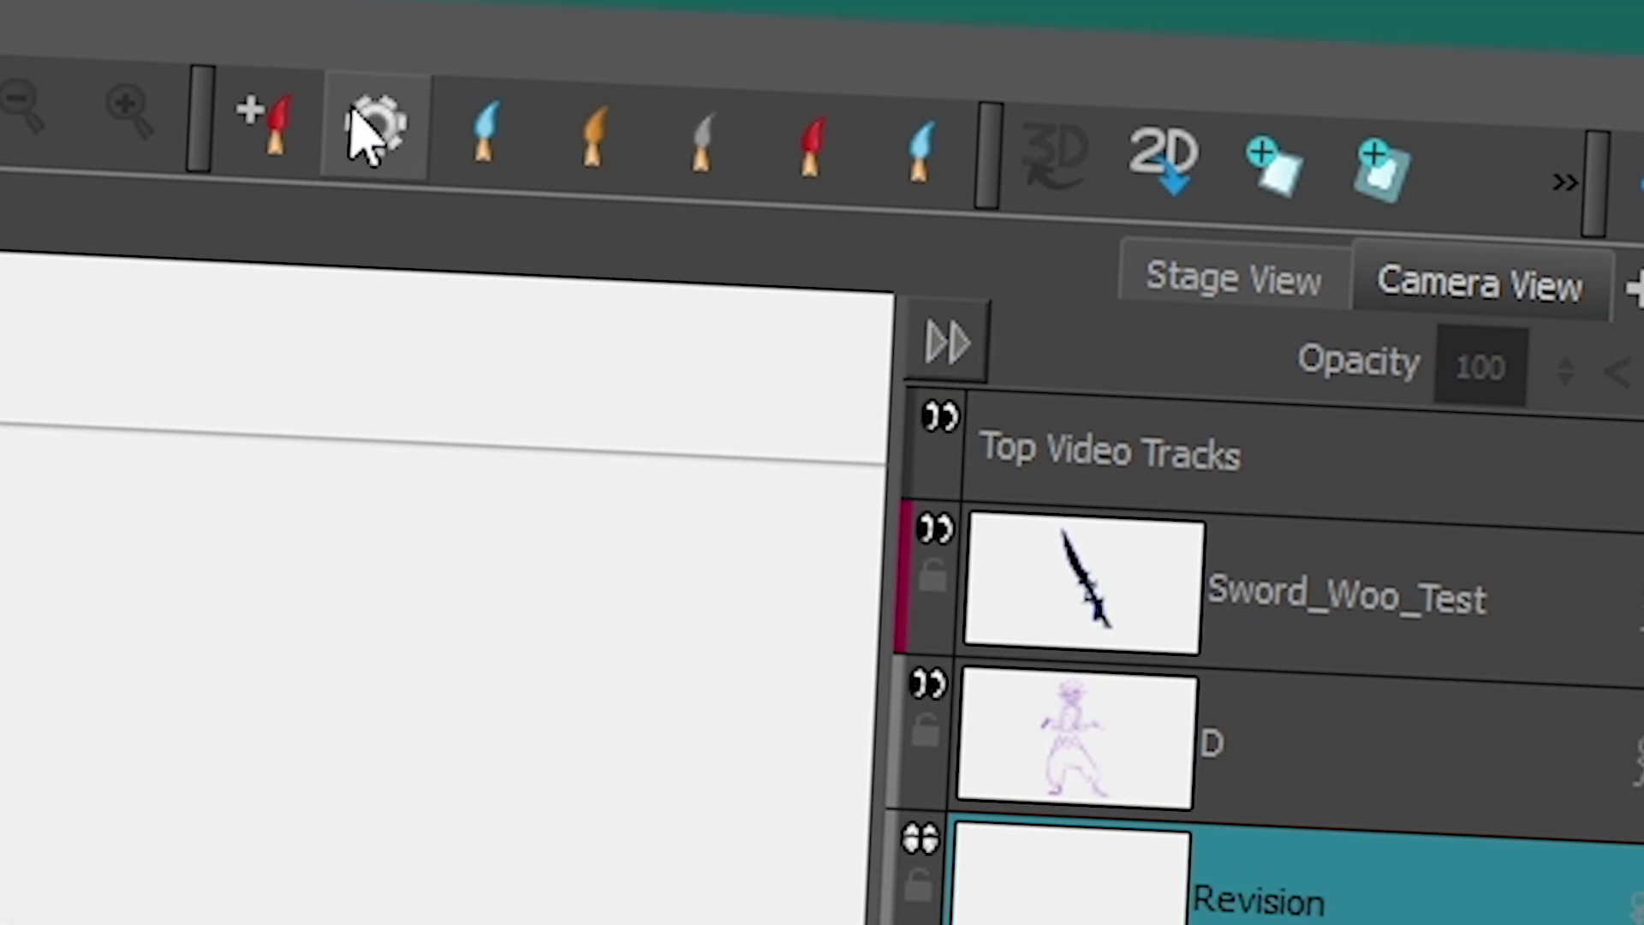
- Delete the ZE_ROUGH preset in the Manage Tool Presets dialog
{"action": "left_click", "coordinate": [375, 127]}
{"action": "left_click", "coordinate": [565, 220]}
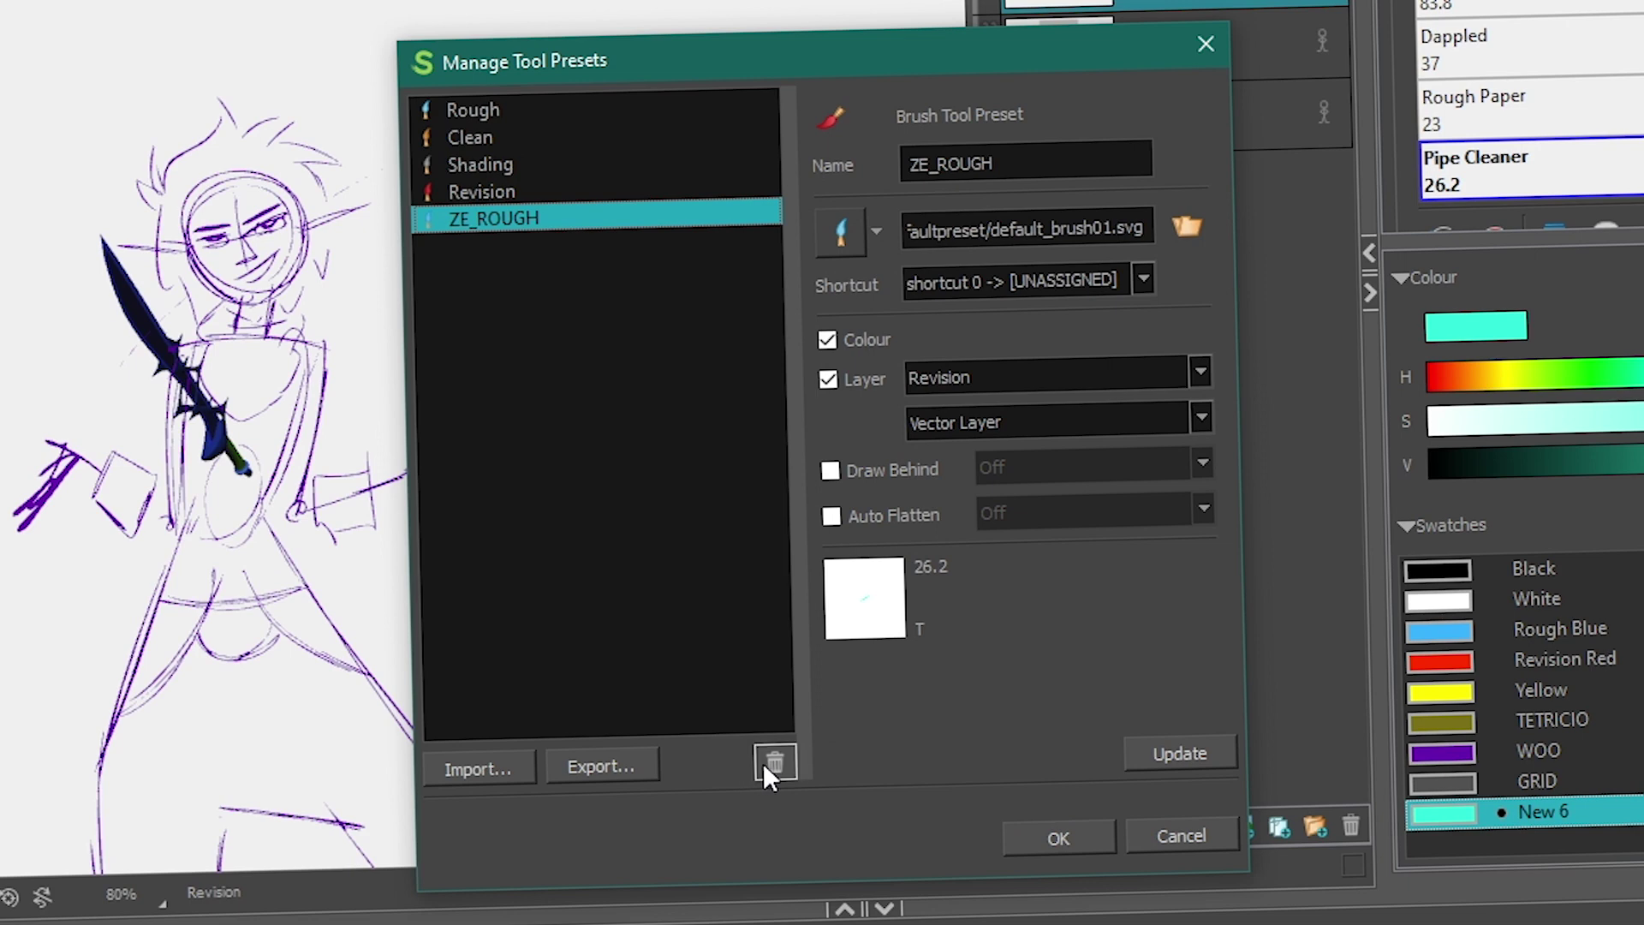
{"action": "left_click", "coordinate": [771, 758]}
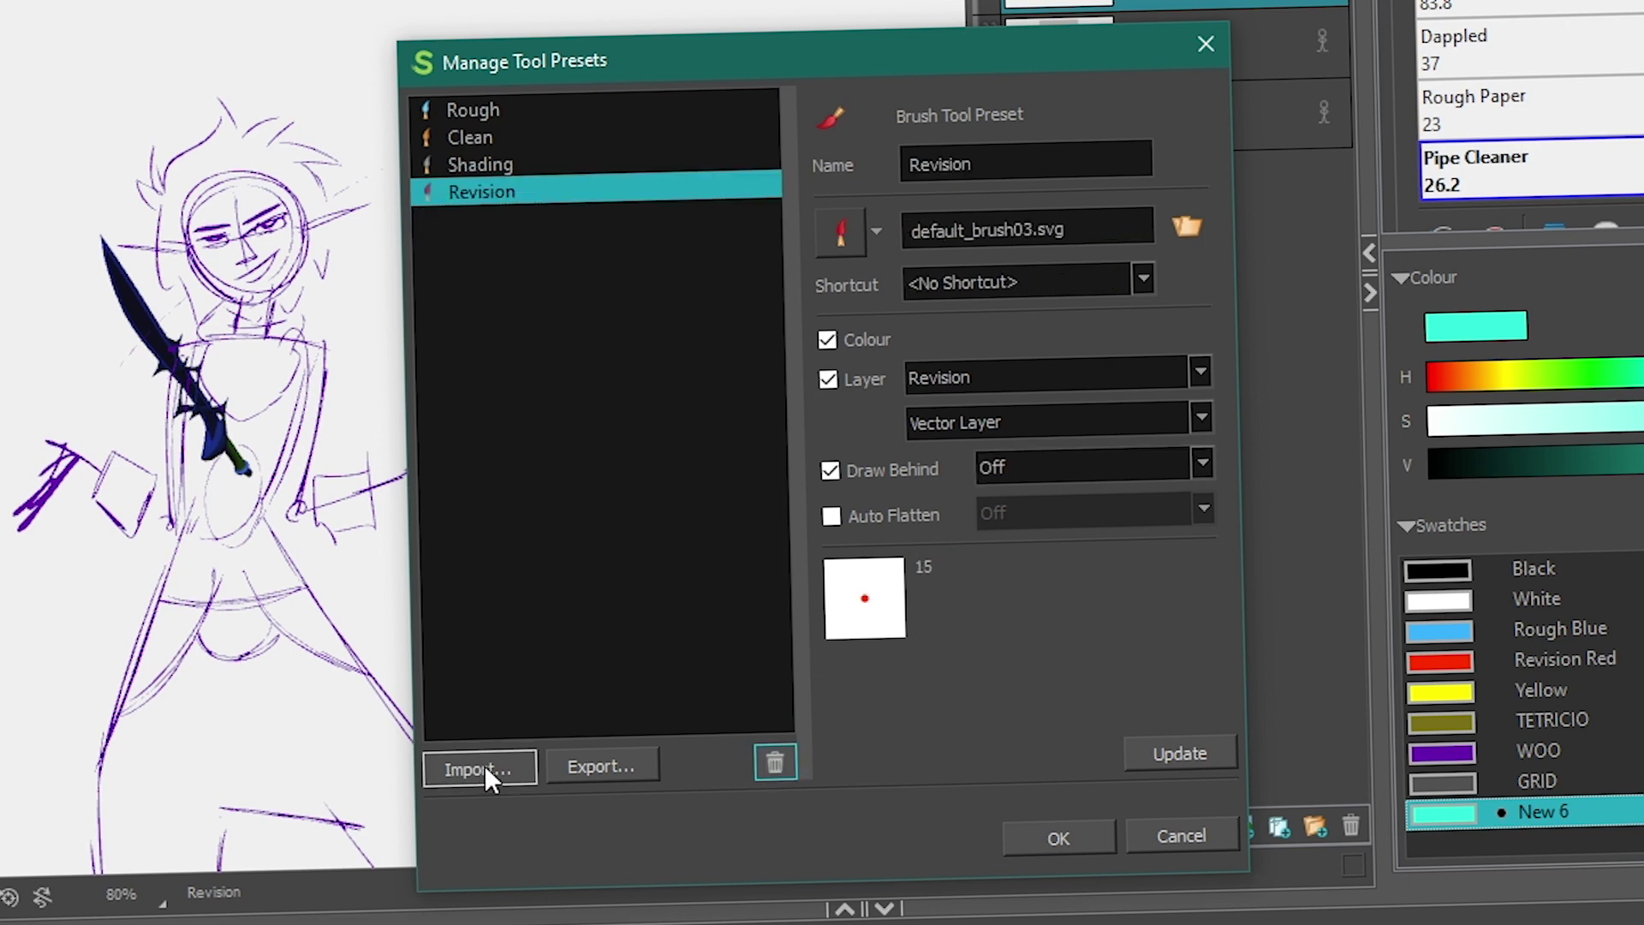
- Try preset Export and Import, cancel both, and close the preset manager
{"action": "left_click", "coordinate": [572, 769]}
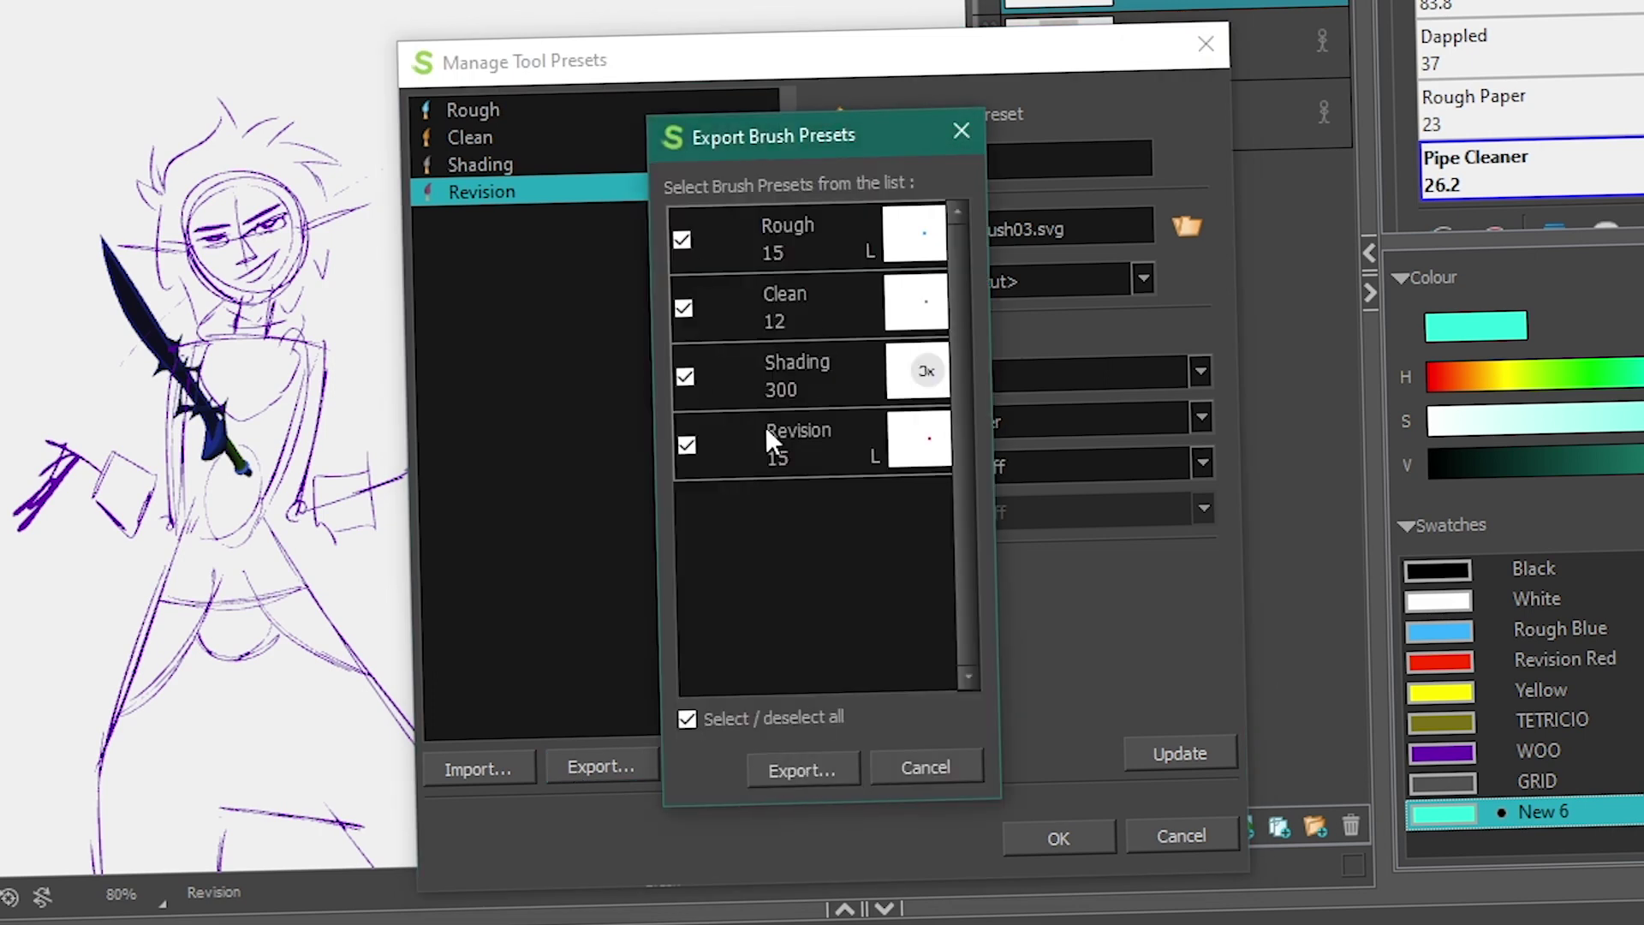
{"action": "left_click", "coordinate": [810, 778]}
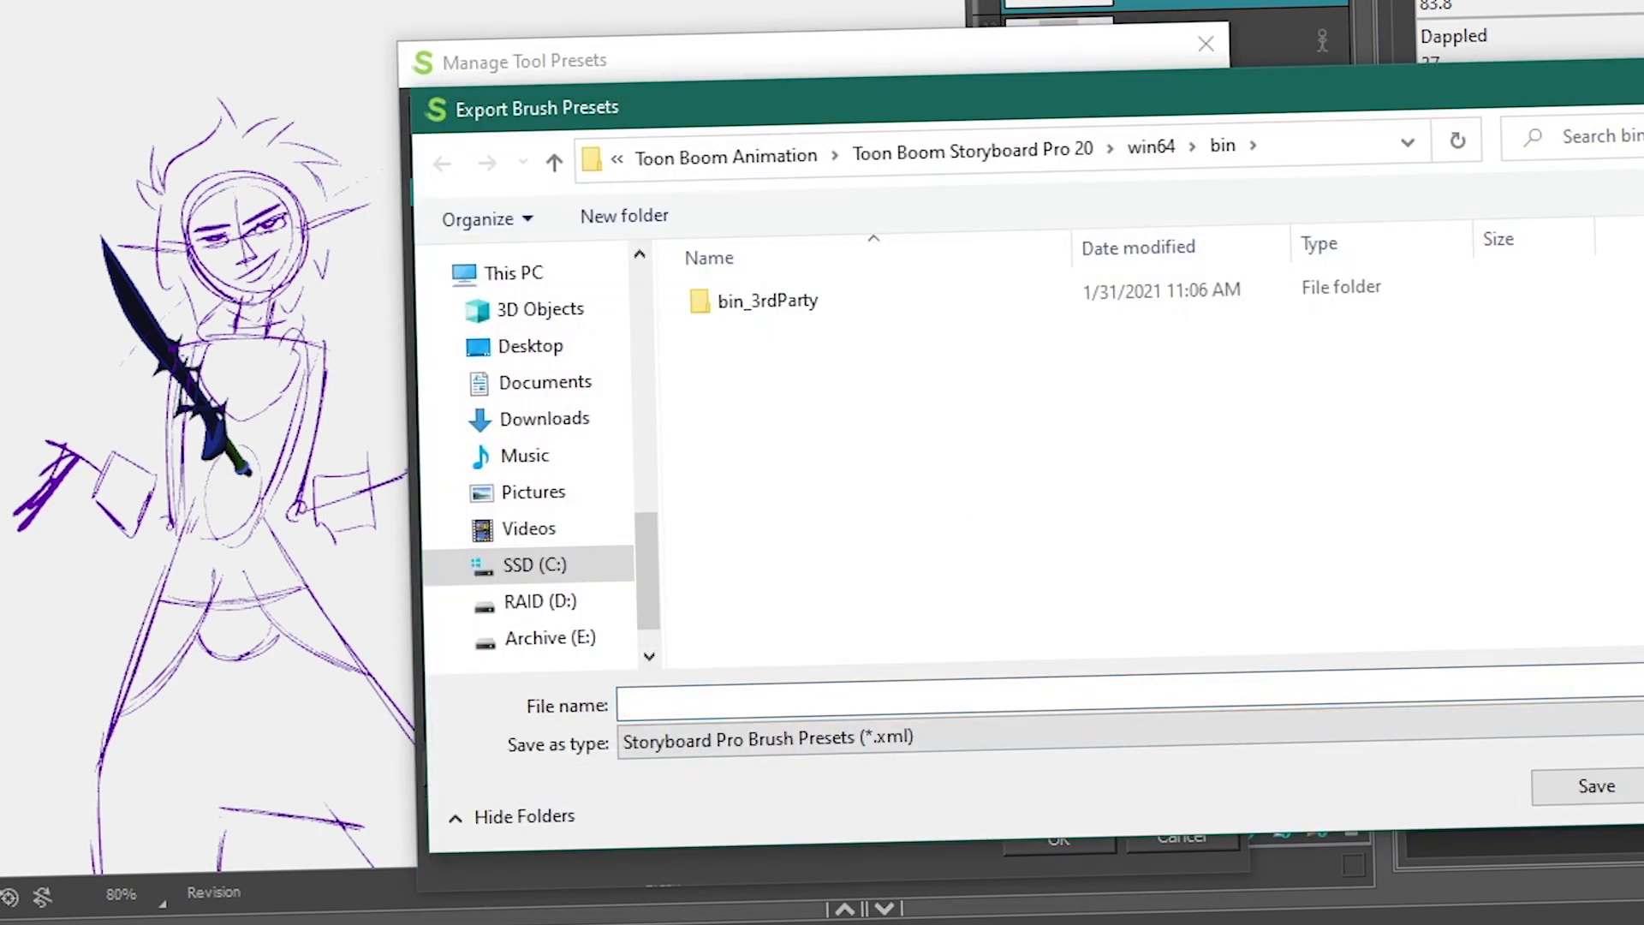
{"action": "key", "text": "Escape"}
{"action": "left_click", "coordinate": [499, 775]}
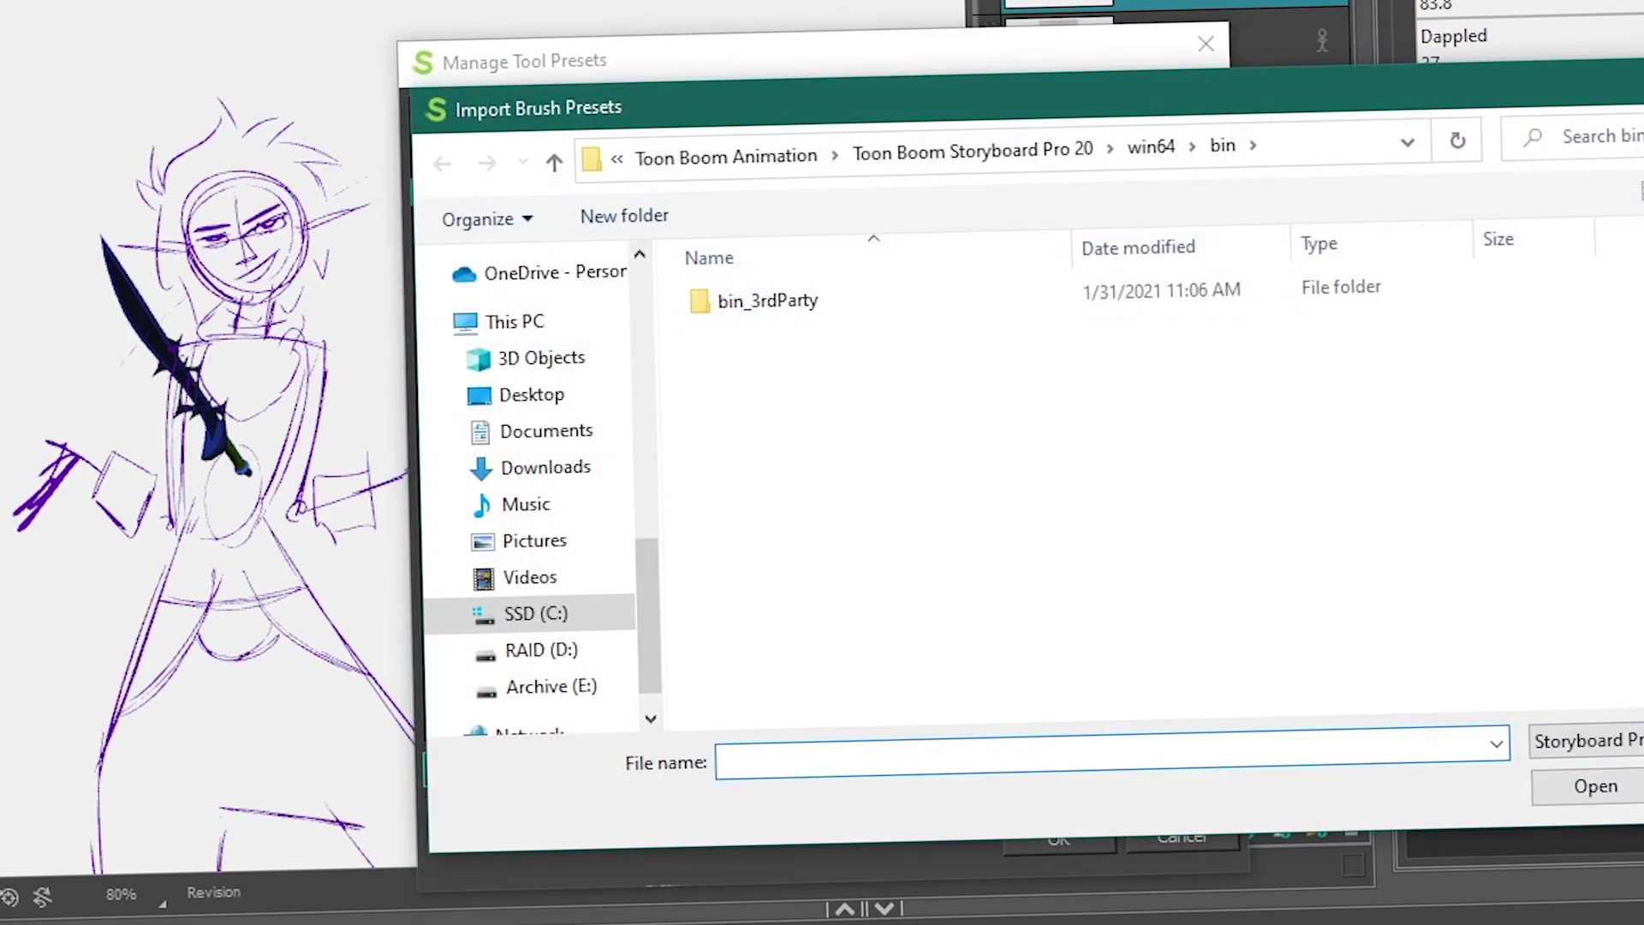
{"action": "key", "text": "Escape"}
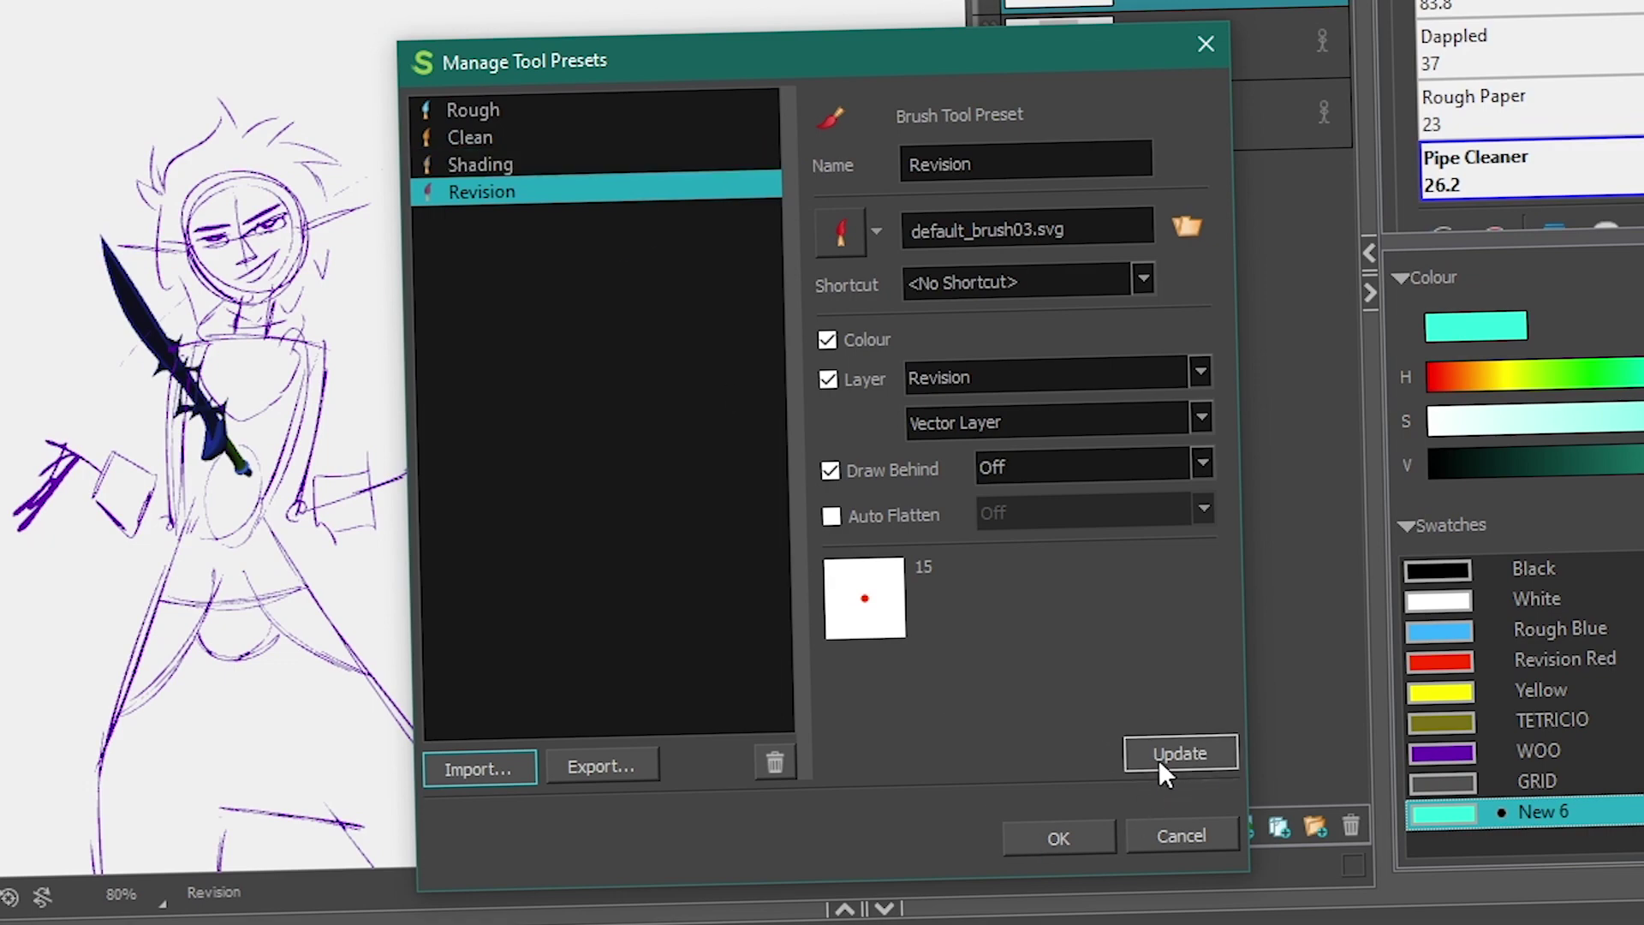
{"action": "left_click", "coordinate": [1209, 843]}
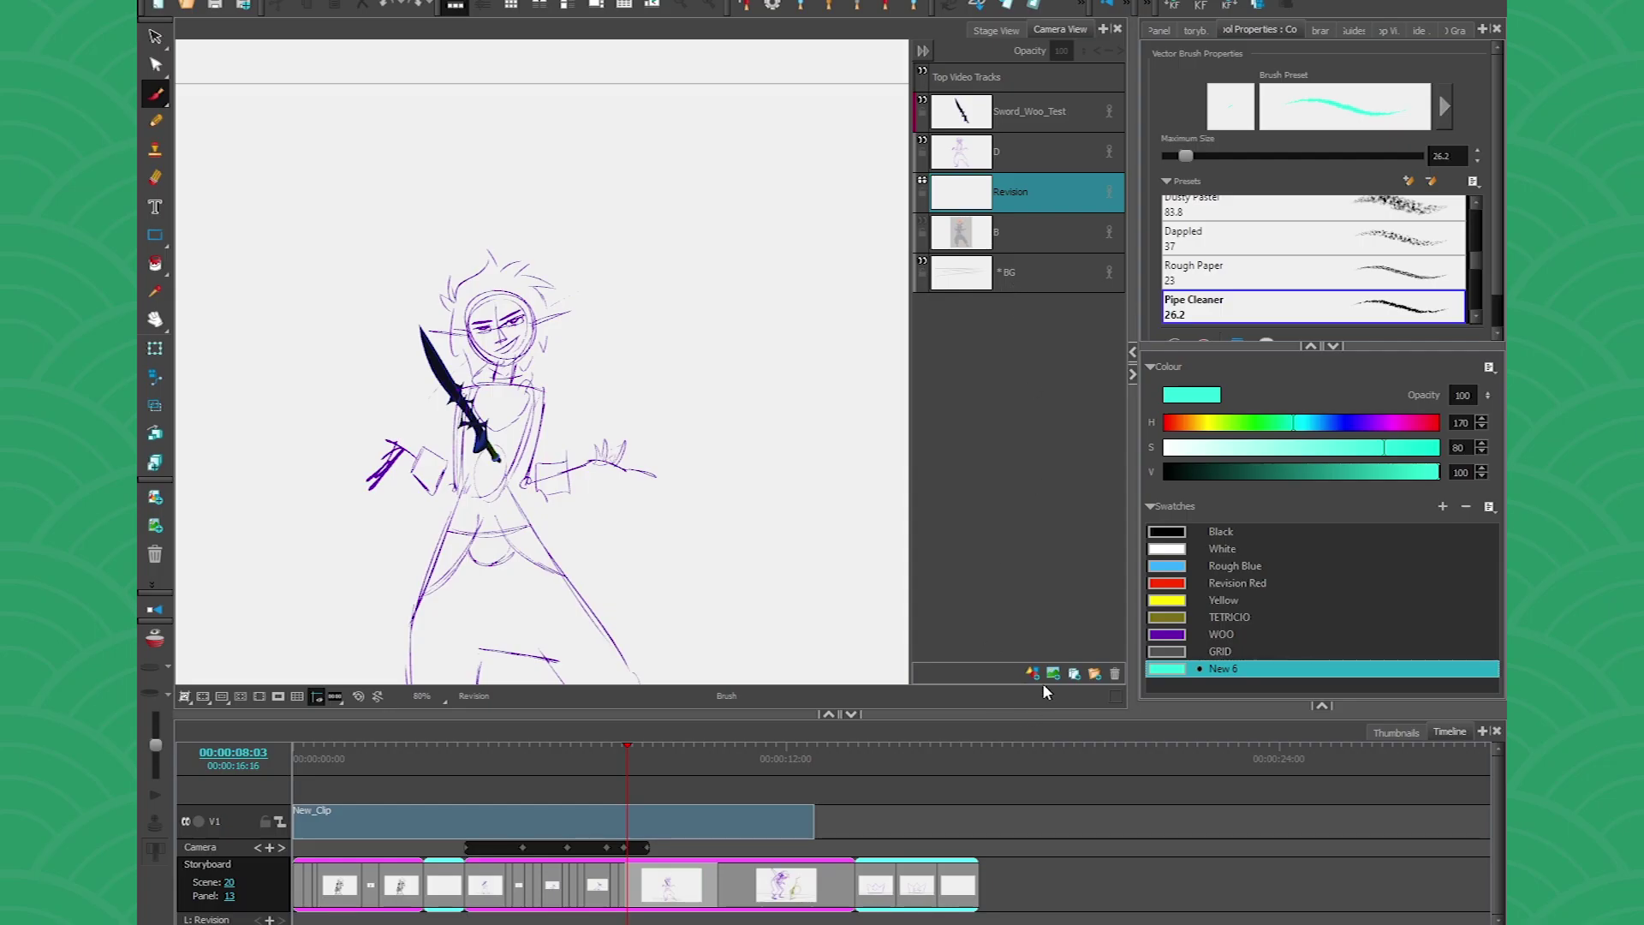
- Add a vector layer above Revision and rename it z_rough
{"action": "left_click", "coordinate": [1034, 674]}
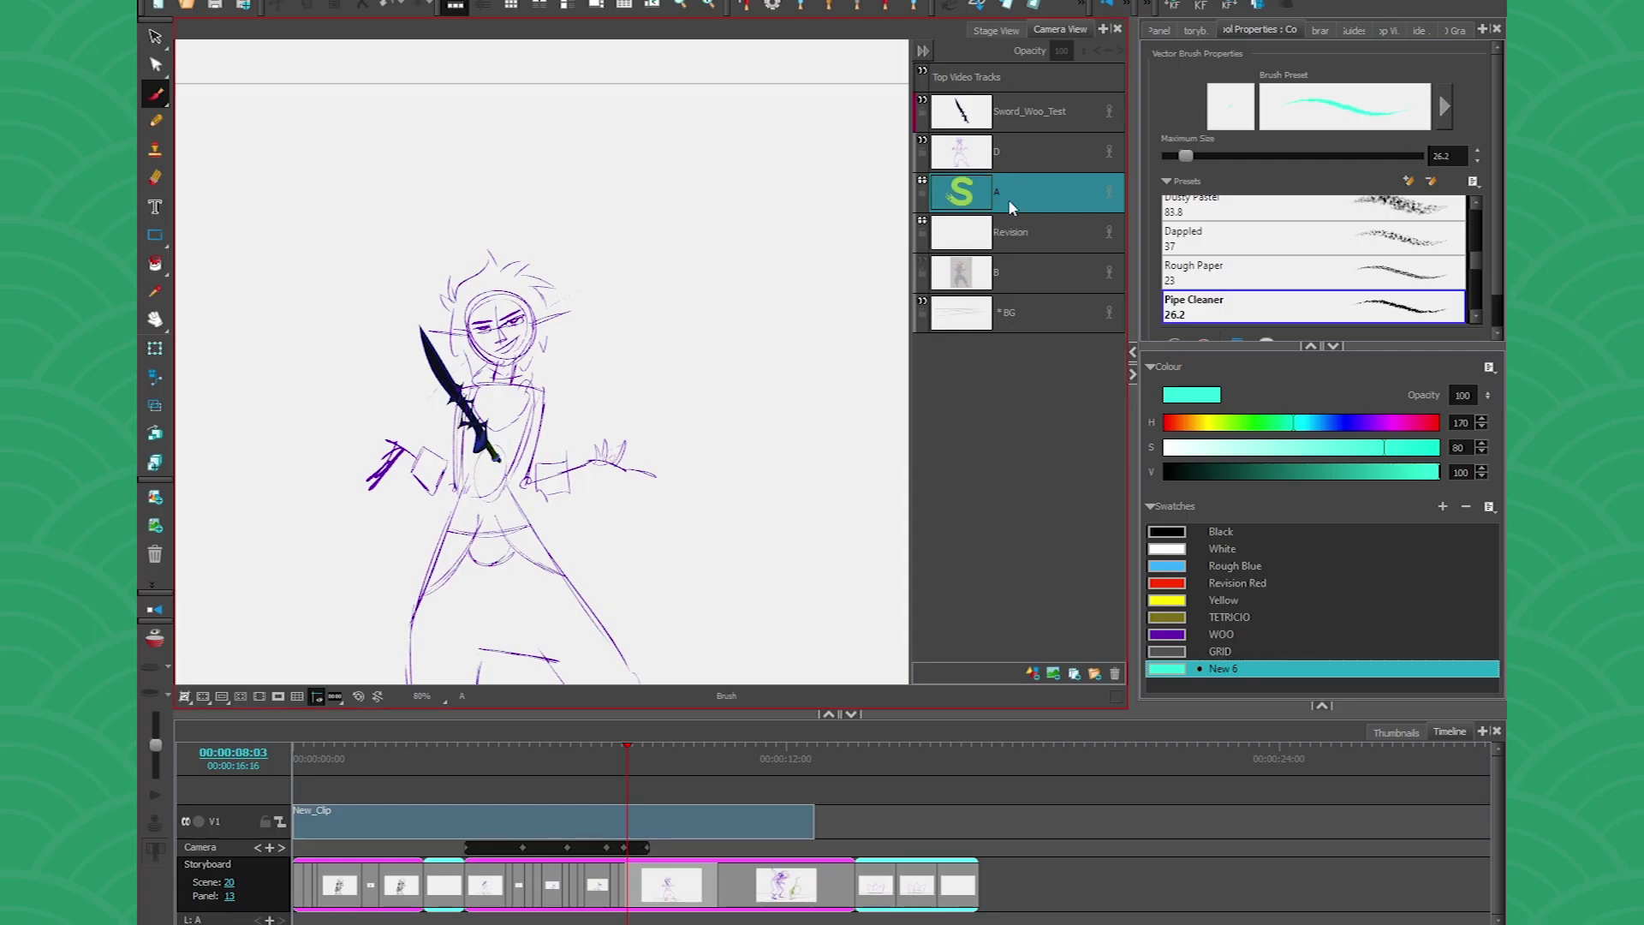
{"action": "double_click", "coordinate": [998, 188]}
{"action": "type", "text": "z"}
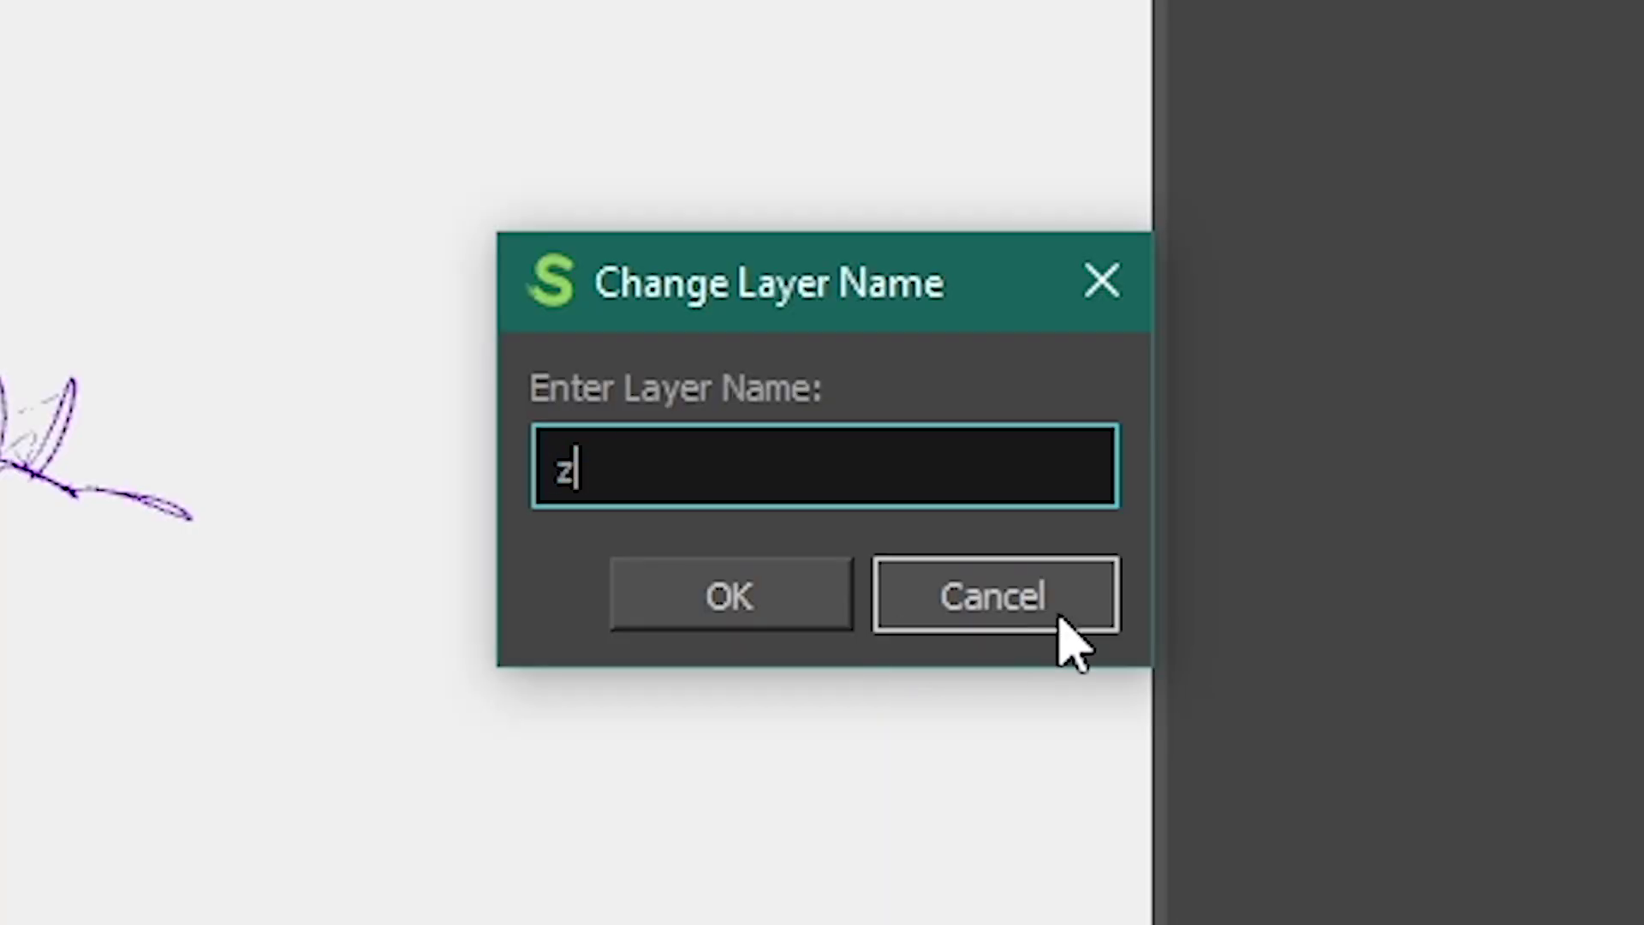
{"action": "type", "text": "_rough"}
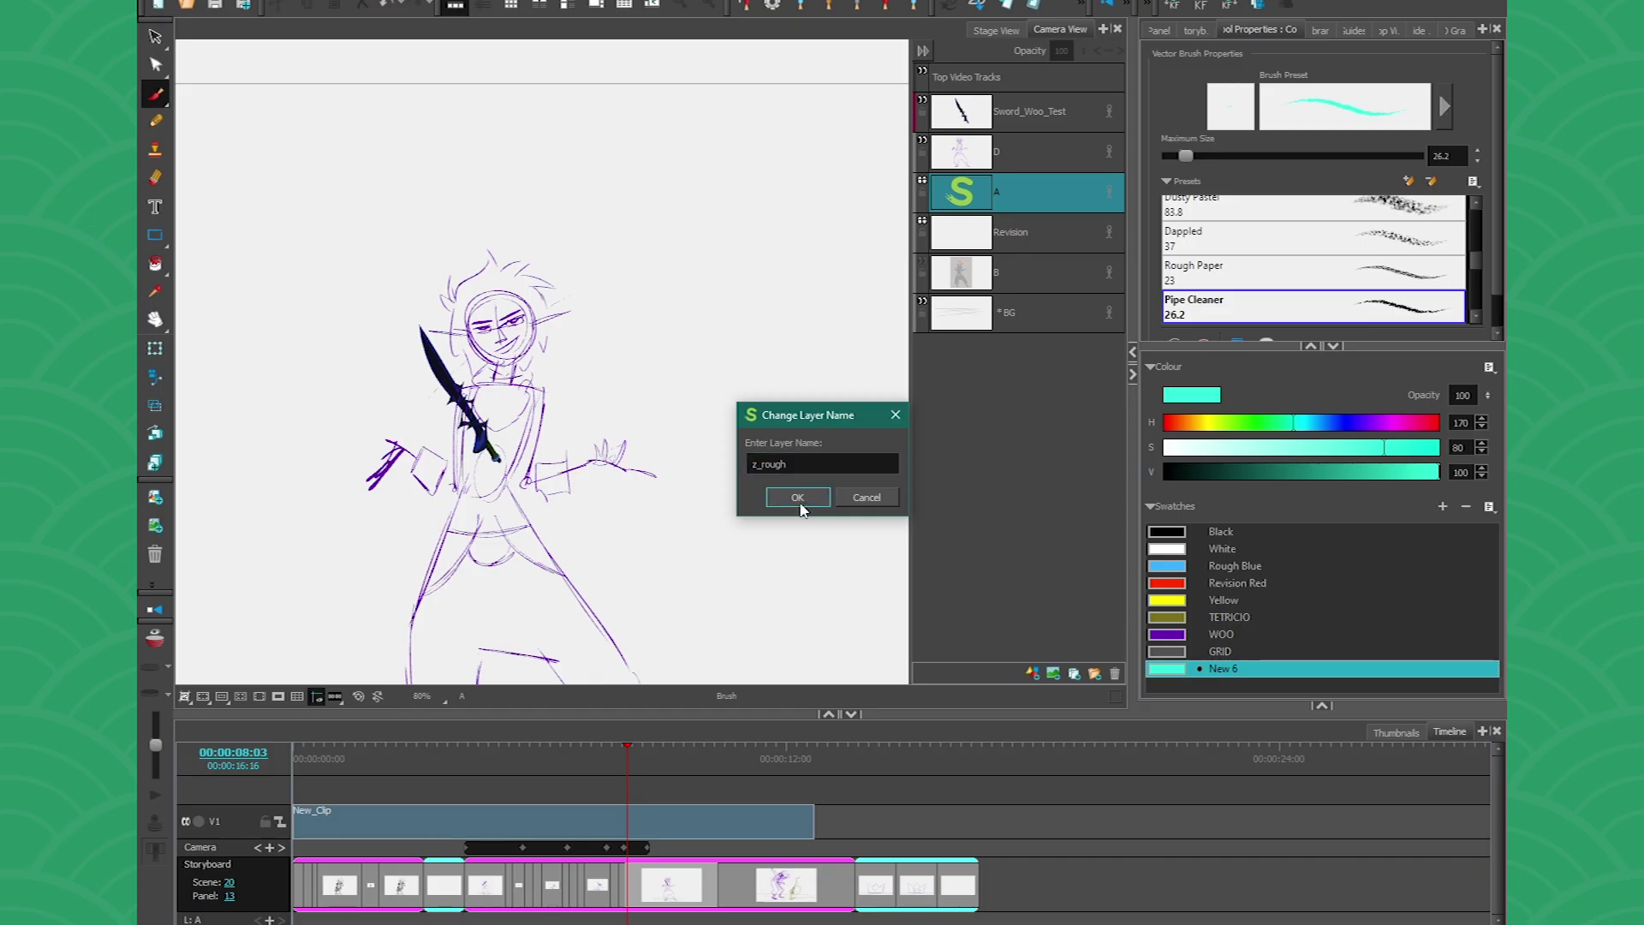
{"action": "left_click", "coordinate": [730, 595]}
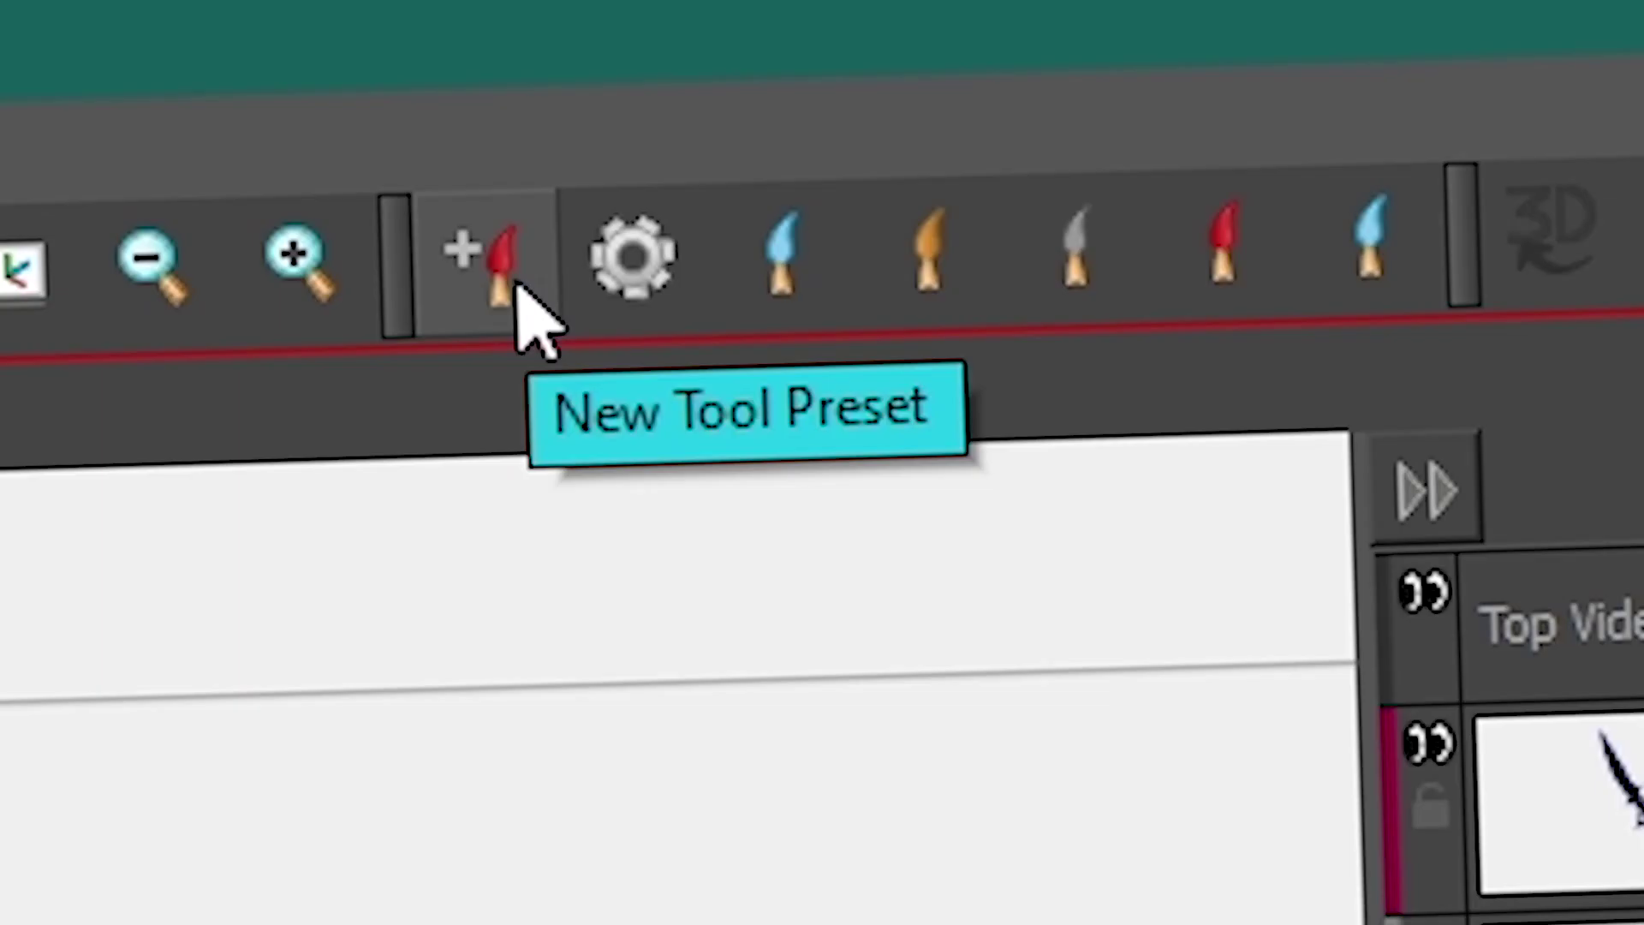
{"action": "left_click", "coordinate": [513, 287]}
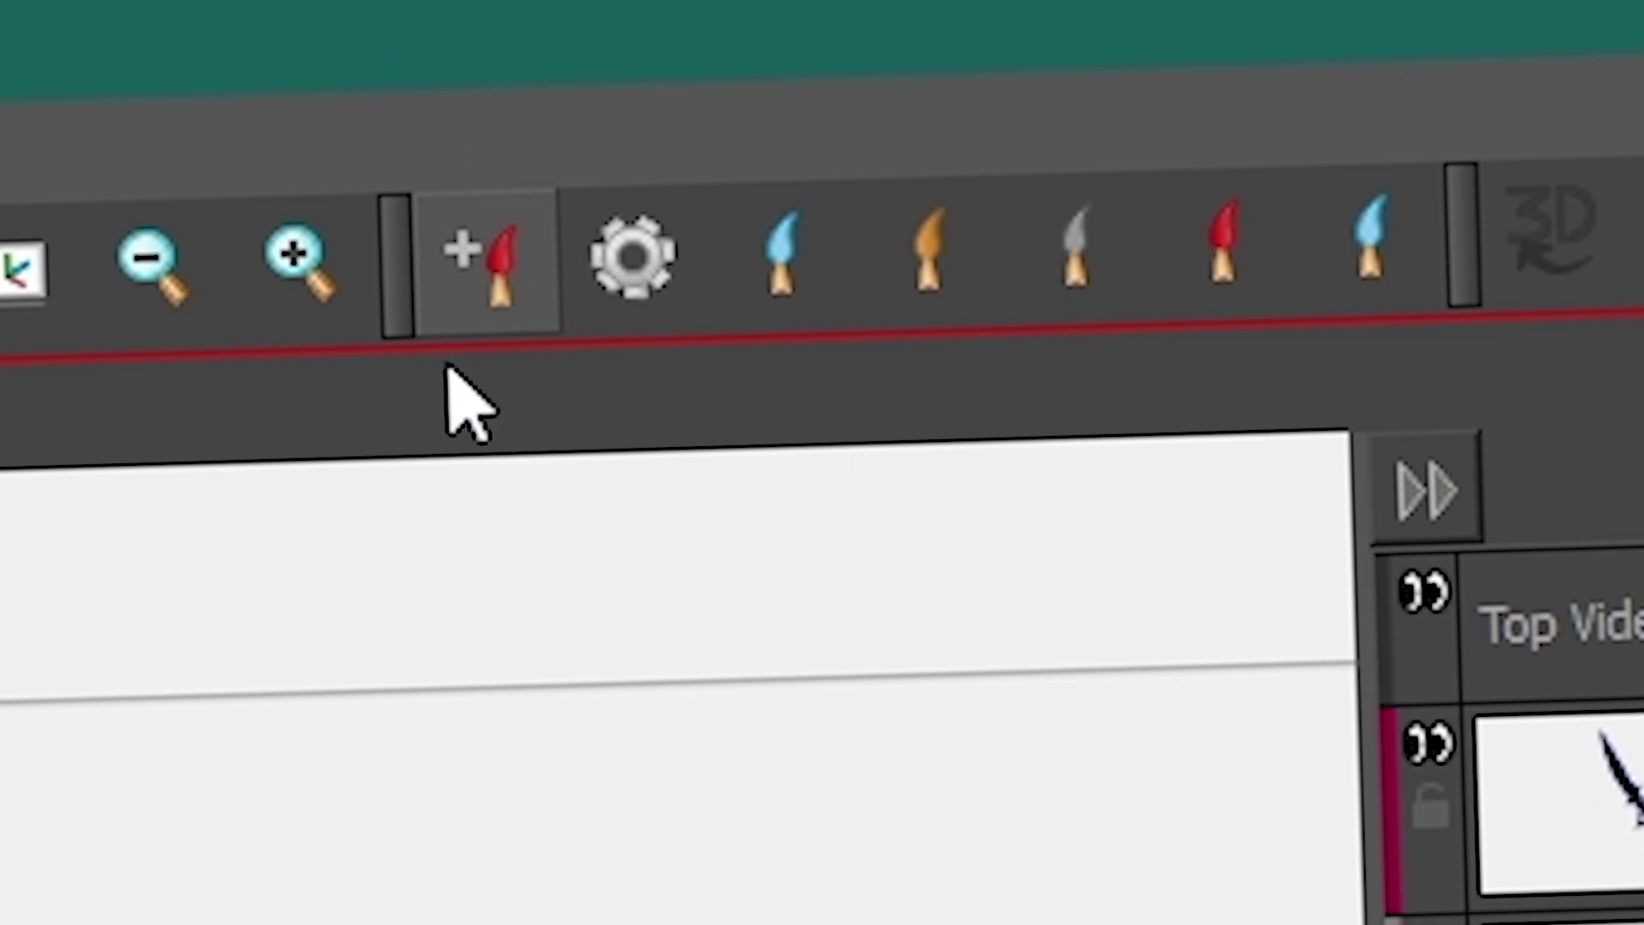
- Save a new brush tool preset named ZE_rough with the default_brush01 icon
{"action": "left_click", "coordinate": [488, 291]}
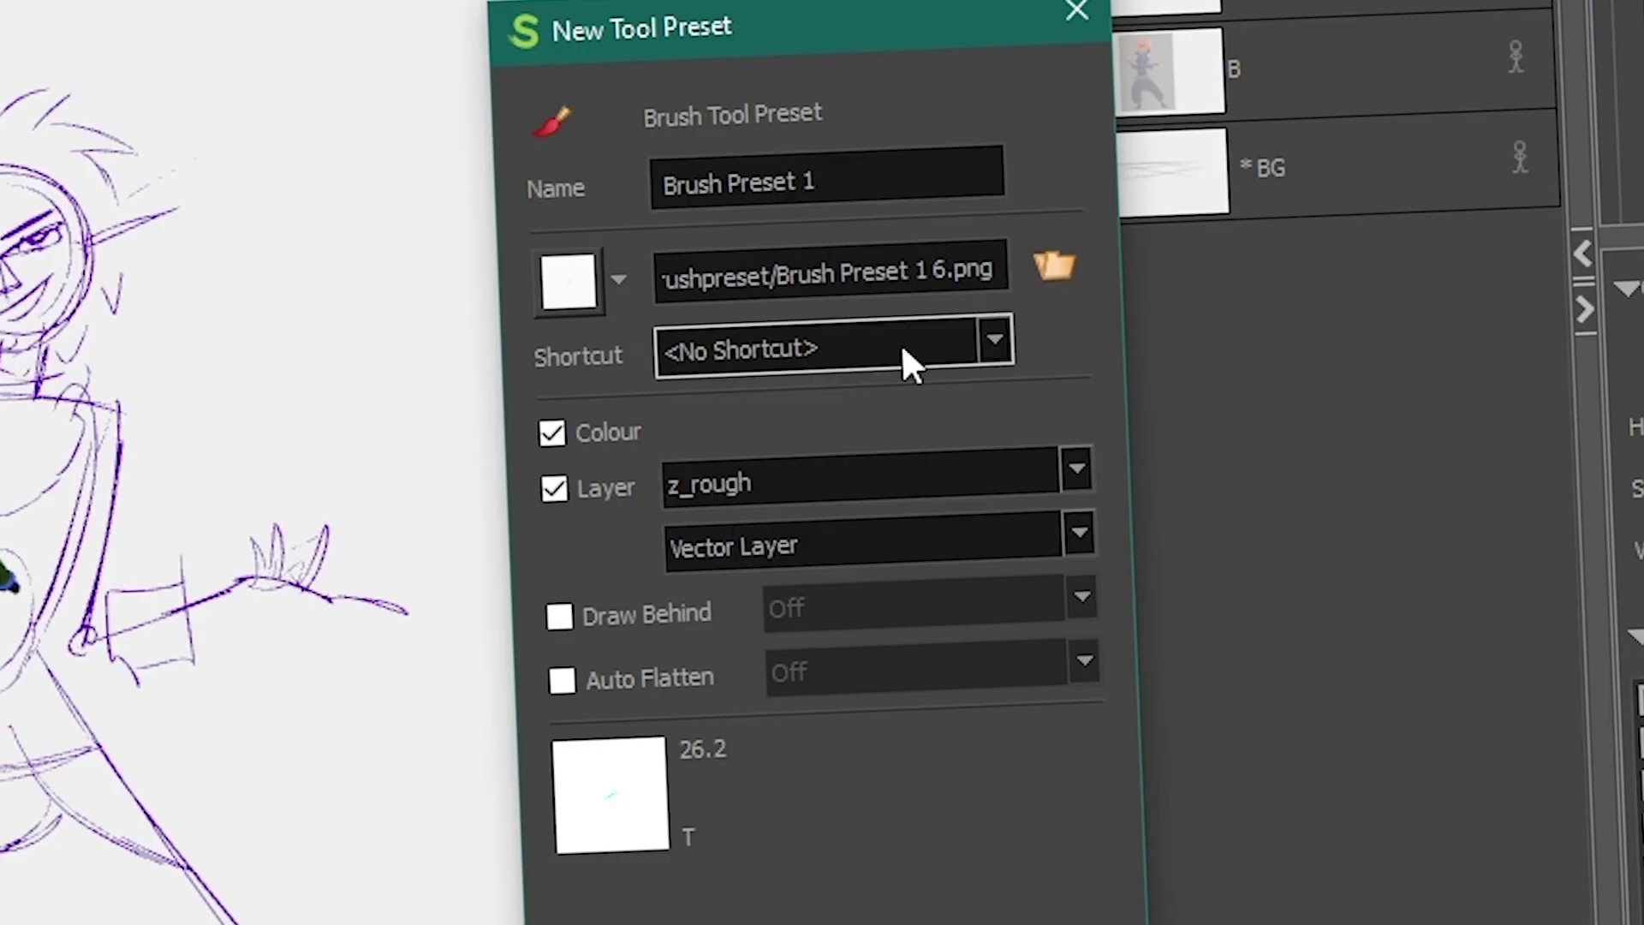
{"action": "left_click_drag", "start_coordinate": [822, 184], "coordinate": [628, 162]}
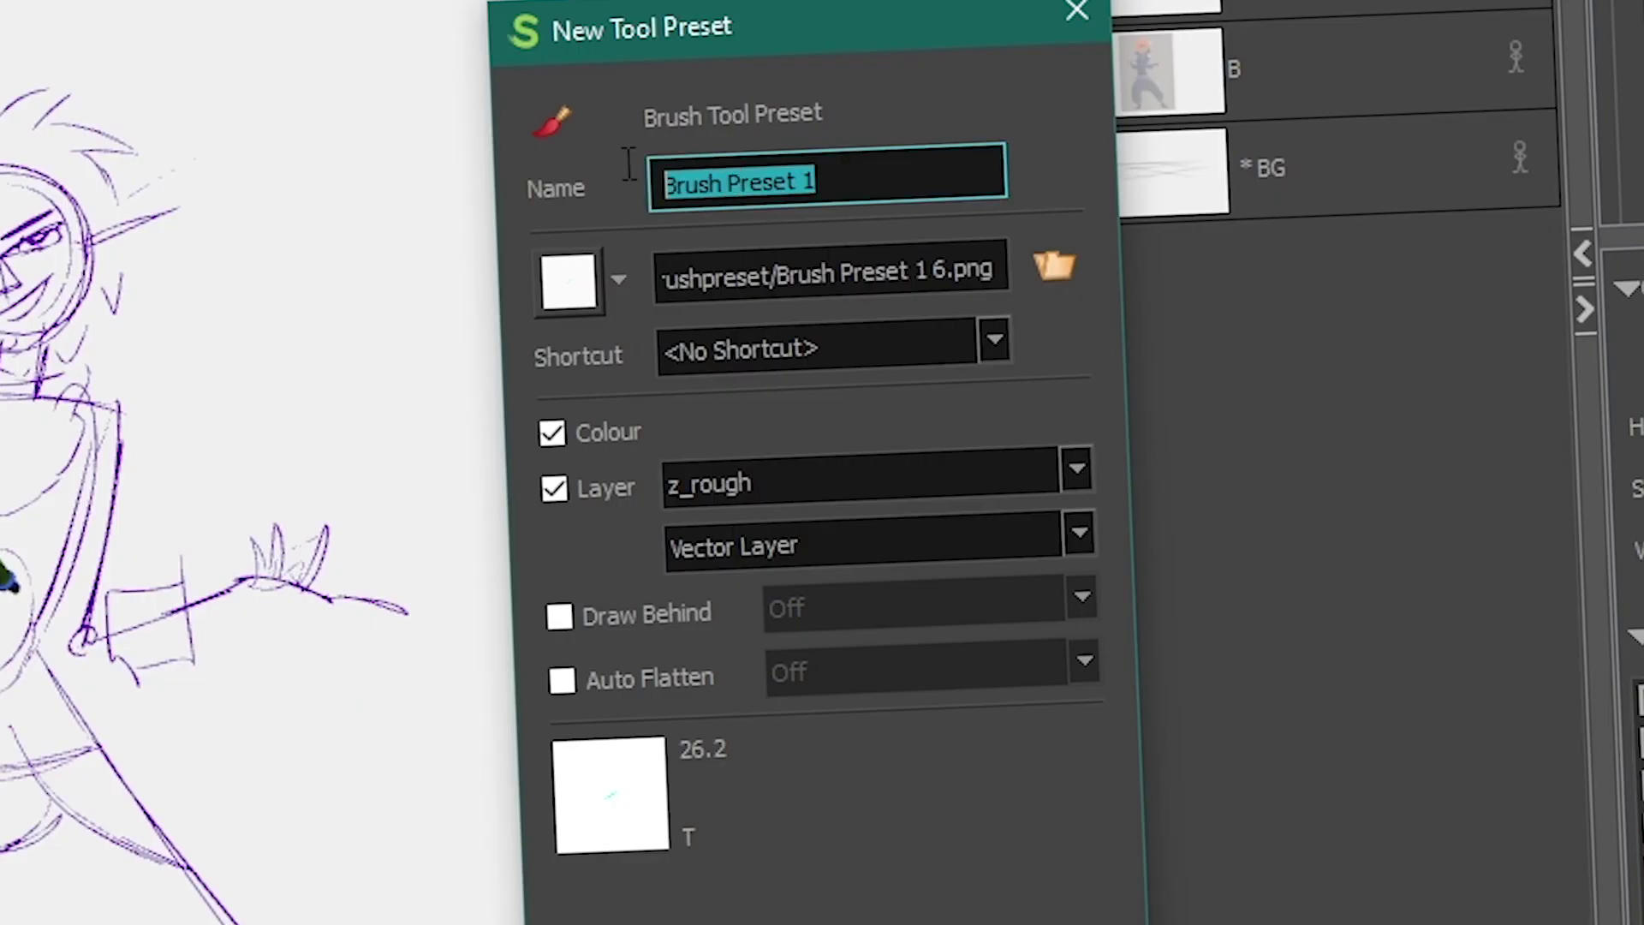
{"action": "type", "text": "ZE_rough"}
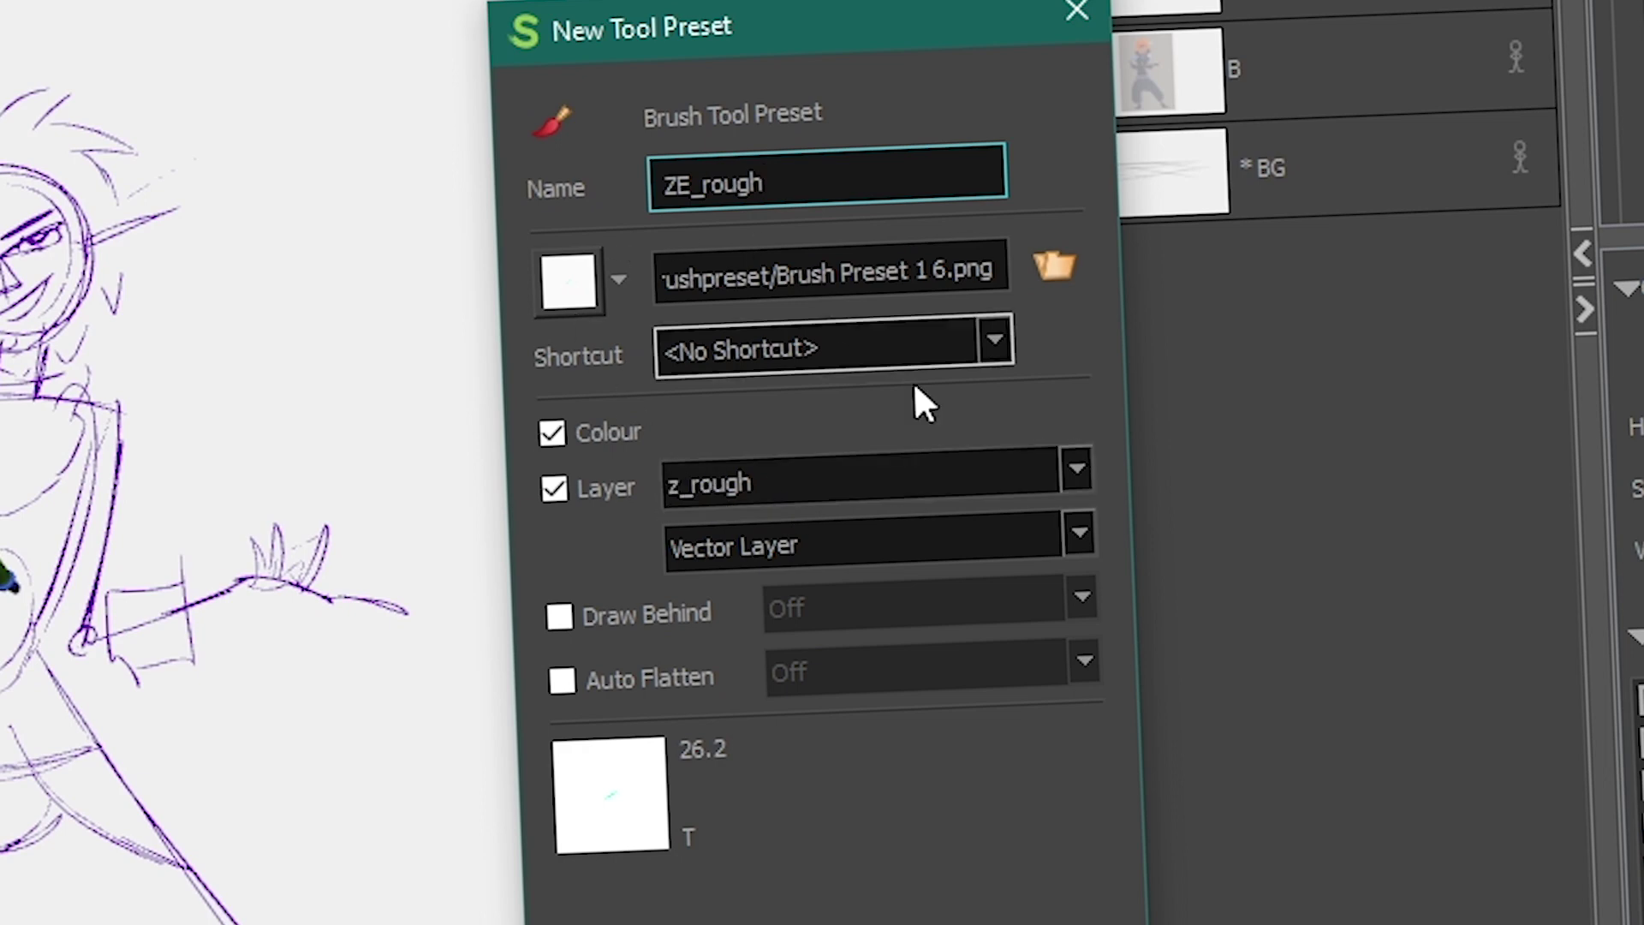
{"action": "left_click", "coordinate": [569, 296]}
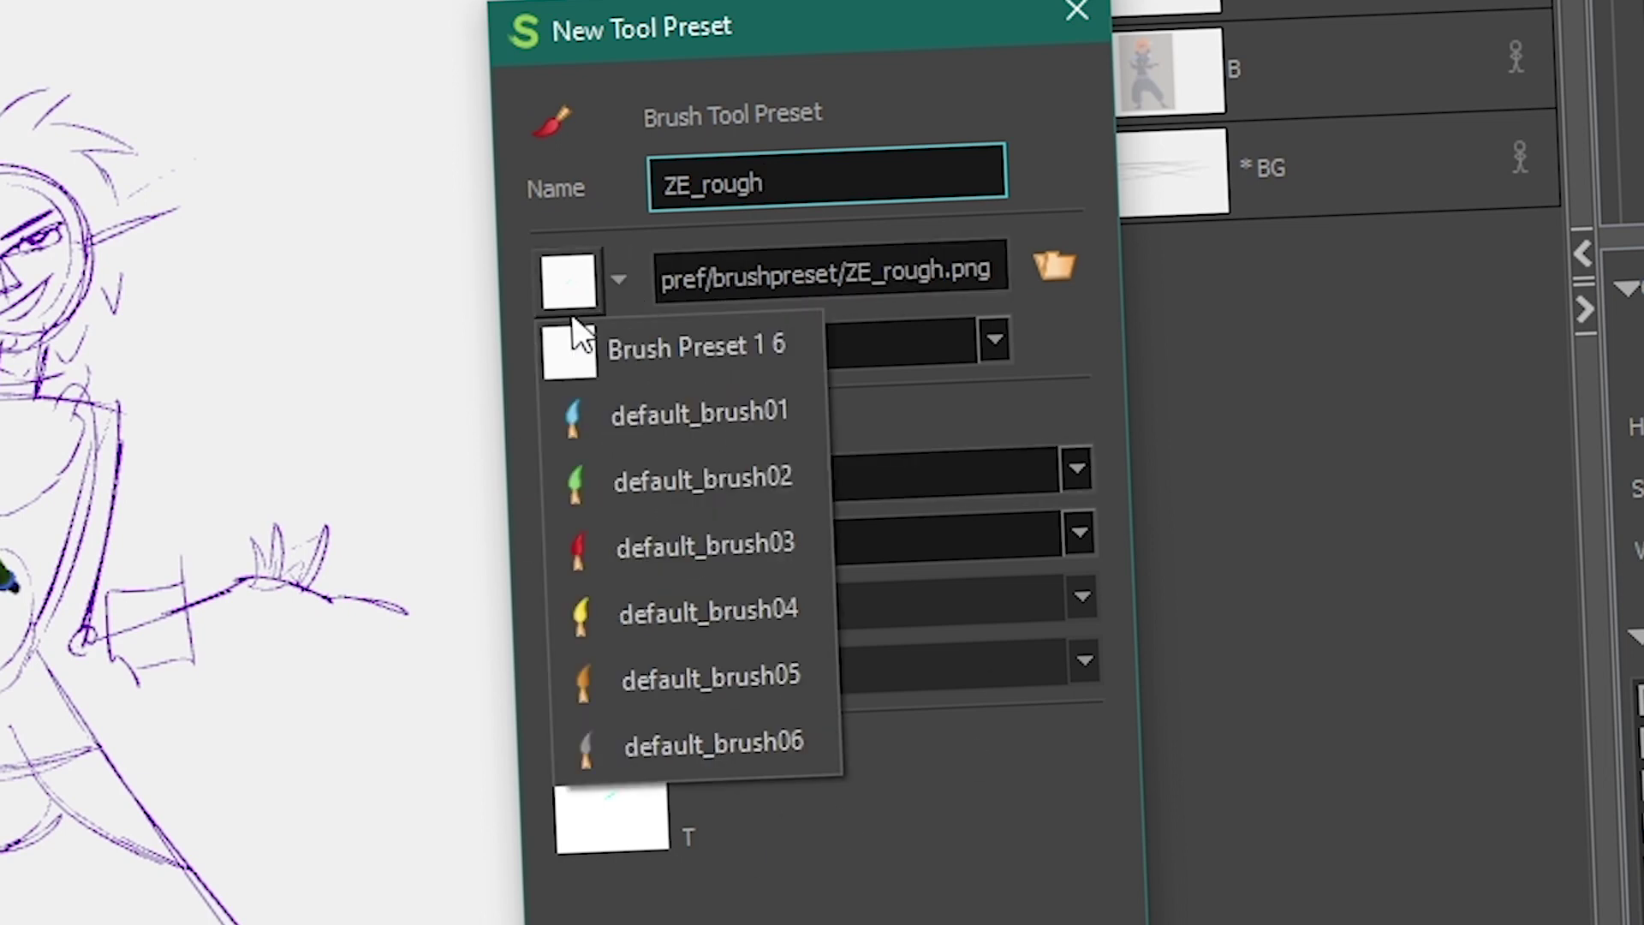
{"action": "left_click", "coordinate": [572, 409]}
{"action": "key", "text": "Return"}
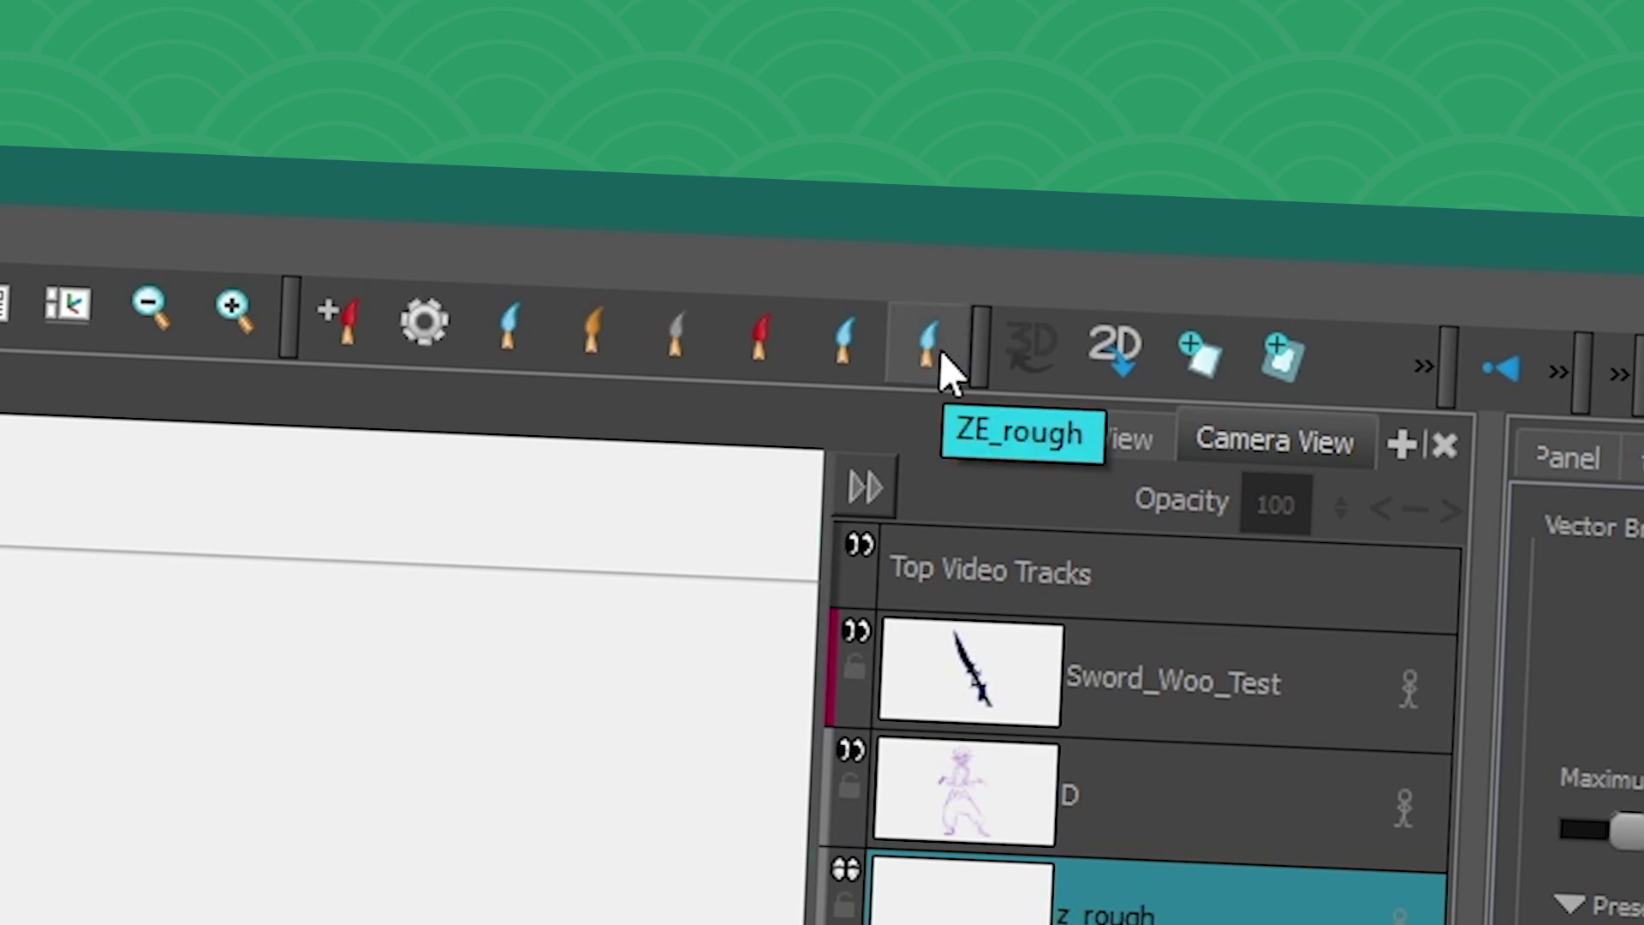
- Test the ZE_rough preset with a cyan zigzag stroke, then undo it
{"action": "left_click", "coordinate": [932, 338]}
{"action": "mouse_move", "coordinate": [617, 202]}
{"action": "left_mouse_down"}
{"action": "mouse_move", "coordinate": [459, 286]}
{"action": "mouse_move", "coordinate": [7, 899]}
{"action": "left_mouse_up"}
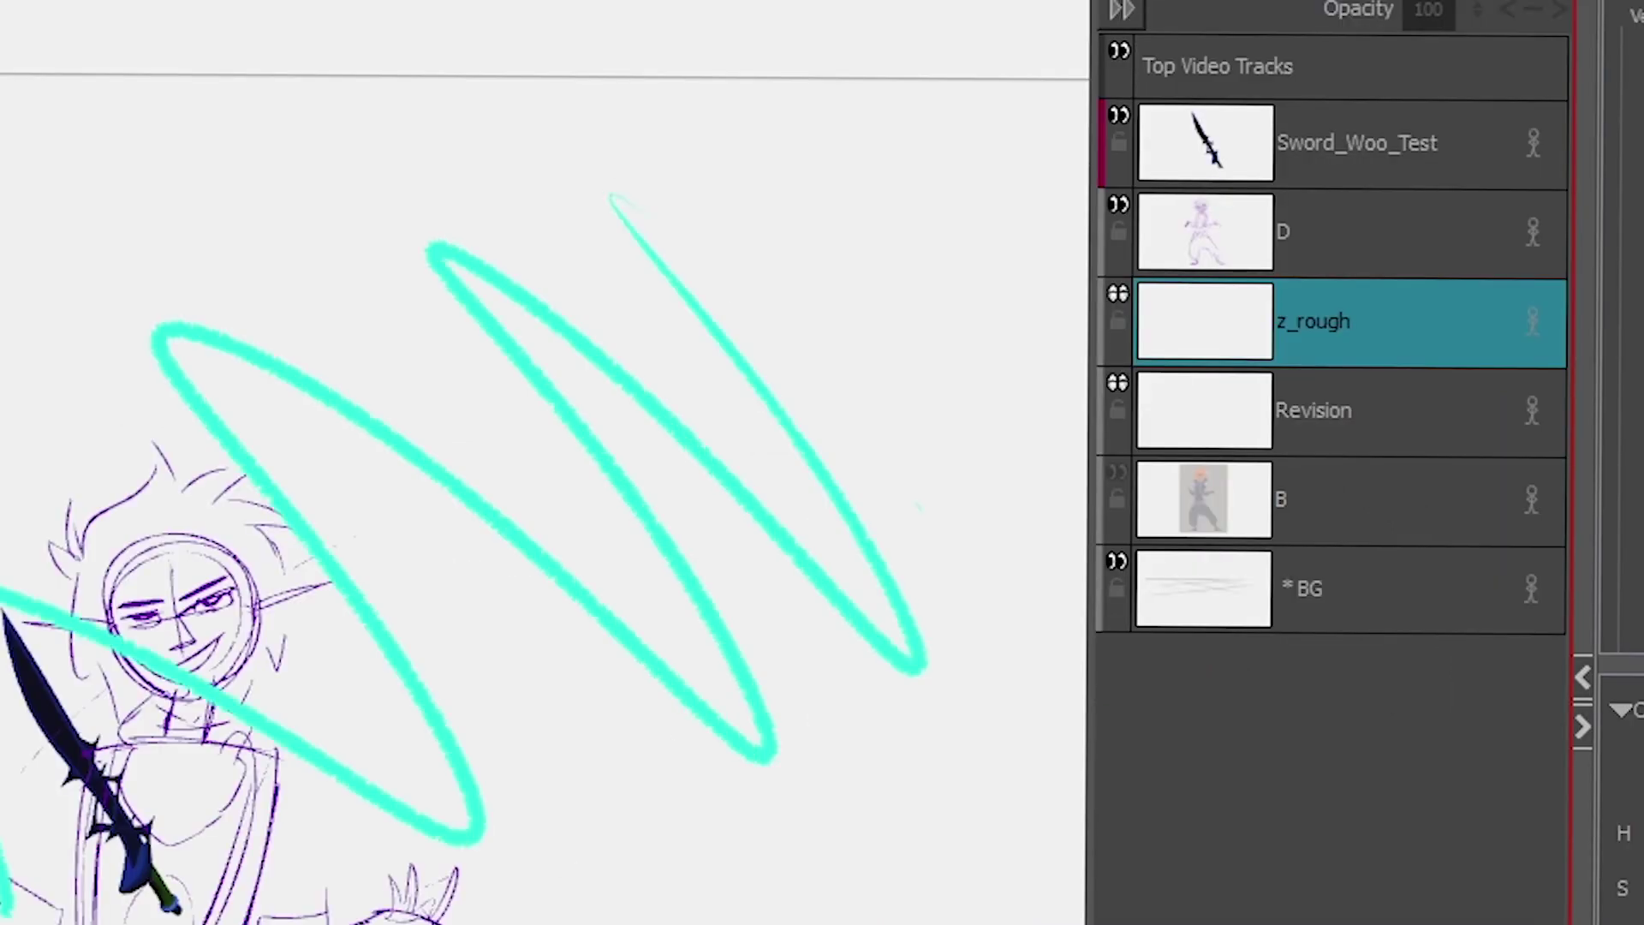
{"action": "key", "text": "ctrl+z"}
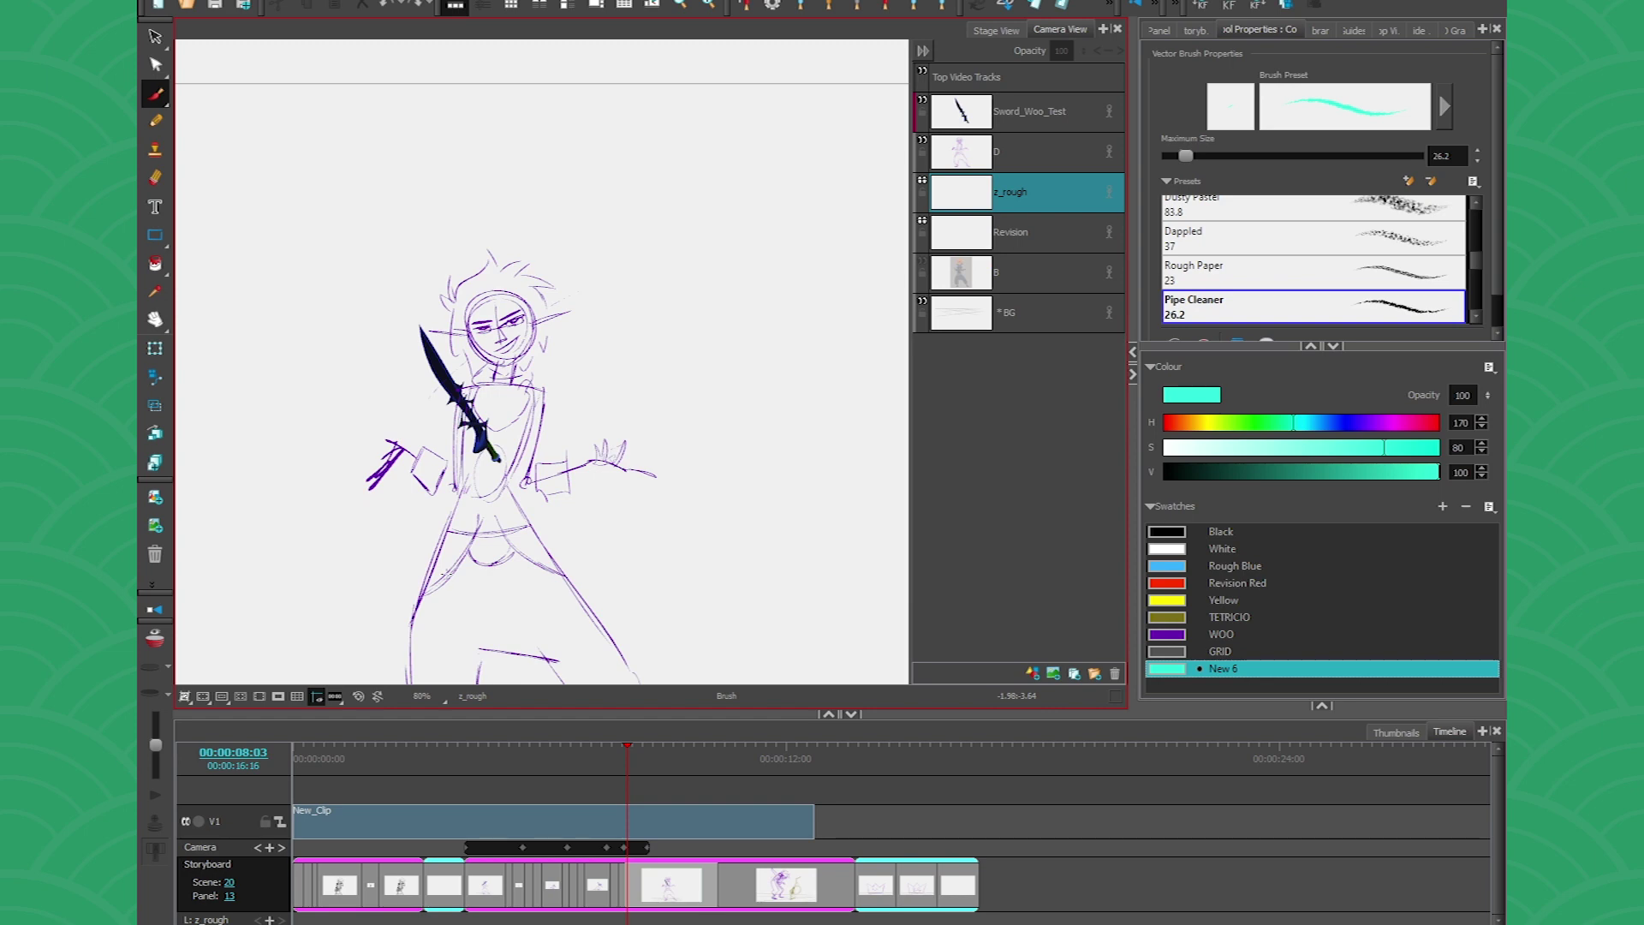
- Activate the Pencil tool and browse the new pencil preset's icon options, cancelling without saving
{"action": "left_click", "coordinate": [156, 120]}
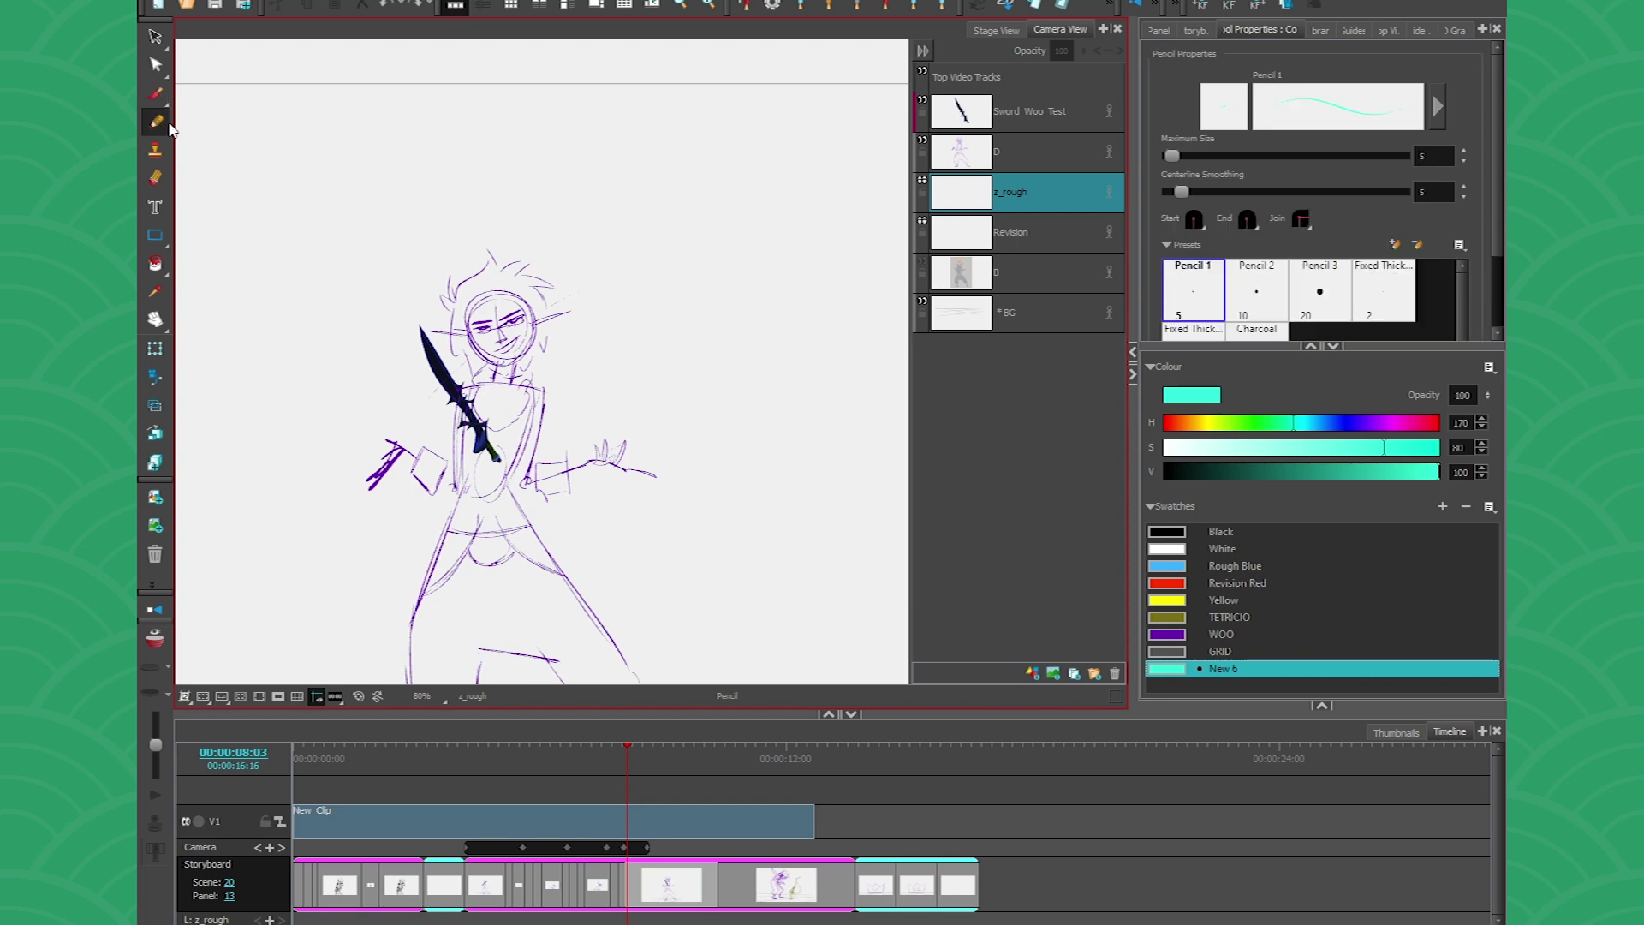
{"action": "left_click", "coordinate": [743, 7]}
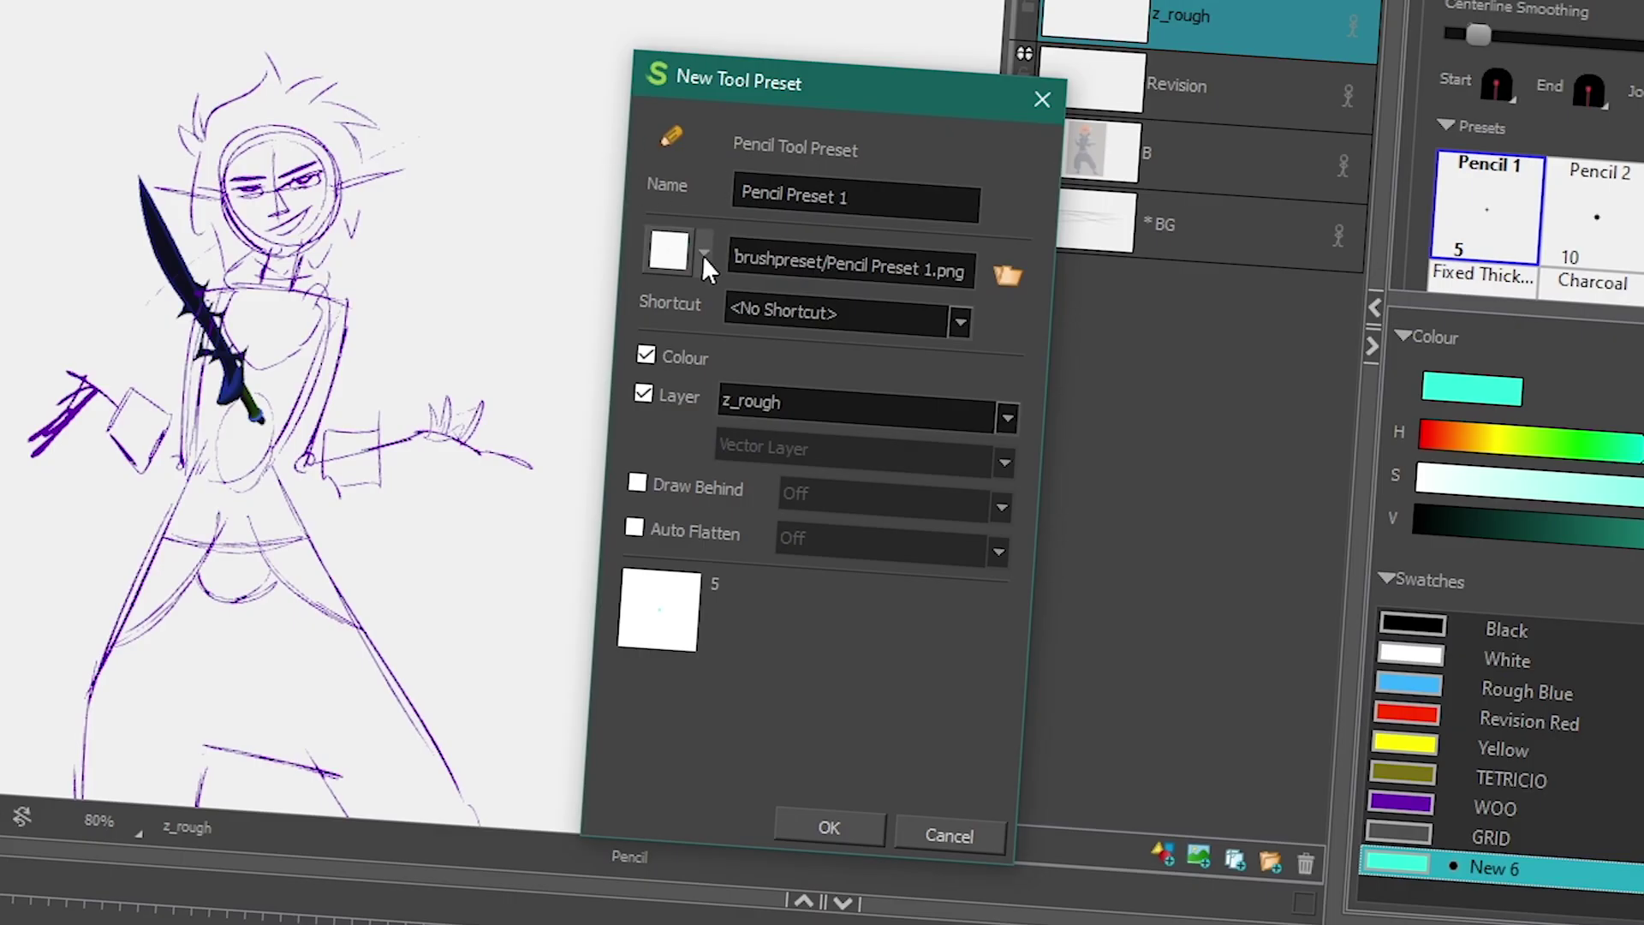
{"action": "left_click", "coordinate": [703, 255]}
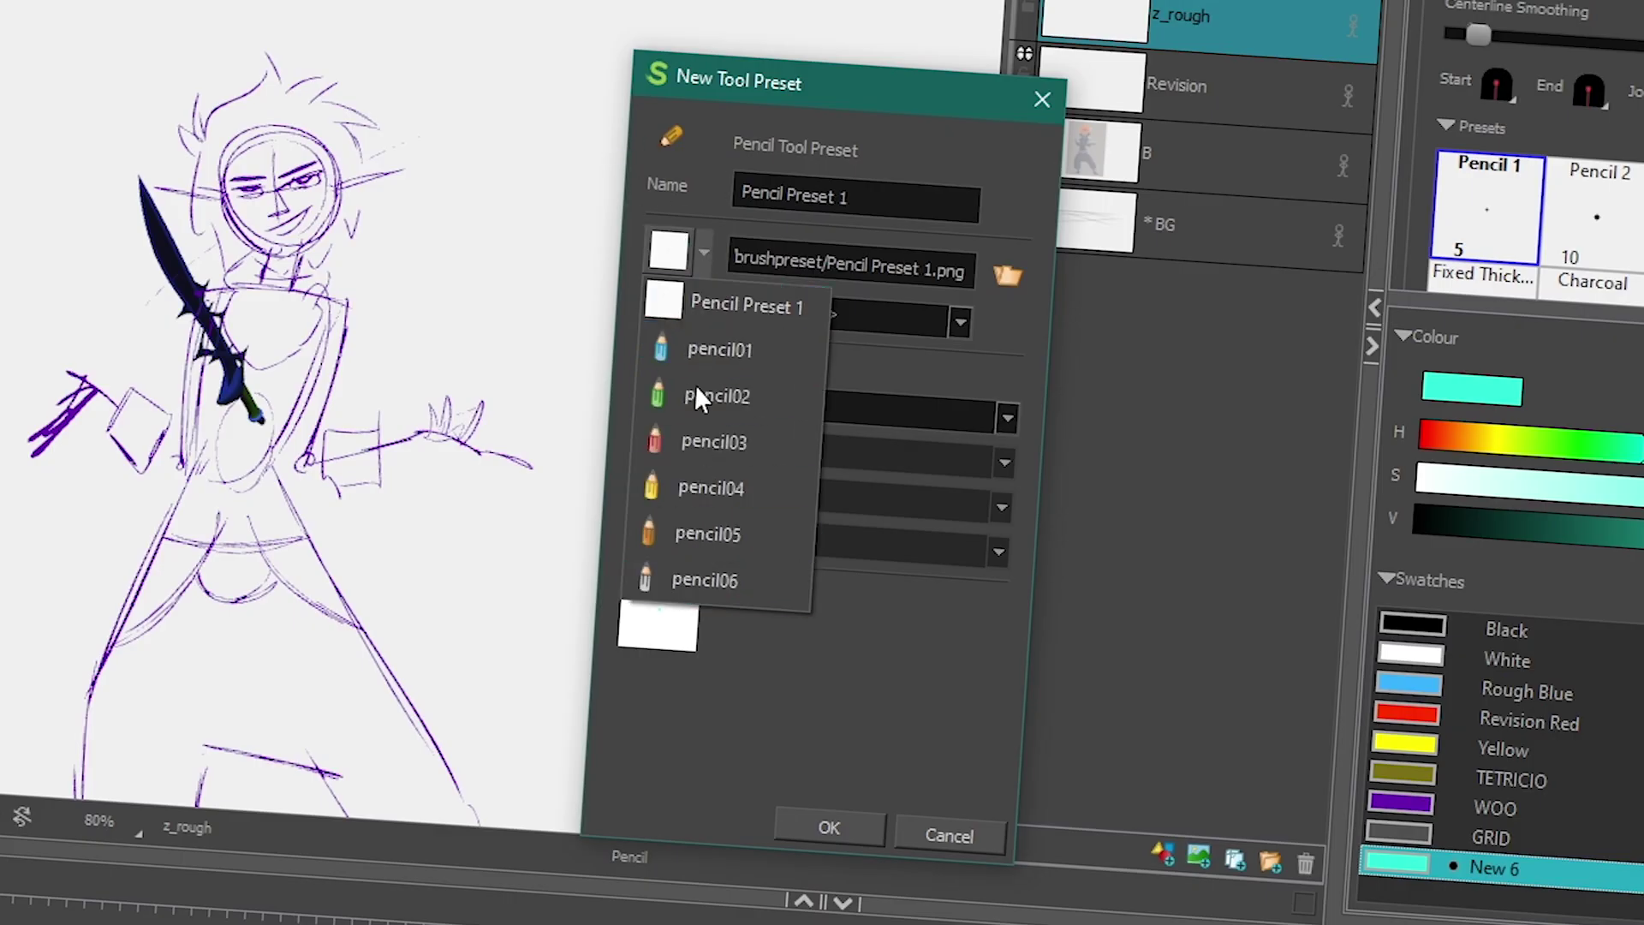
{"action": "left_click", "coordinate": [701, 306]}
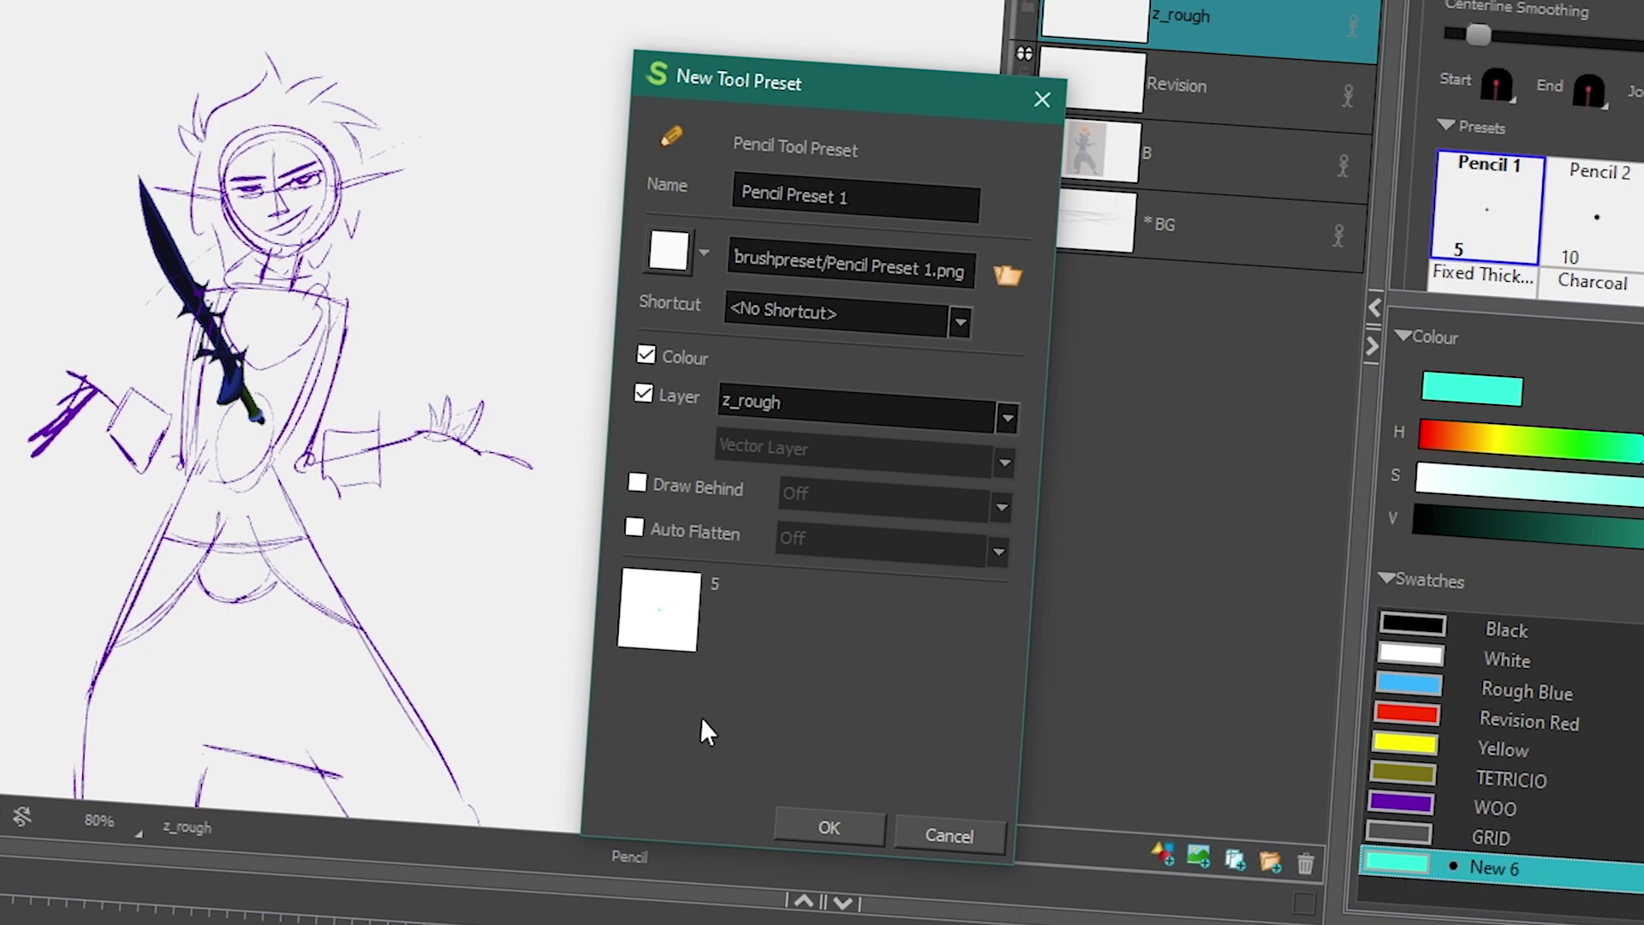
{"action": "left_click", "coordinate": [923, 831]}
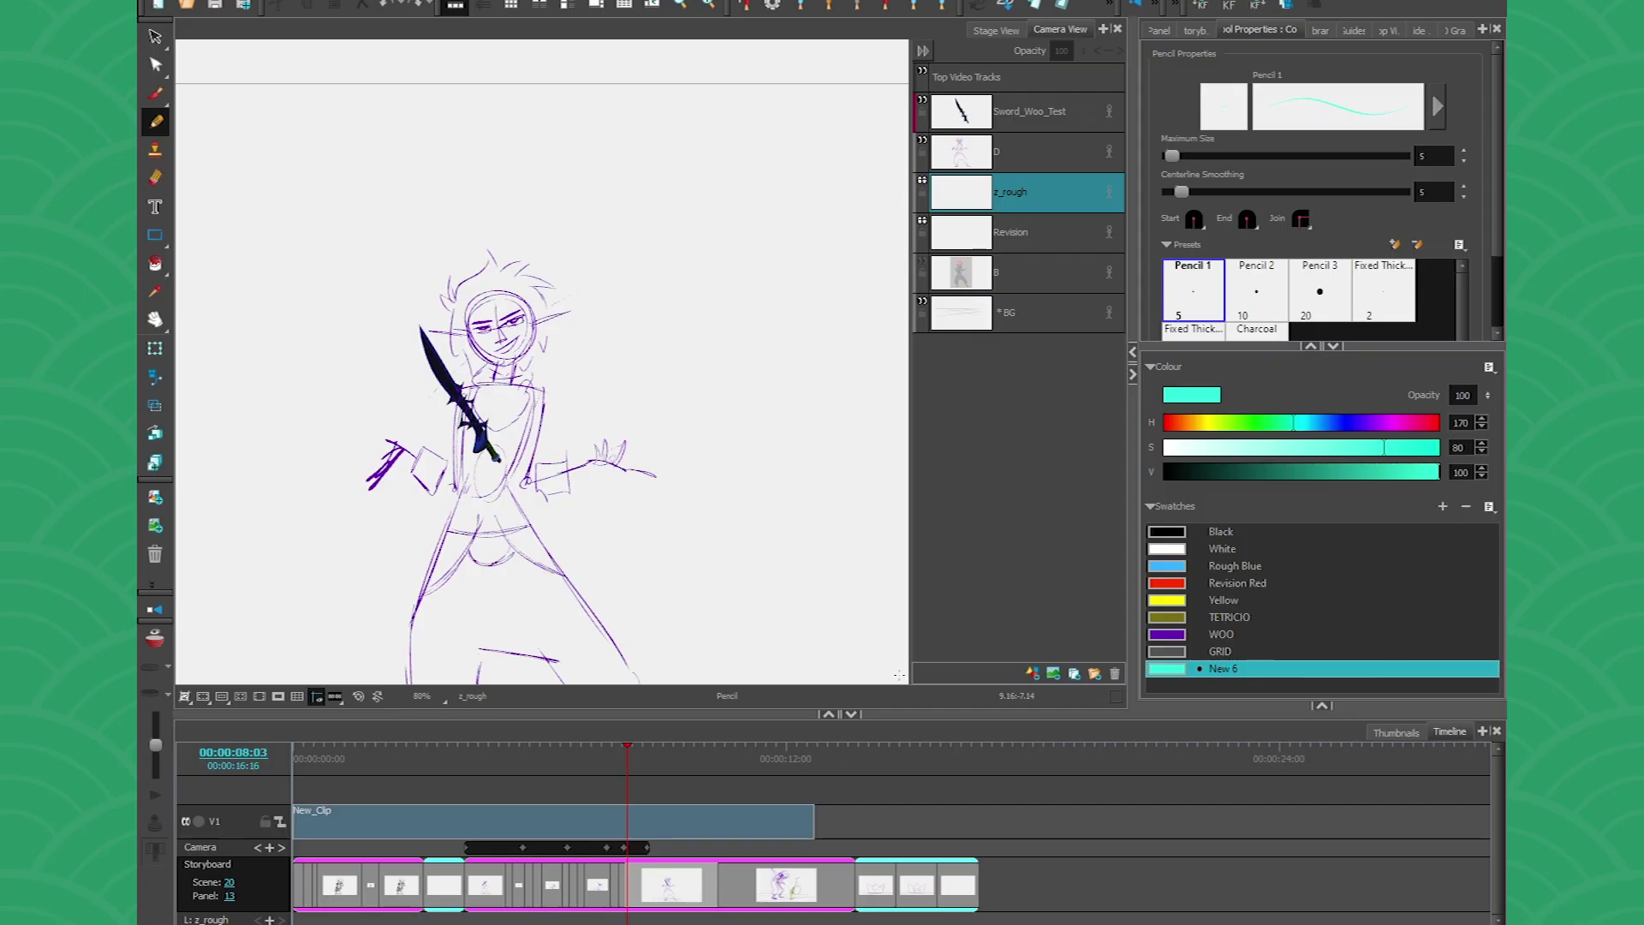